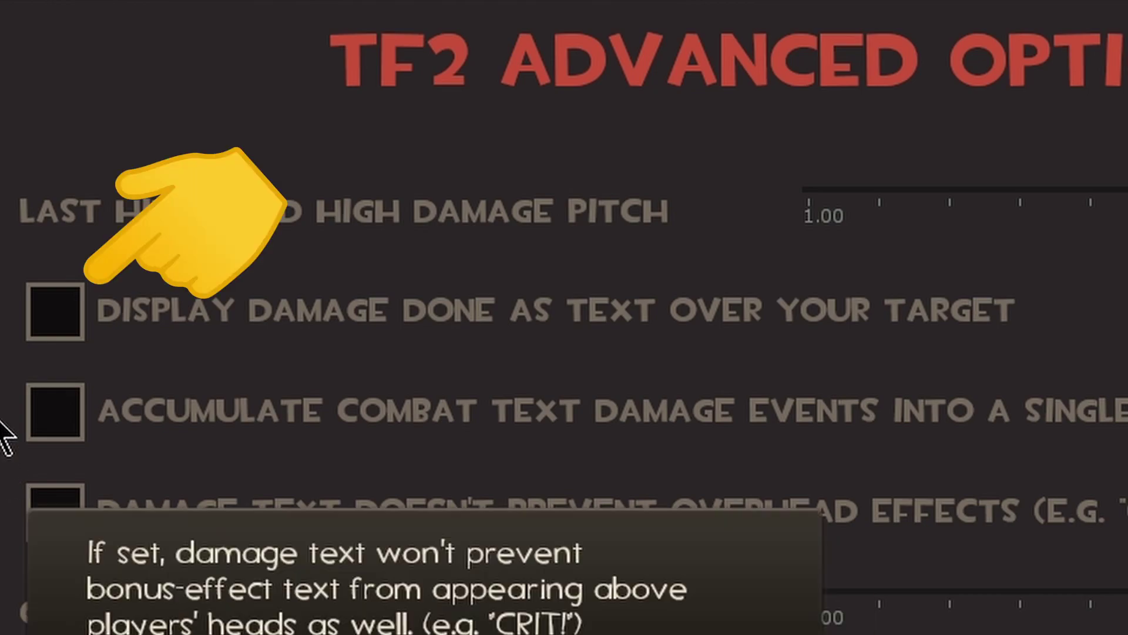
Step: Enable Display damage done as text, Accumulate combat text damage events, and Damage text doesn't prevent overhead effects
click(69, 322)
click(76, 419)
click(59, 505)
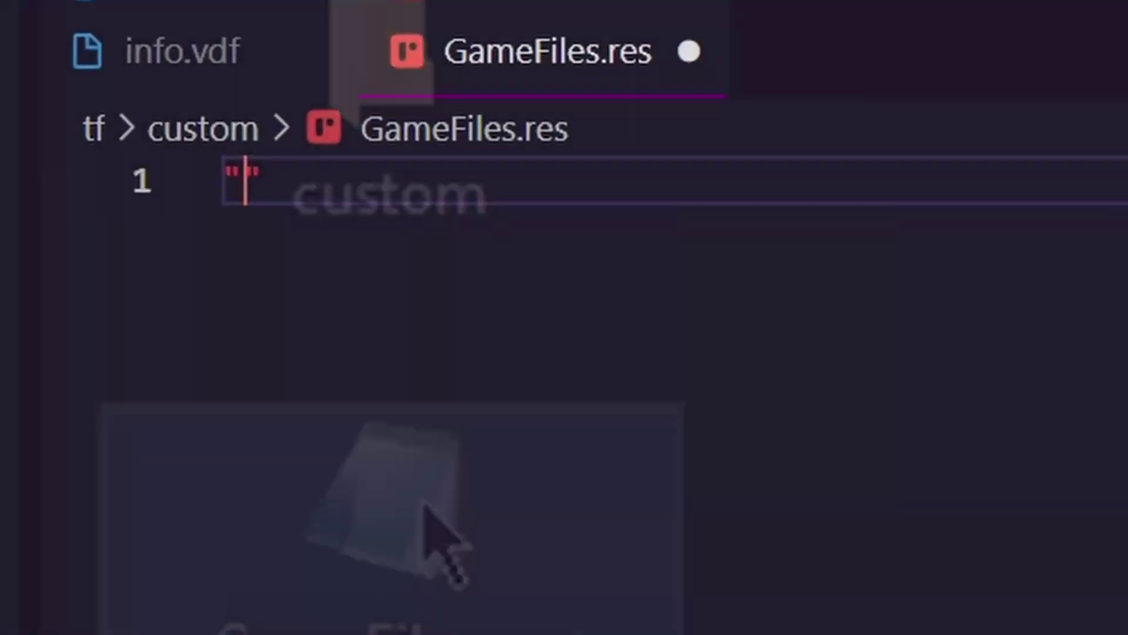
Step: Write the ImportantGameFiles block with "important" "stuff" and "subscribe" lines, then move GameFiles.res into custom
text(ImportantGameFiles" {)
key(Return)
text("important" "stuff")
key(Return)
text("subscribe" "toTheLegendKni)
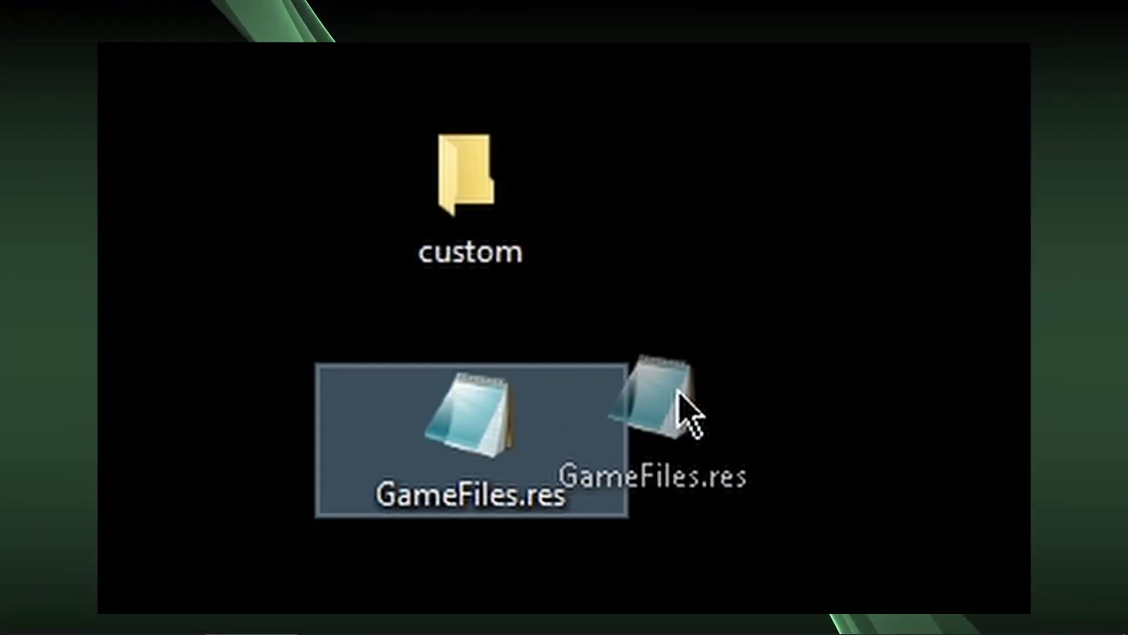
drag(681, 404, 479, 176)
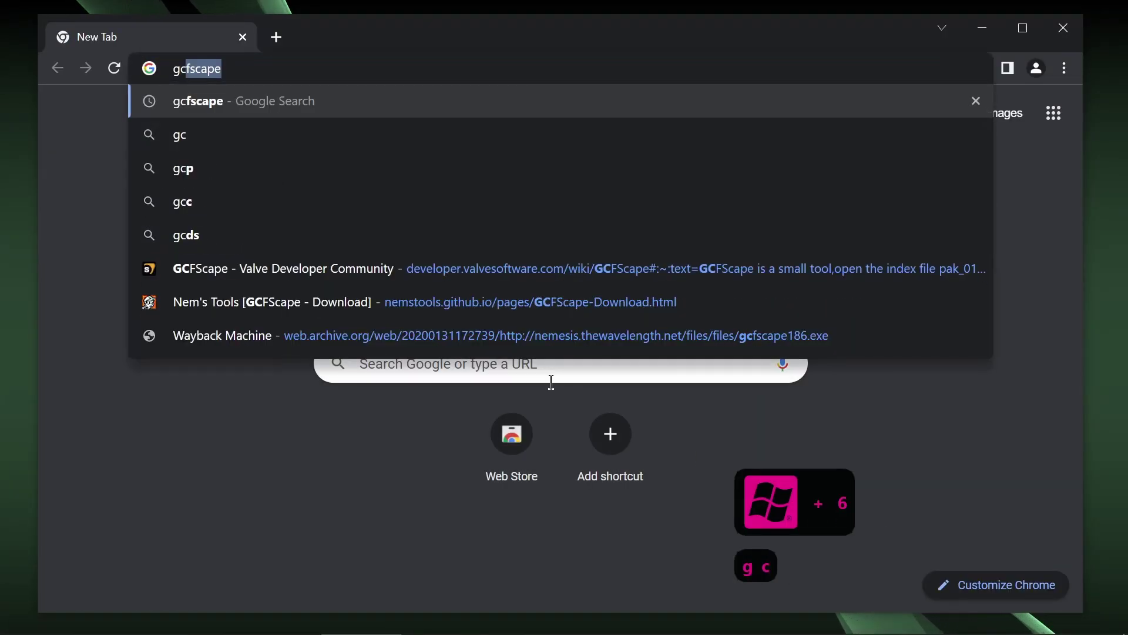
Step: Search 'gcfscape', follow the Valve wiki and Nem's Tools links, and download gcfscape186.exe
key(Return)
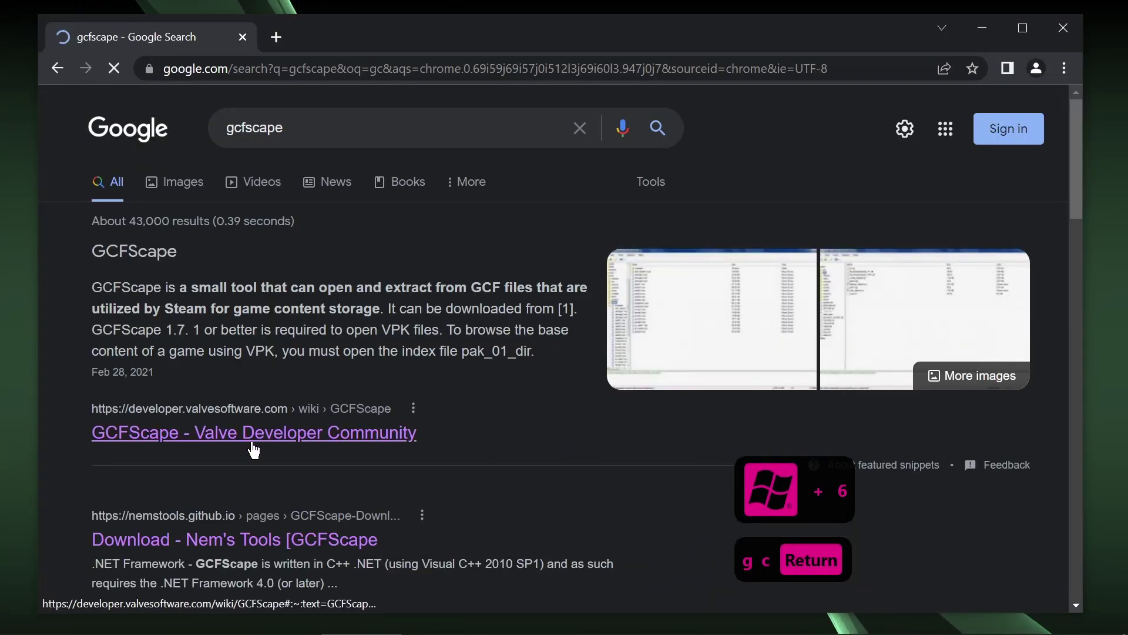
click(253, 446)
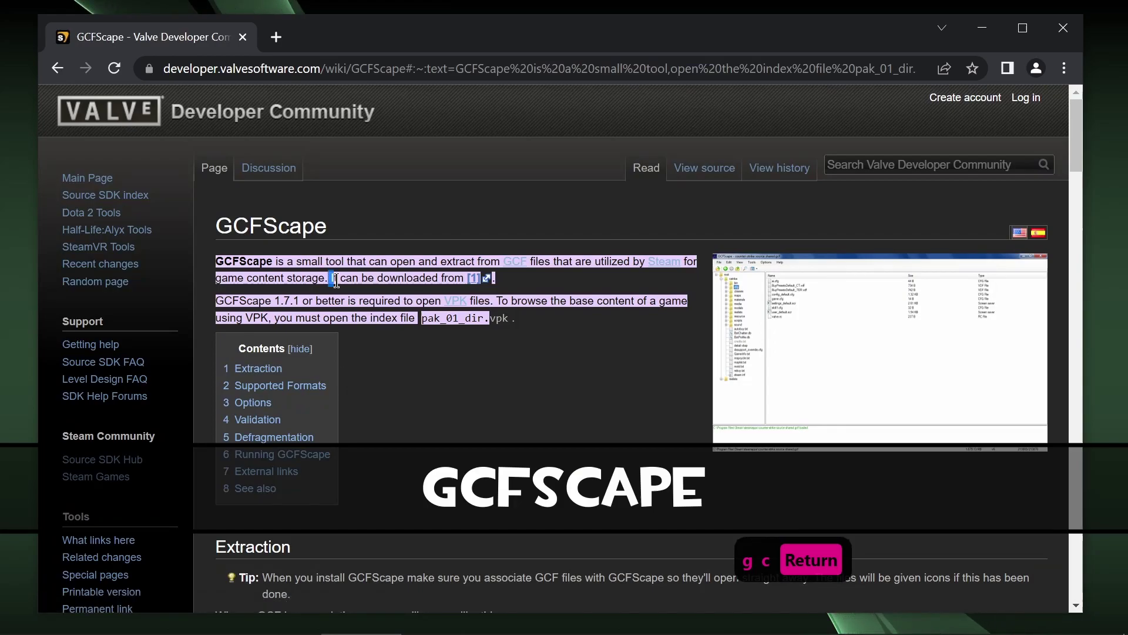
click(476, 281)
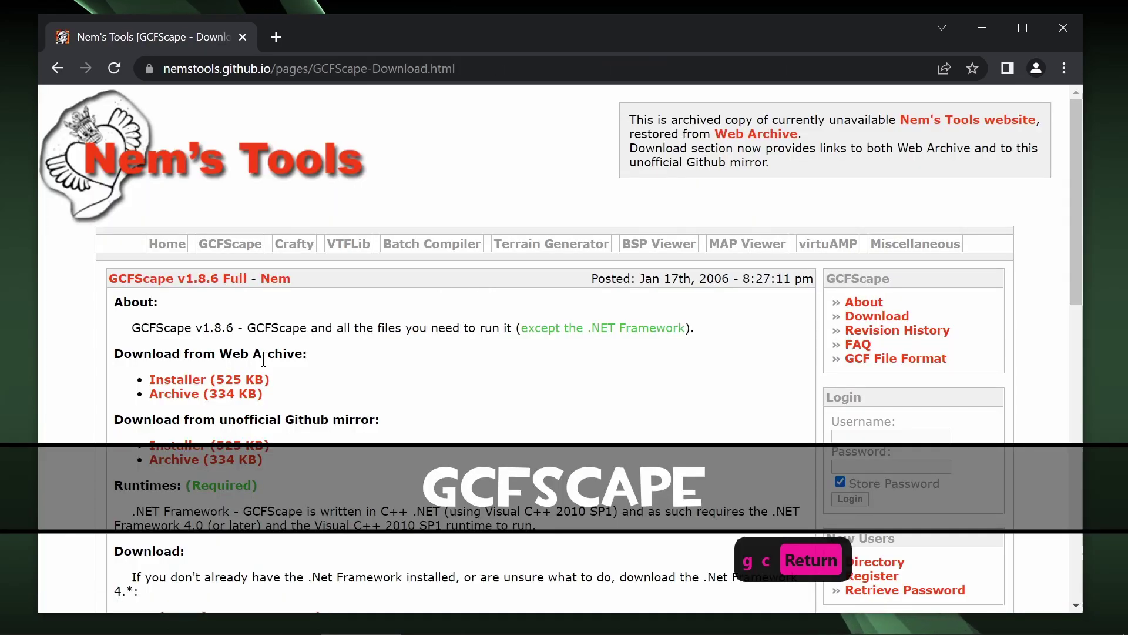
click(256, 382)
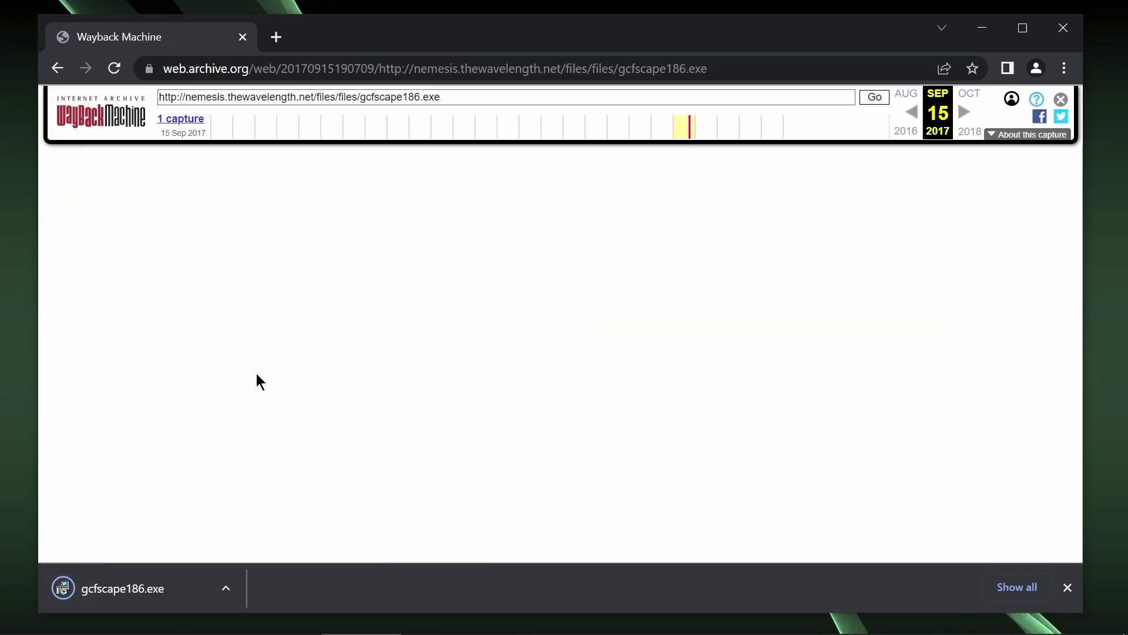
Step: Run gcfscape186.exe and install with the default location and Start Menu folder, skipping the readme
click(154, 587)
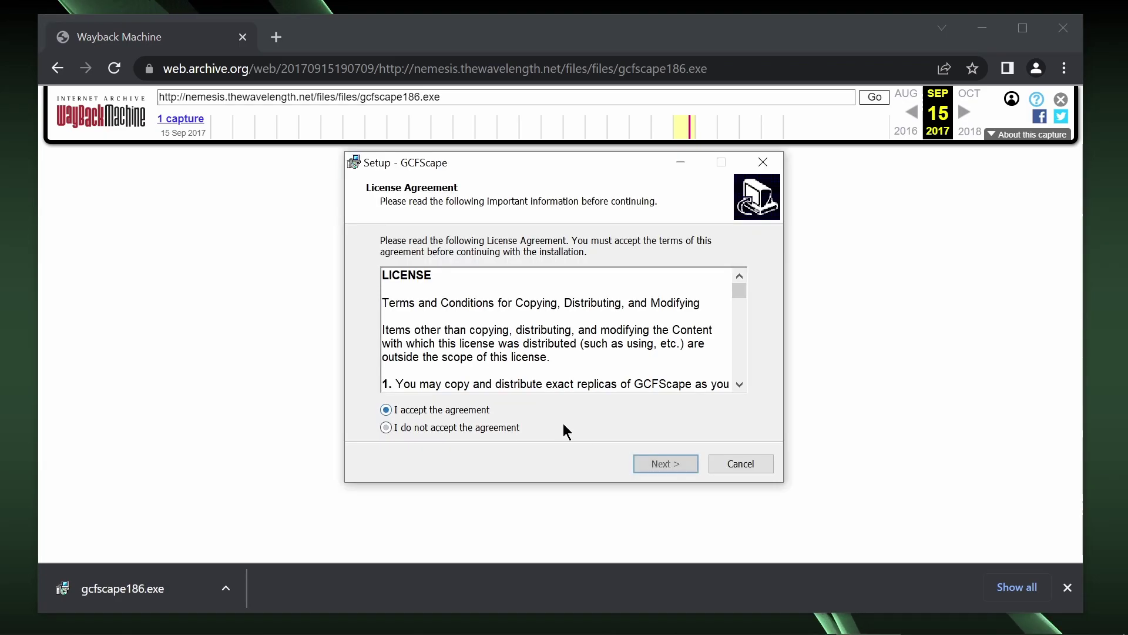
click(660, 464)
click(668, 464)
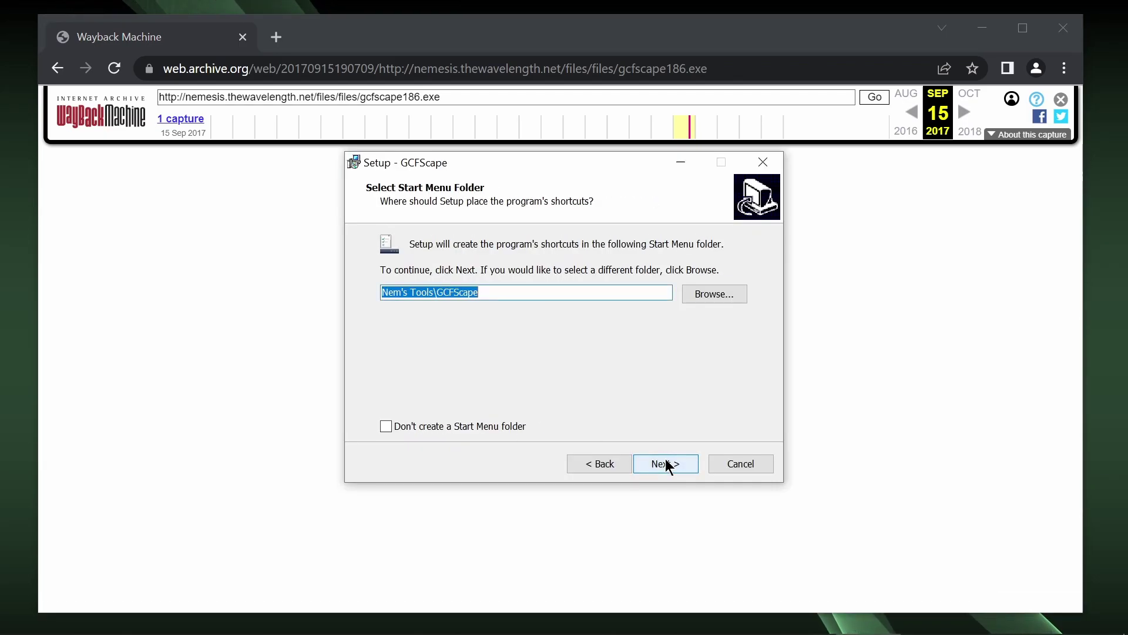
click(668, 465)
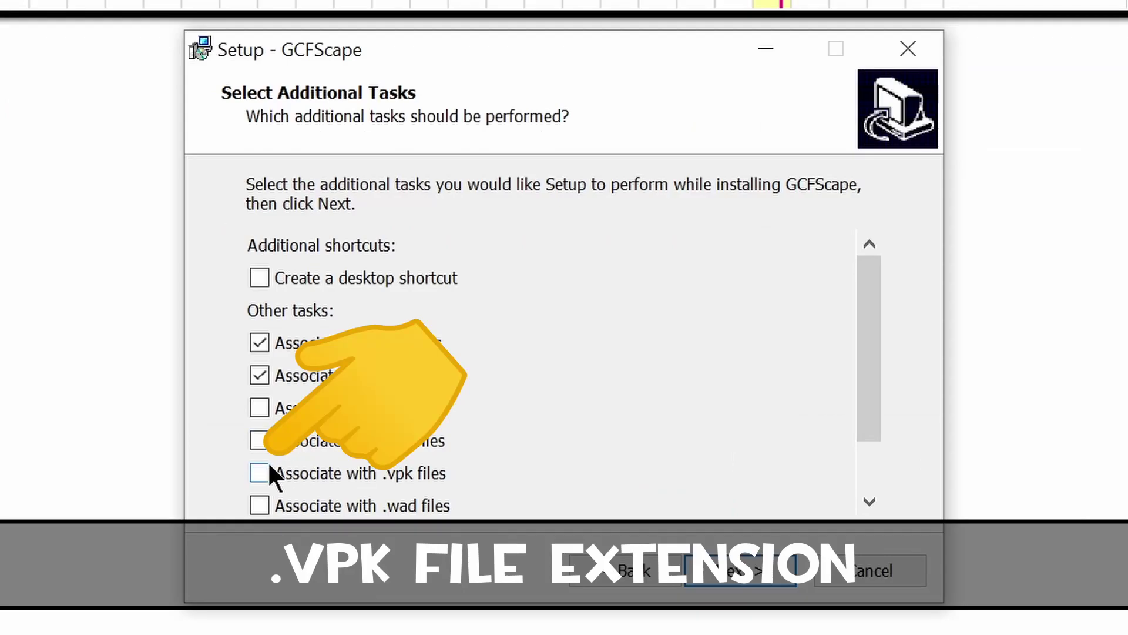
click(705, 579)
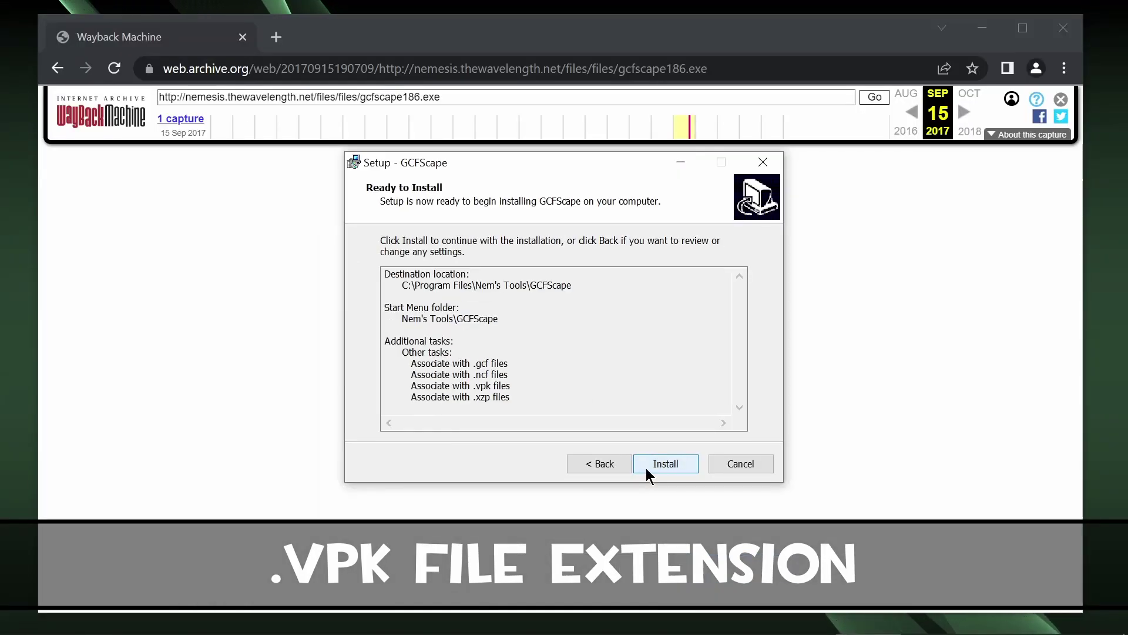
click(706, 578)
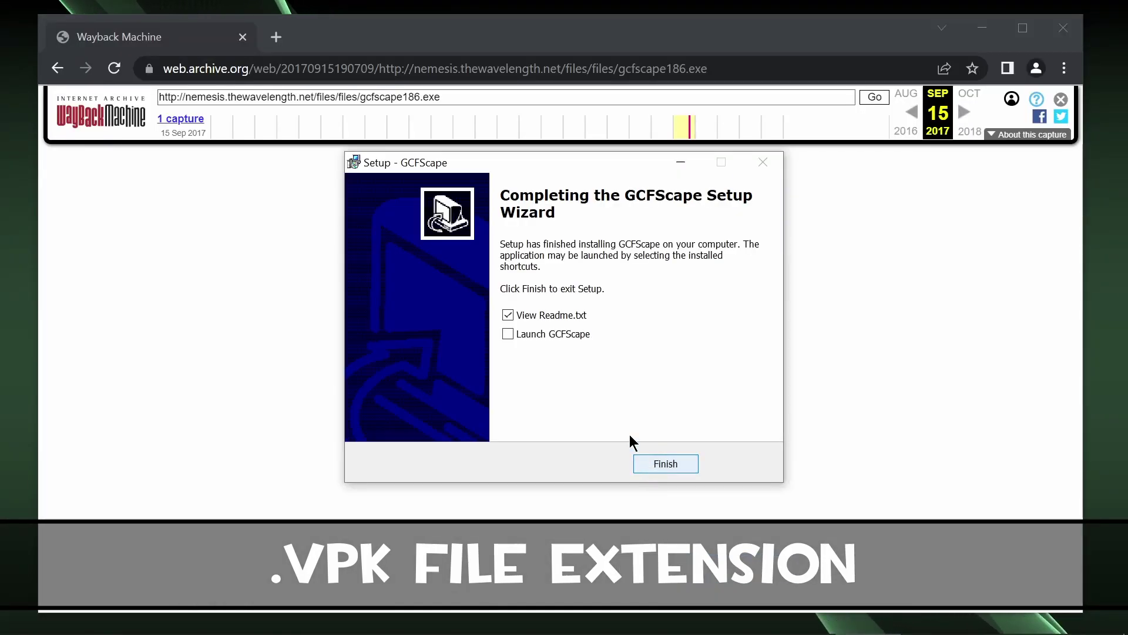
click(509, 315)
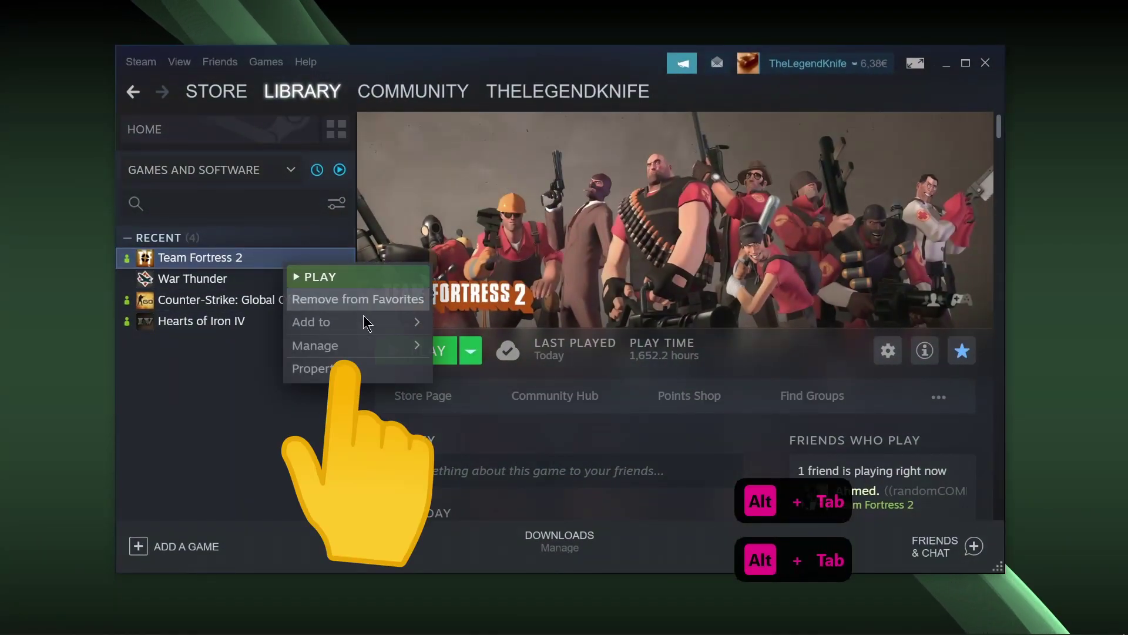
Step: Browse Team Fortress 2's local files and open tf/tf2_misc_dir.vpk with GCFScape via Open with
mouse_move(406, 352)
click(488, 371)
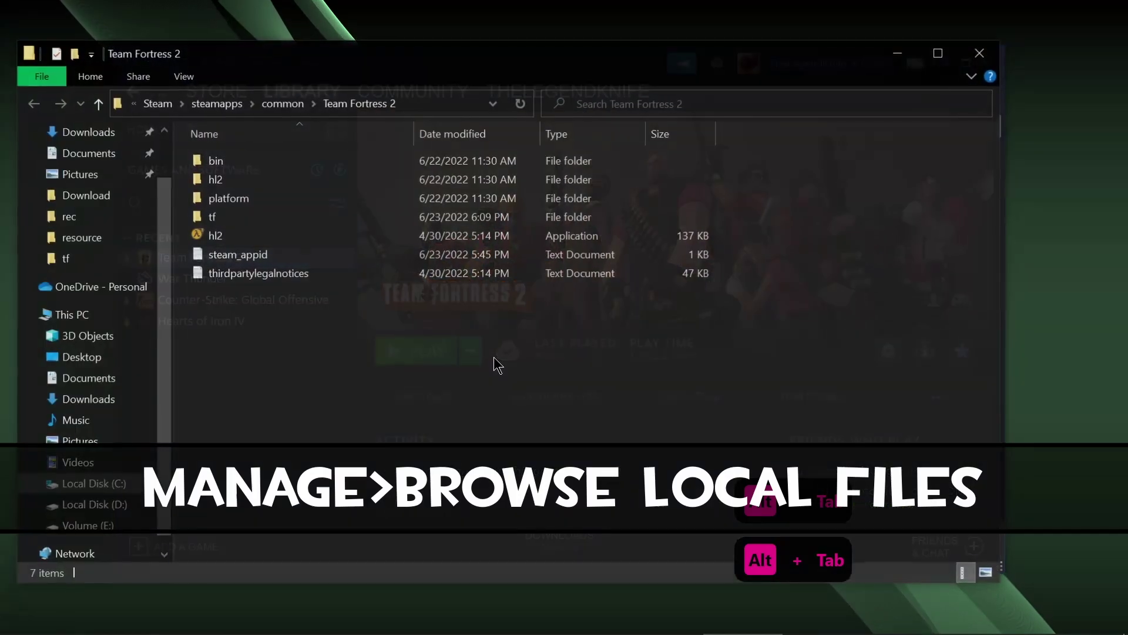
double_click(224, 218)
scroll(242, 277, down, 14)
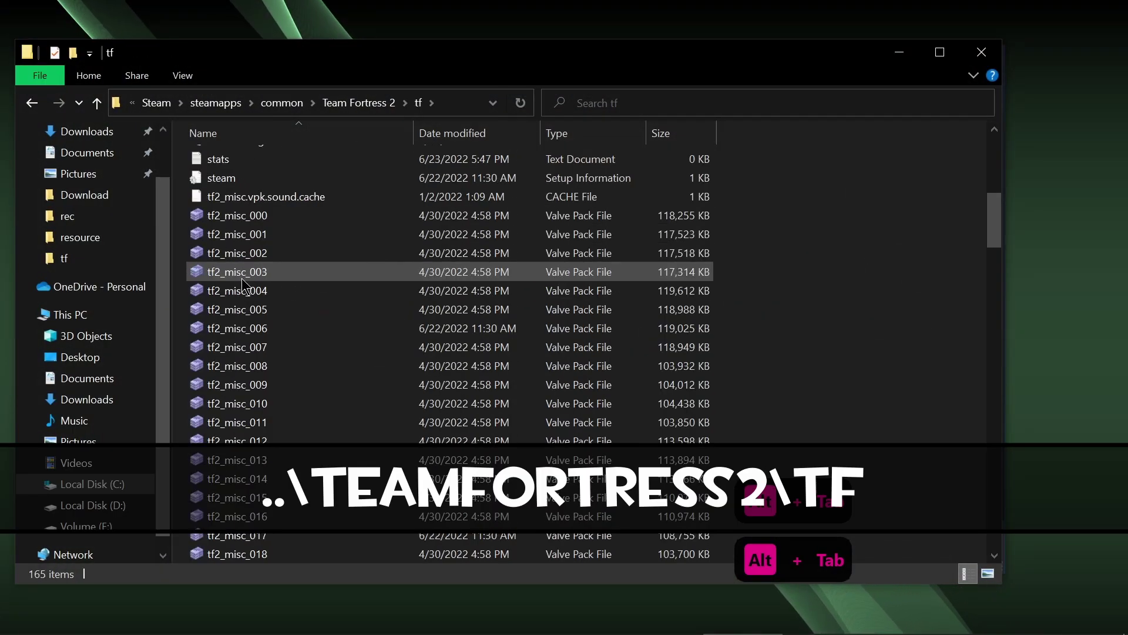
click(246, 352)
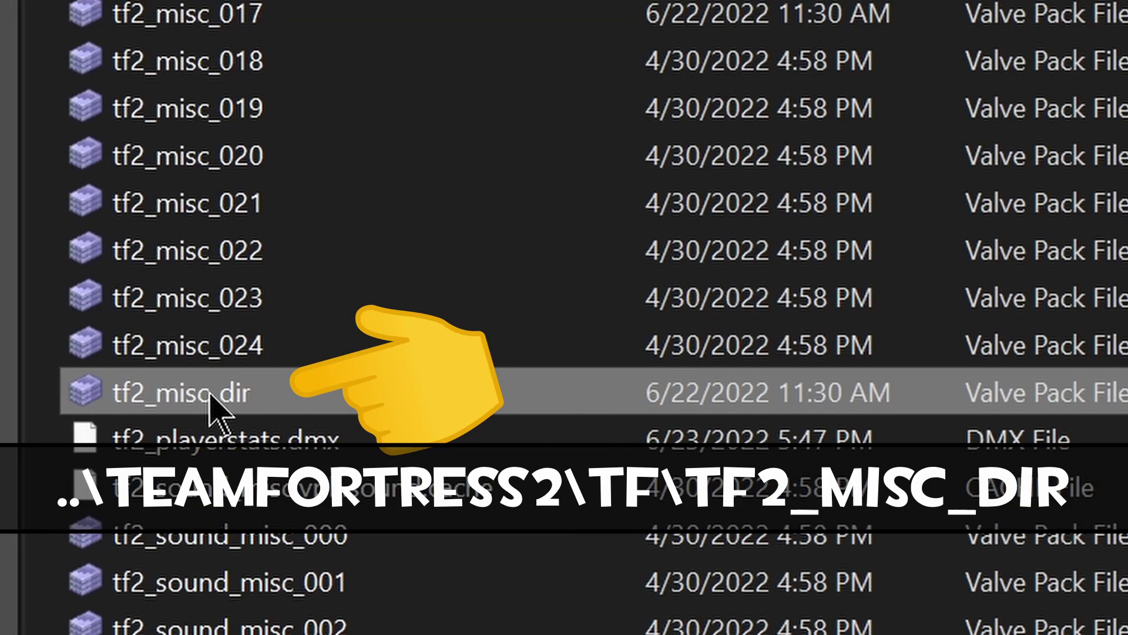
right_click(214, 406)
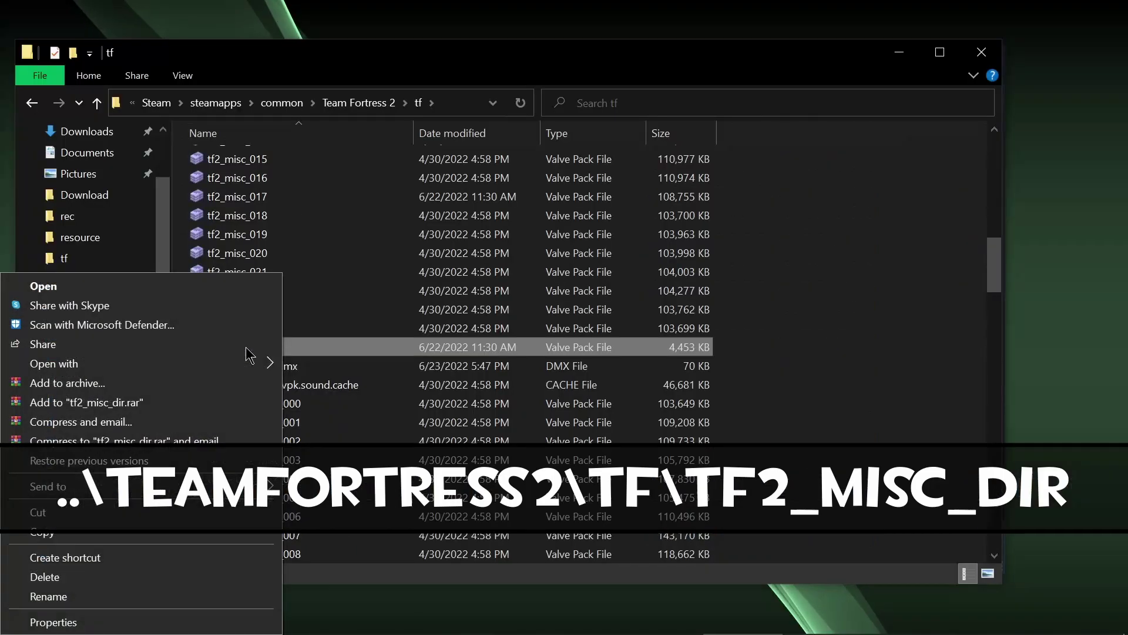
mouse_move(218, 435)
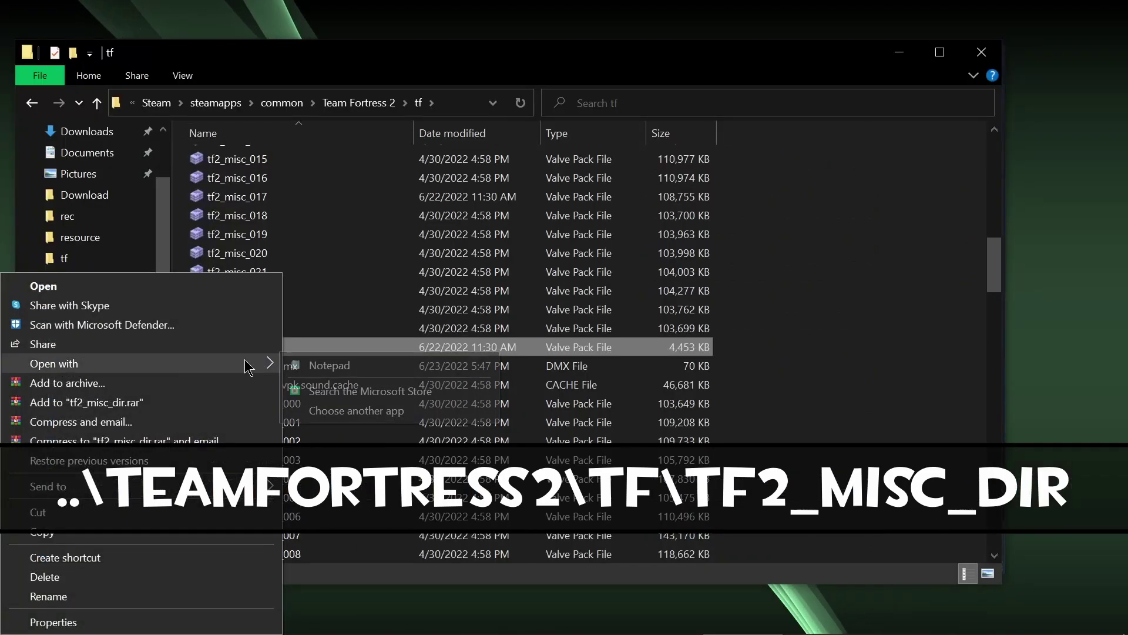
click(353, 410)
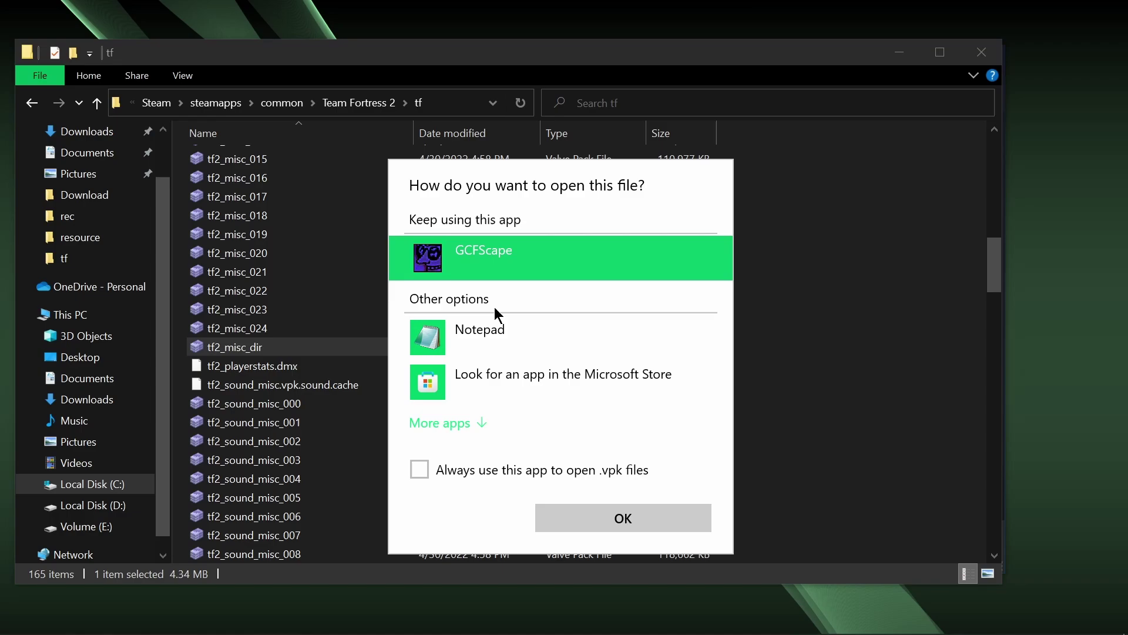
click(634, 518)
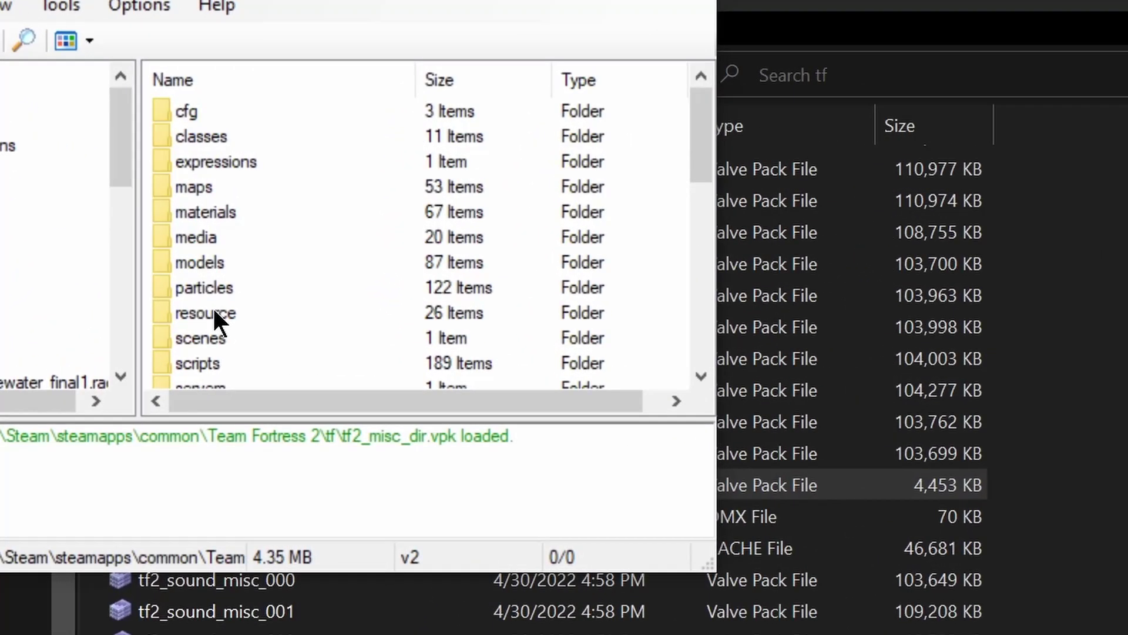
Step: Open the resource folder and drag clientscheme.res onto the desktop
double_click(253, 245)
click(234, 188)
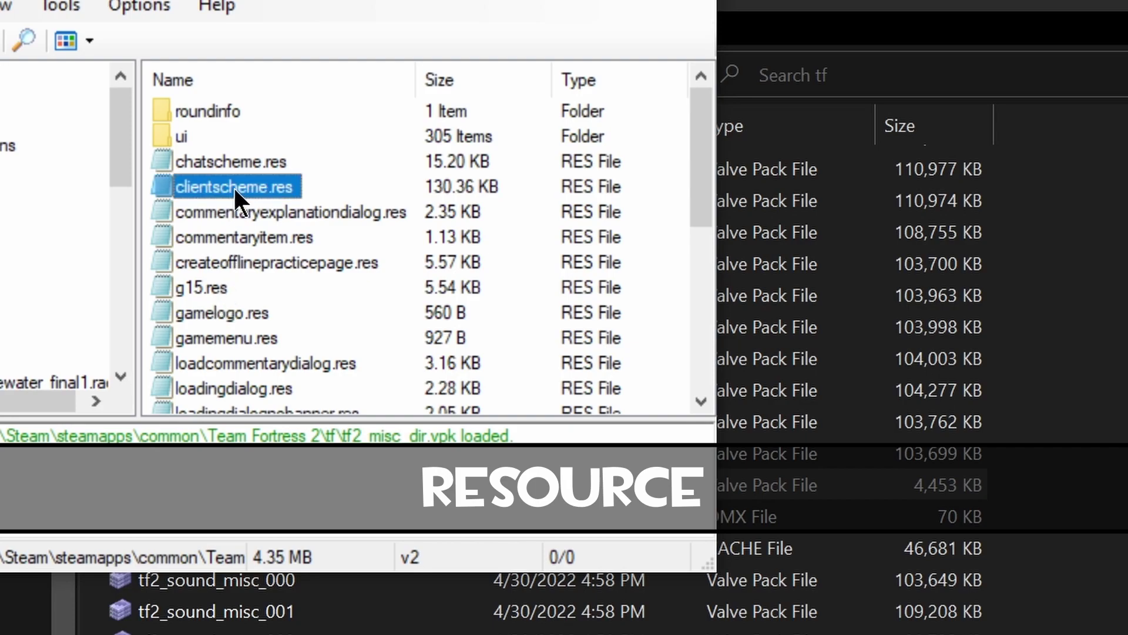
drag(234, 188, 1058, 244)
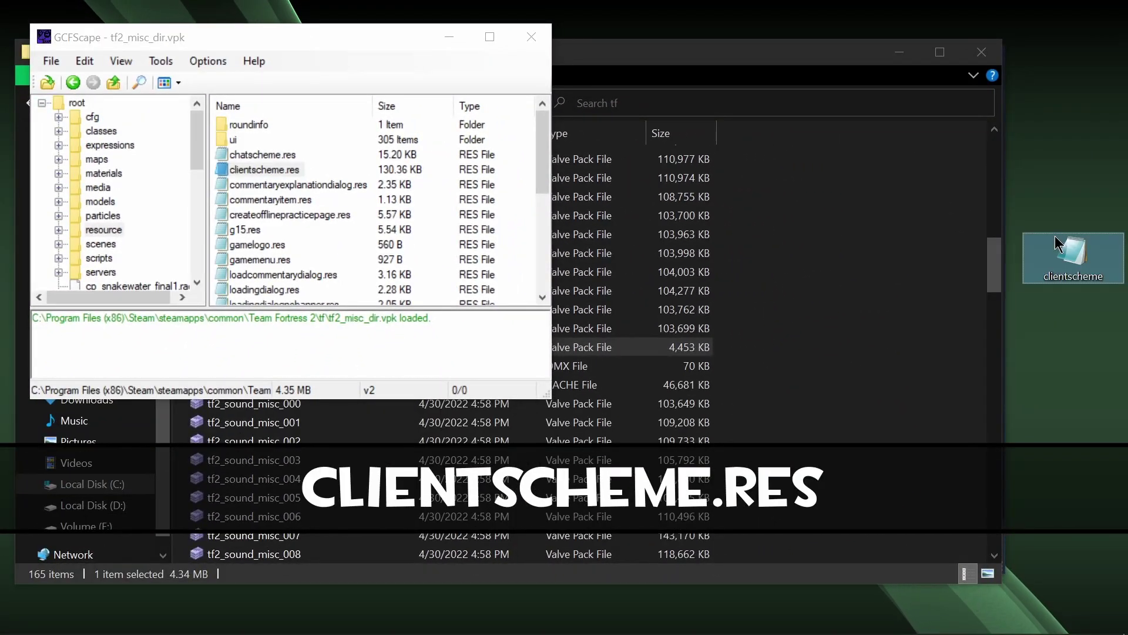
Step: Open resource/ui and drag huddamageaccount.res onto the desktop
click(235, 140)
double_click(235, 140)
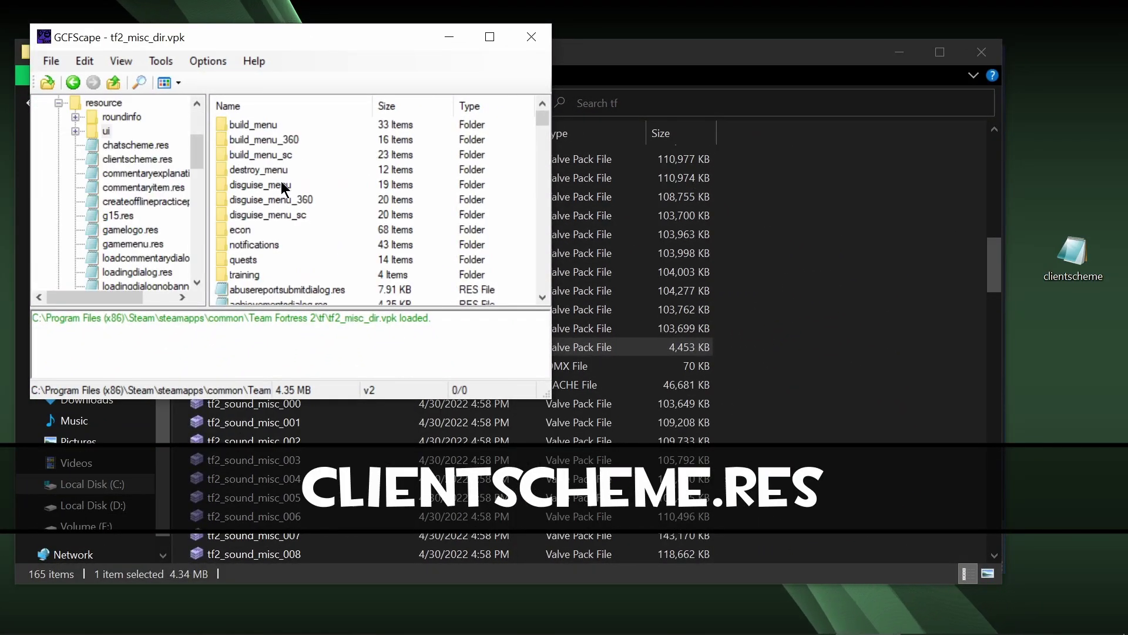
scroll(284, 194, down, 10)
scroll(287, 201, down, 5)
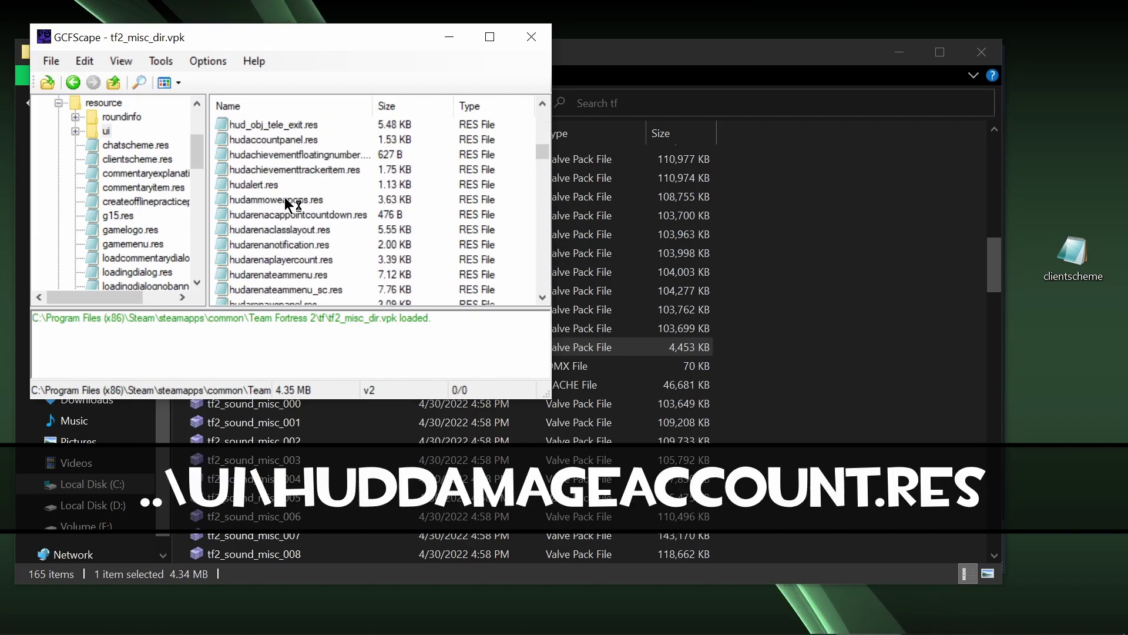
scroll(270, 259, down, 4)
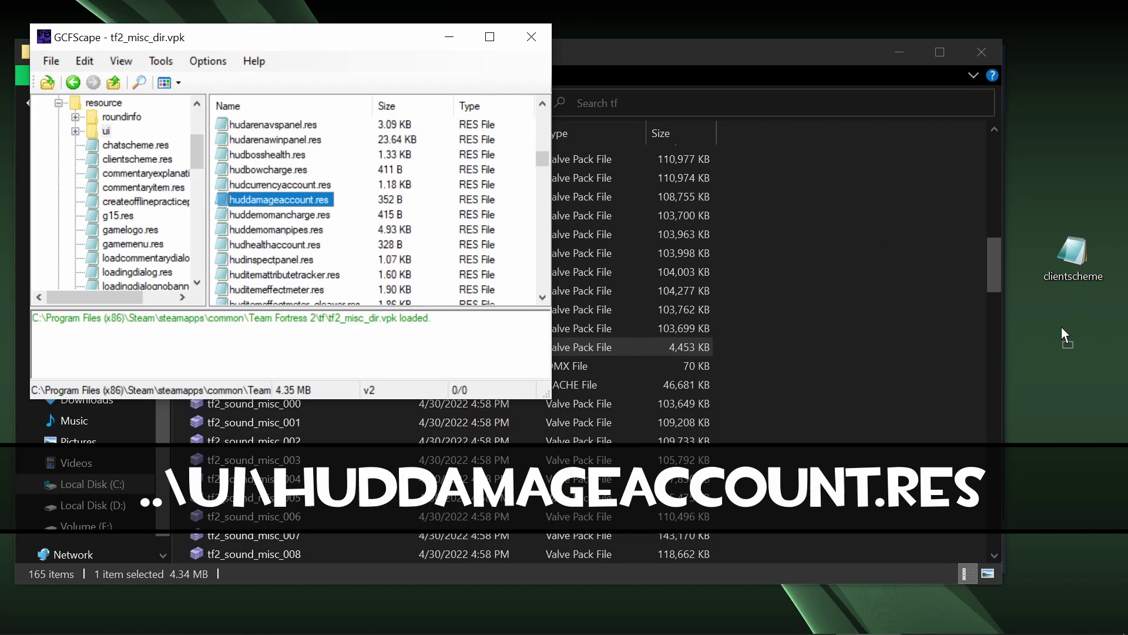
drag(1062, 328, 1062, 324)
Step: Close GCFScape and create a new folder named custom inside tf
click(531, 37)
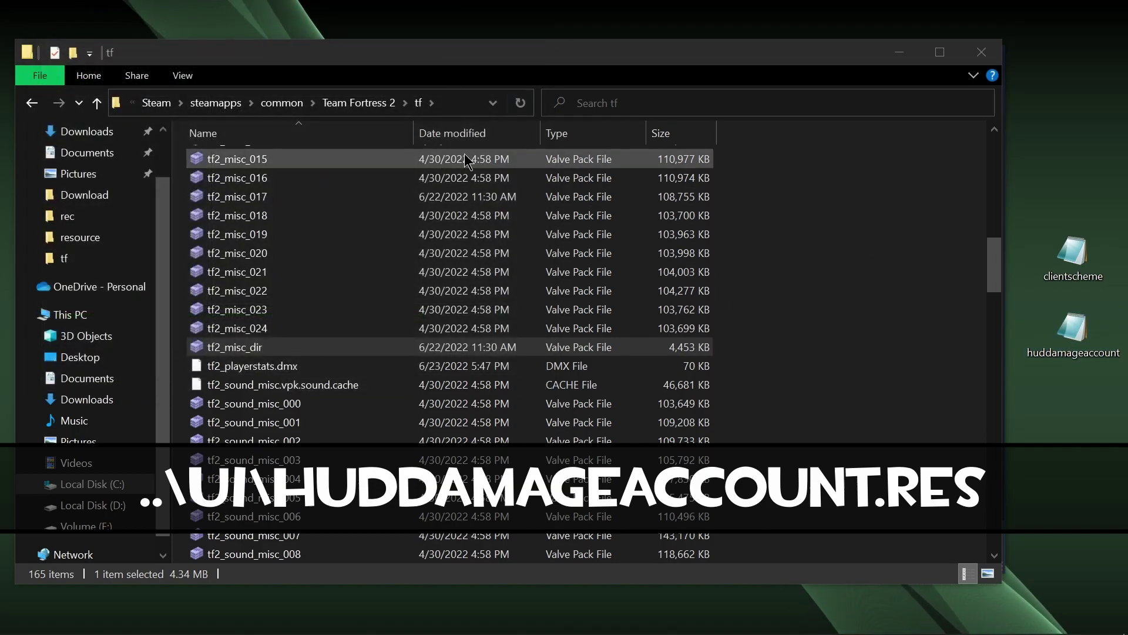
scroll(333, 370, up, 15)
right_click(776, 221)
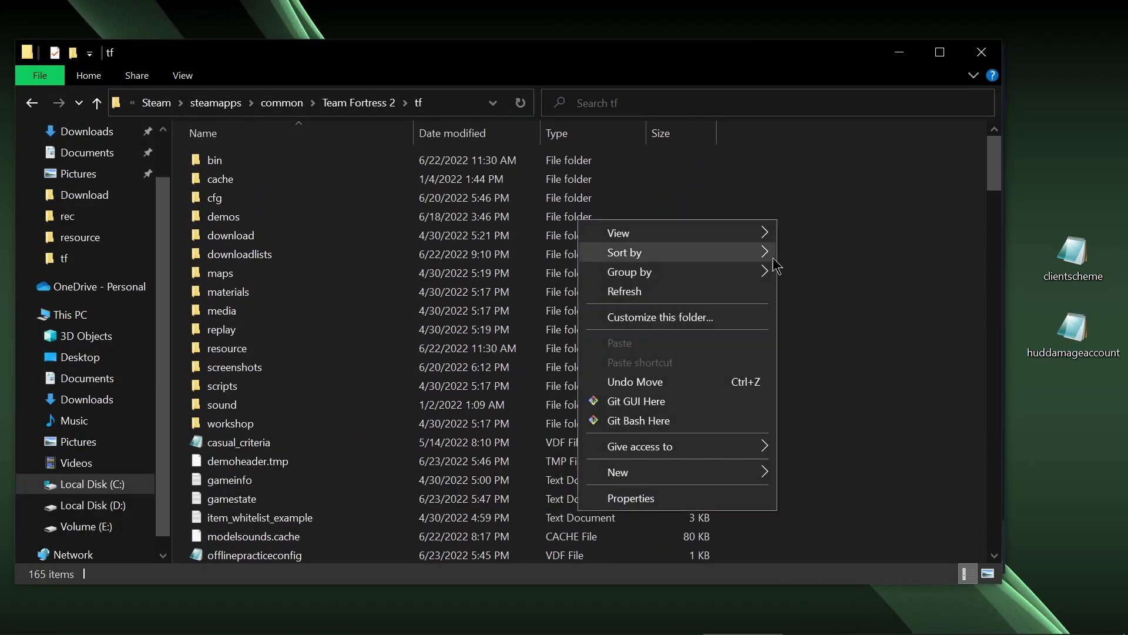
mouse_move(751, 477)
click(835, 234)
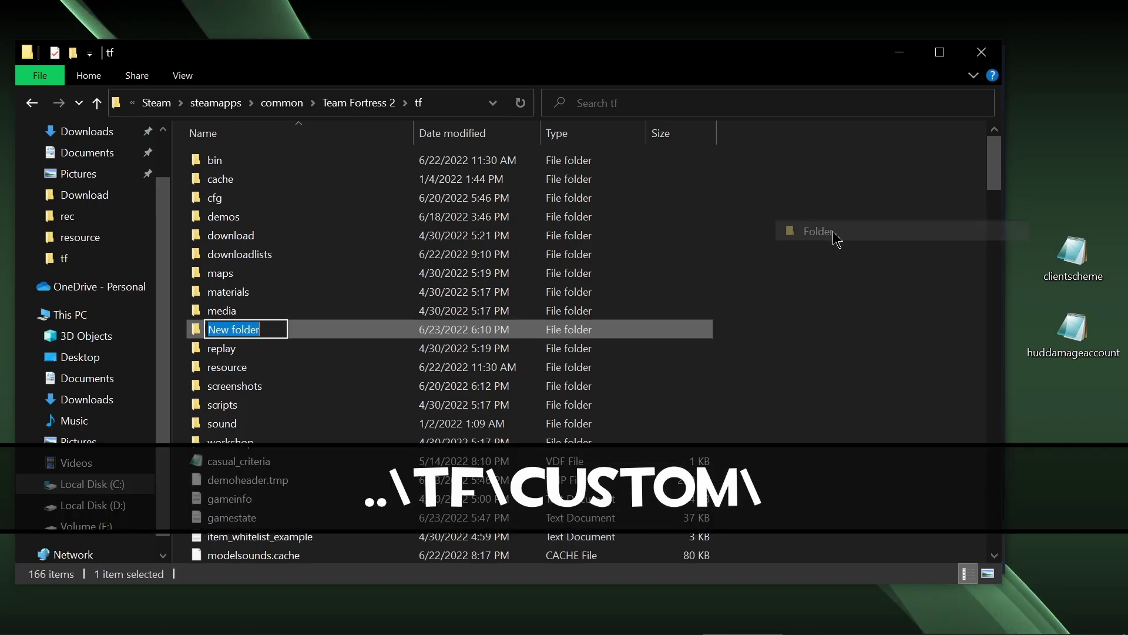
key(Return)
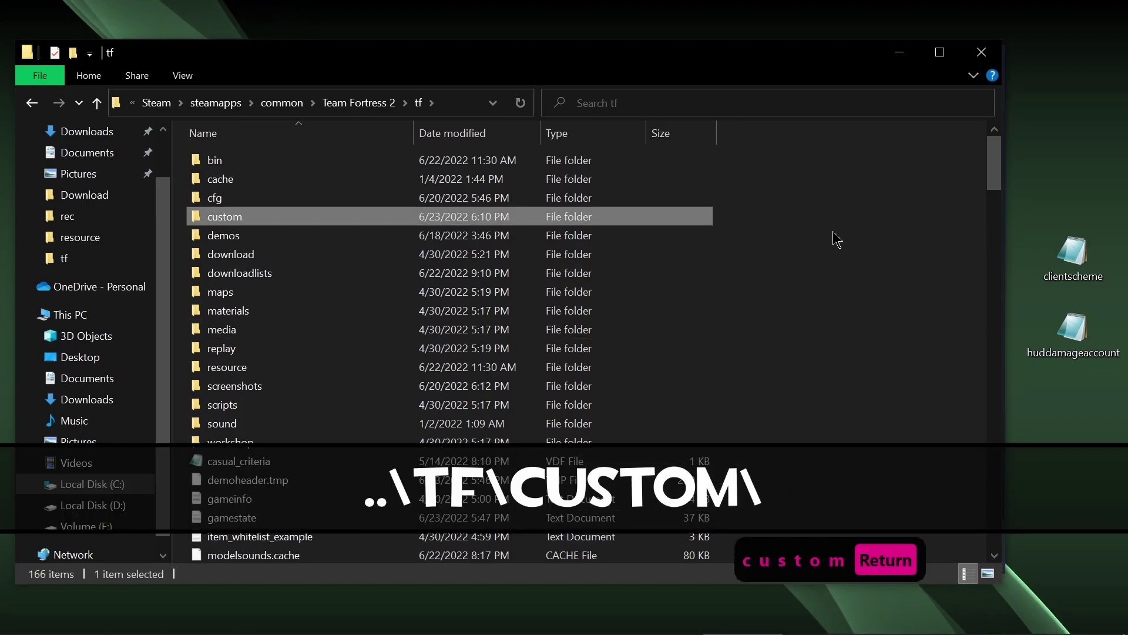
key(Return)
Step: Create a thelegendknife folder inside custom and open it
right_click(283, 235)
mouse_move(259, 244)
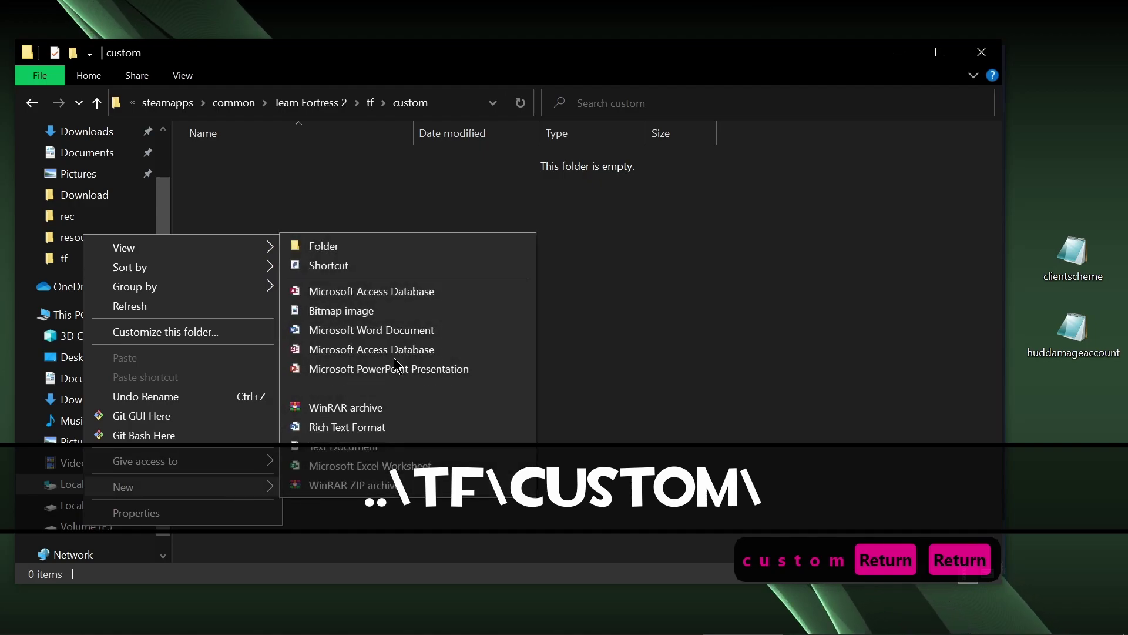
click(347, 243)
text(thele)
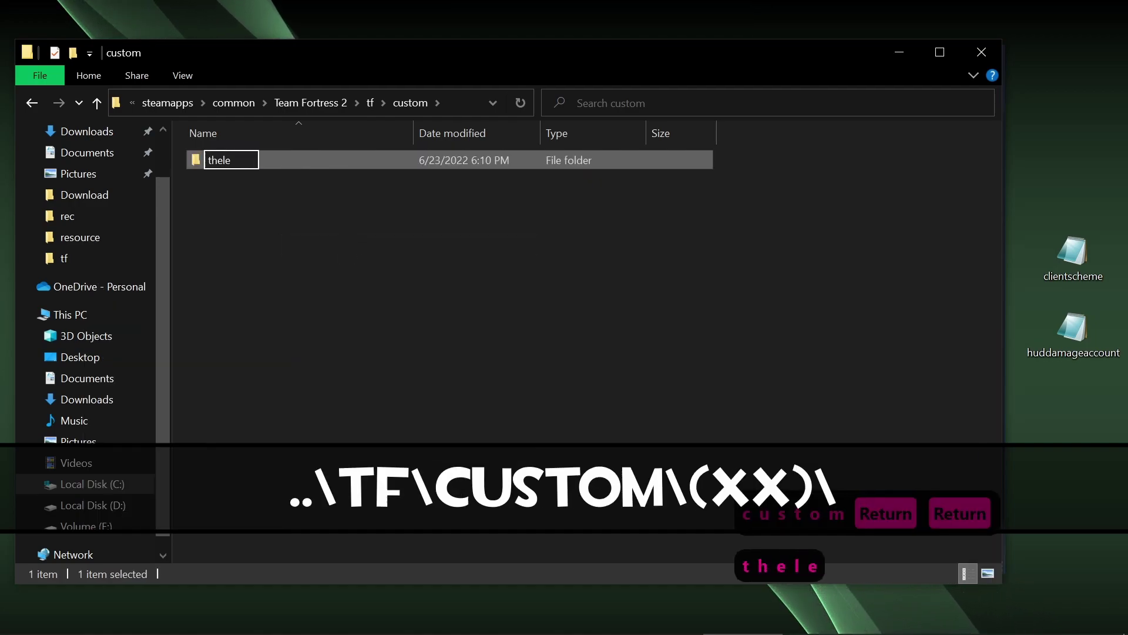
text(gendknife)
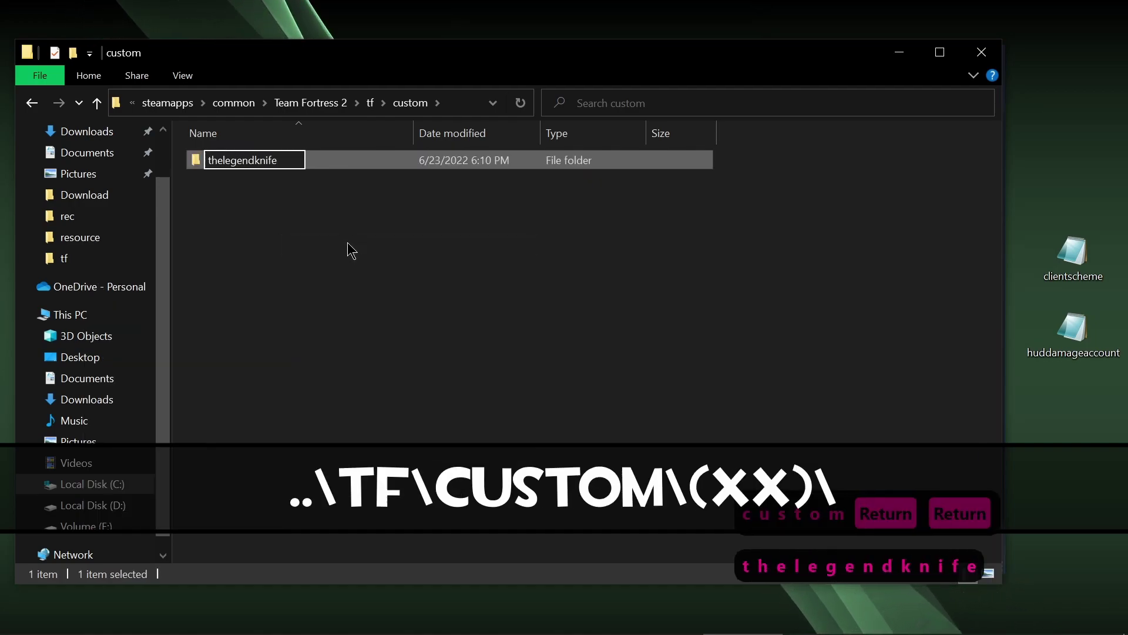
key(Return)
key(Return)
Step: Create a resource folder inside thelegendknife and a ui folder inside resource
right_click(346, 234)
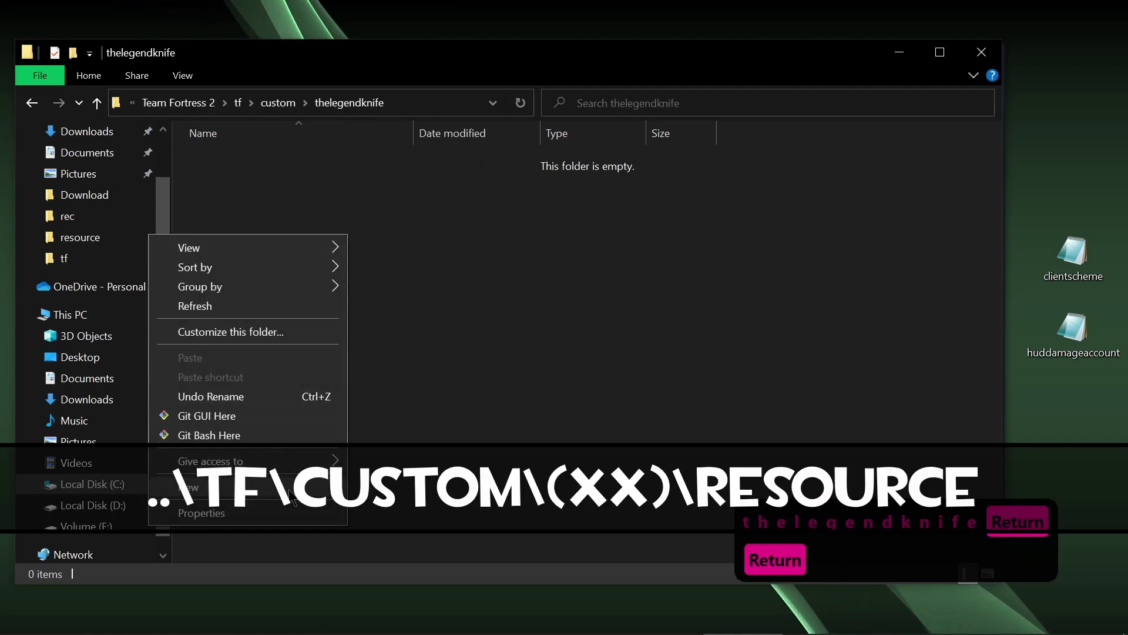
mouse_move(194, 487)
click(415, 249)
text(resou)
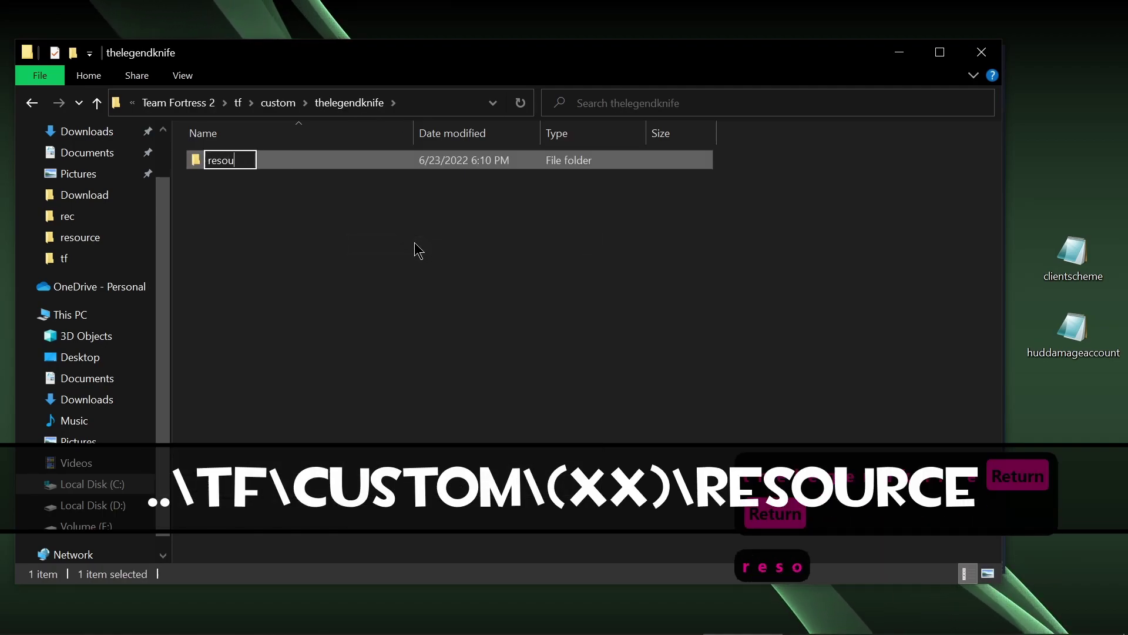
key(Return)
key(Return)
right_click(297, 228)
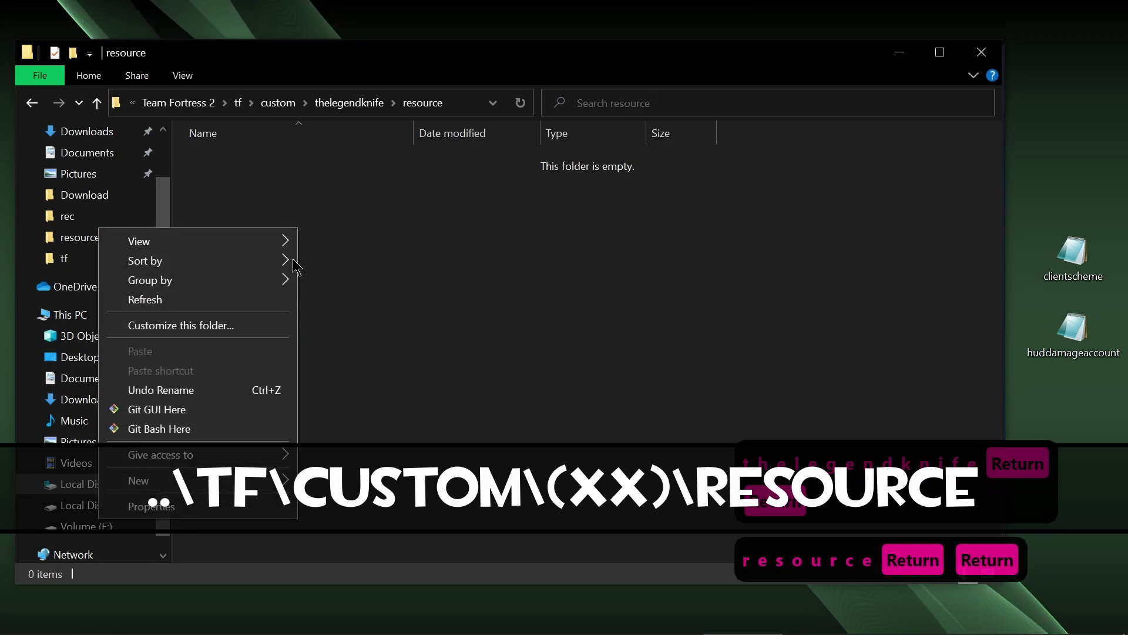
mouse_move(250, 480)
click(357, 238)
text(ui)
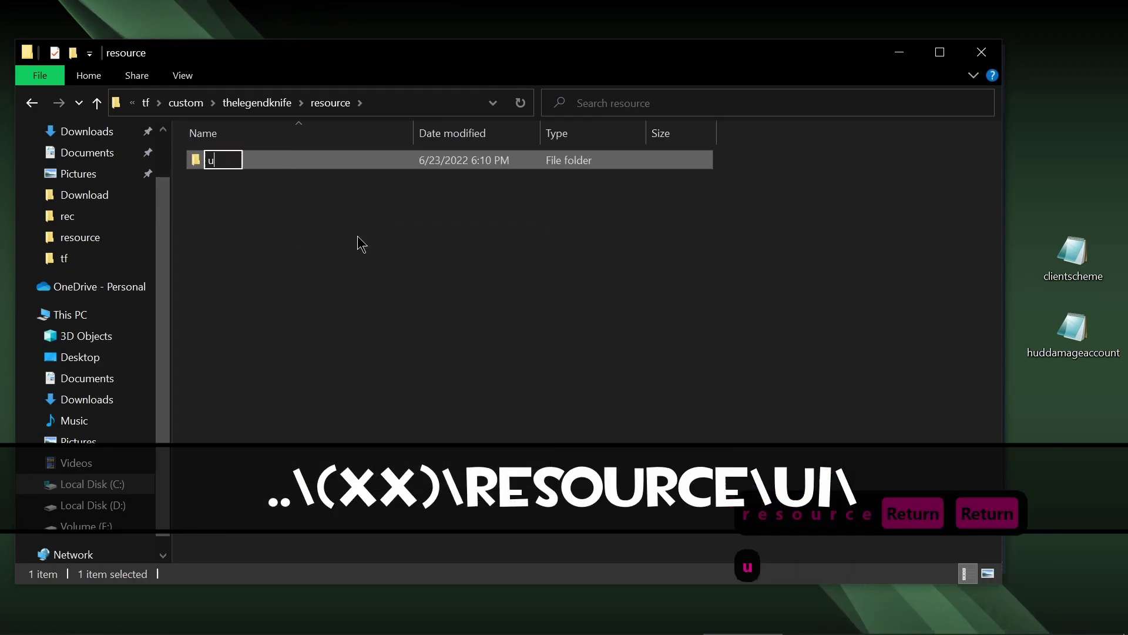
key(Return)
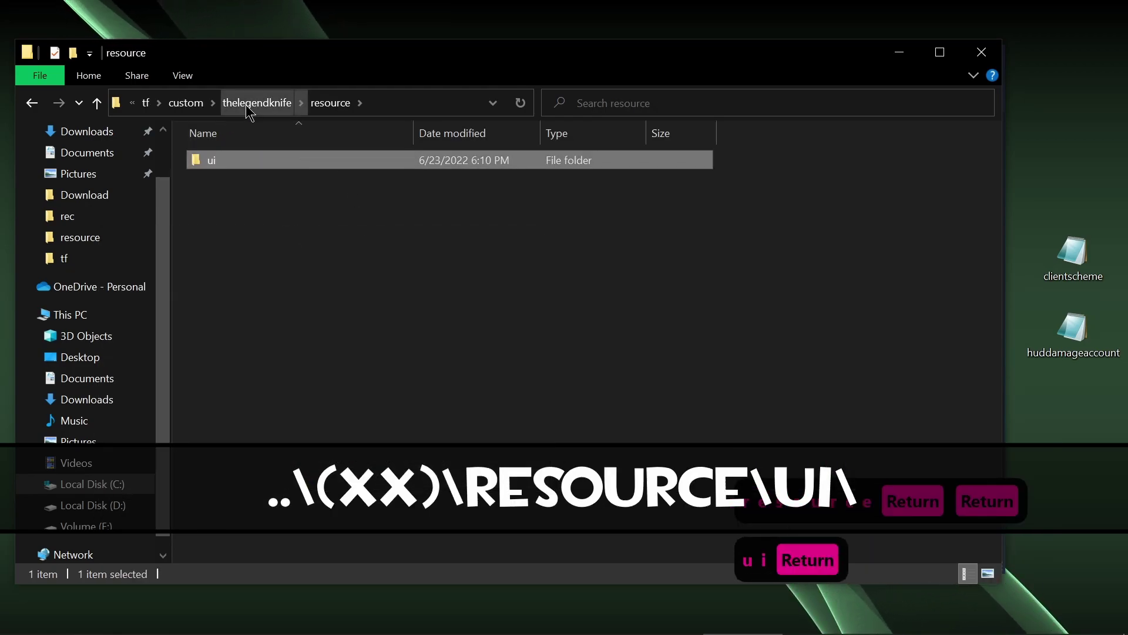
Step: Move clientscheme.res into resource and huddamageaccount.res into ui, checking ui afterwards
drag(1067, 246, 415, 259)
drag(1070, 324, 355, 165)
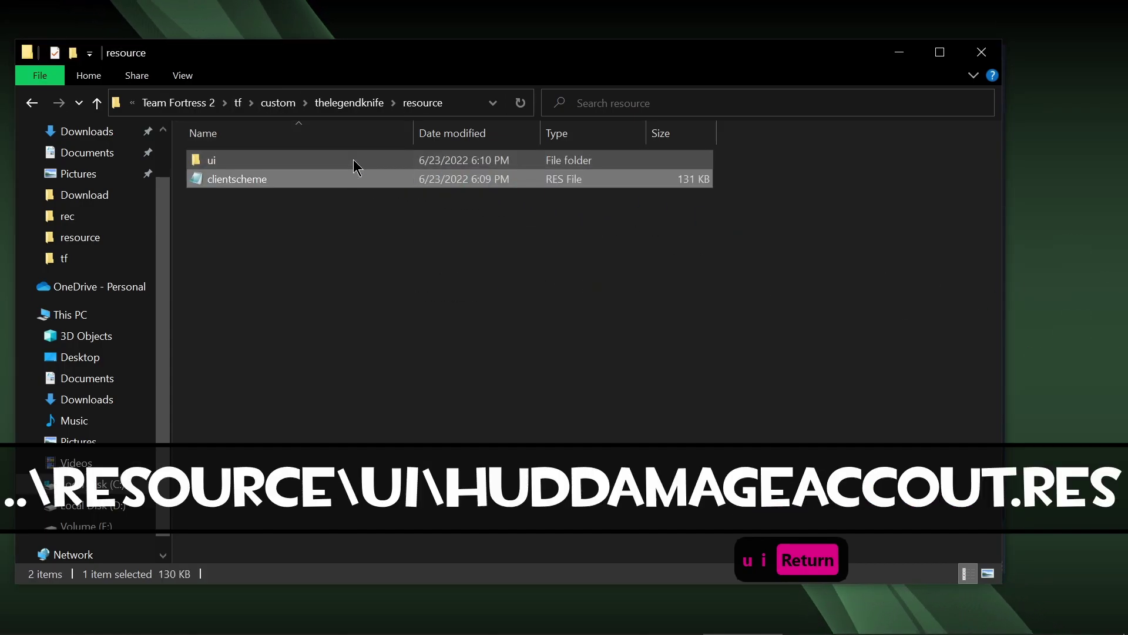
double_click(379, 163)
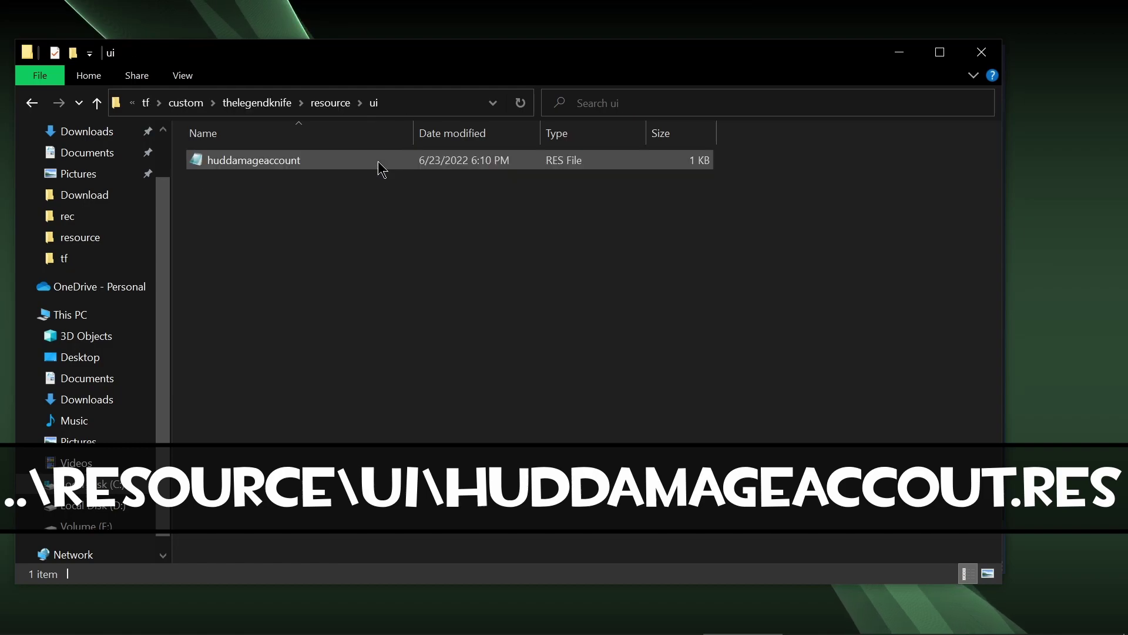
click(326, 107)
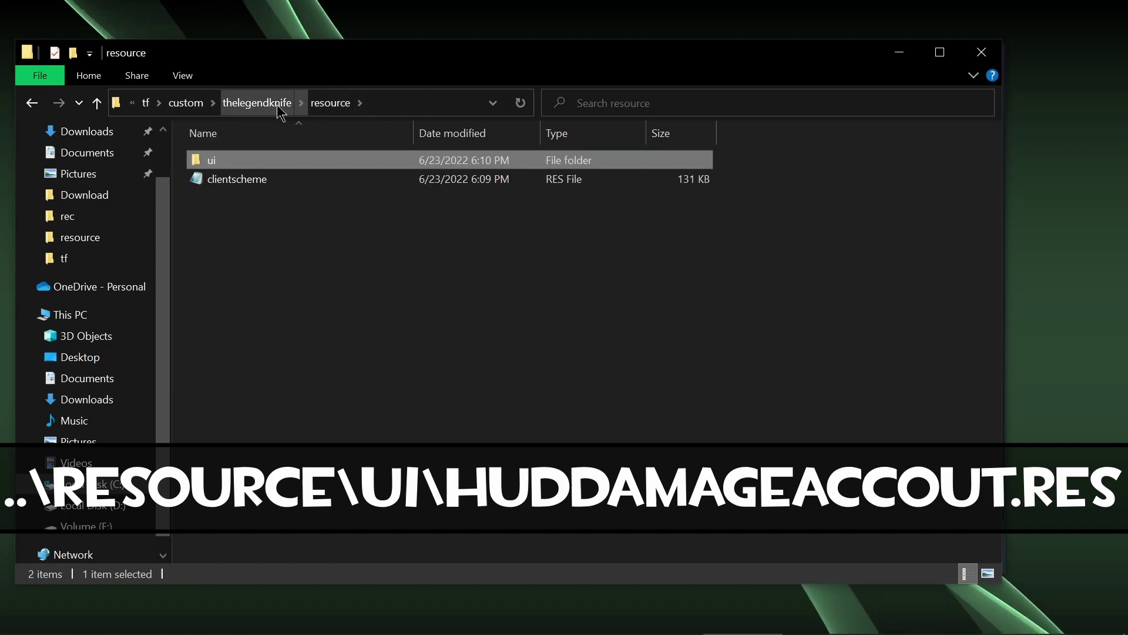
Step: Create a new text document named info in the thelegendknife folder
click(278, 106)
right_click(282, 206)
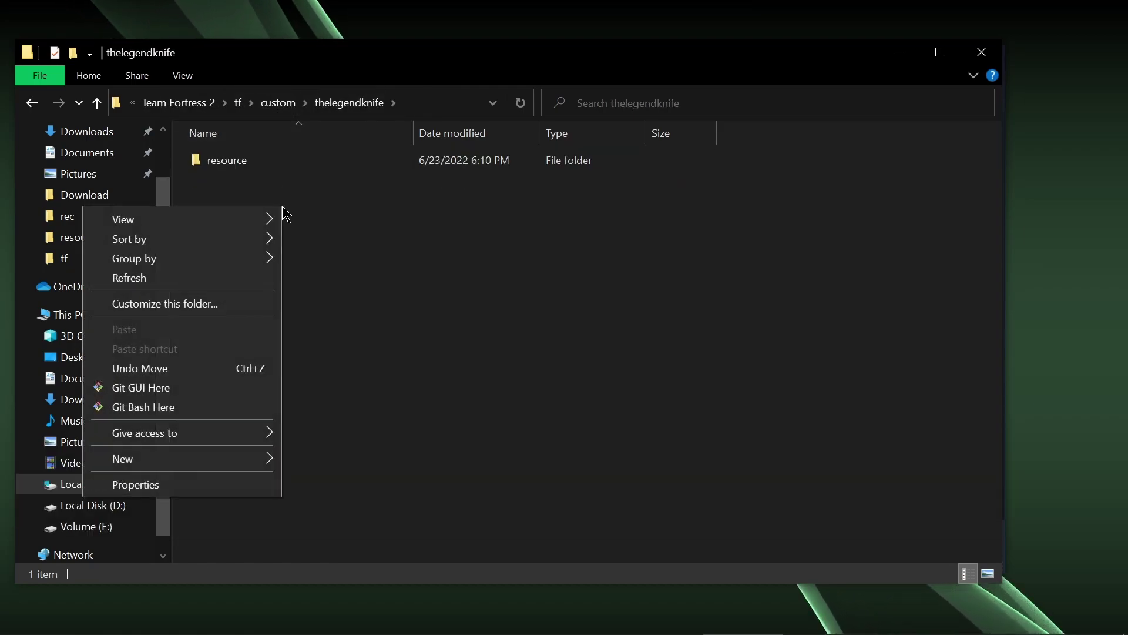
click(199, 460)
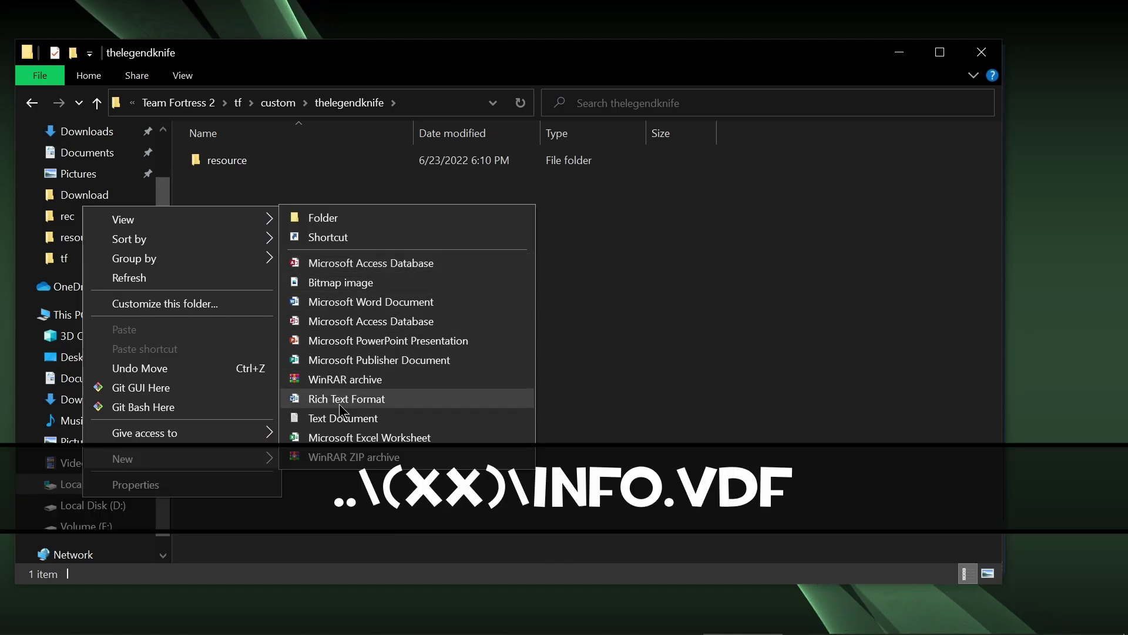
click(342, 417)
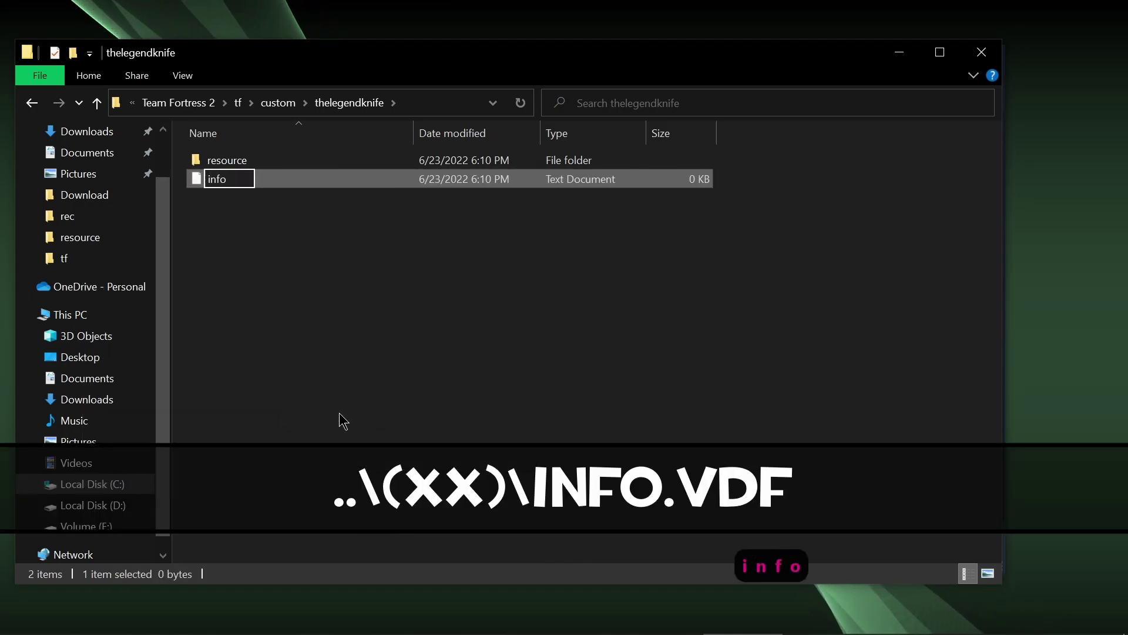
text(info)
key(Return)
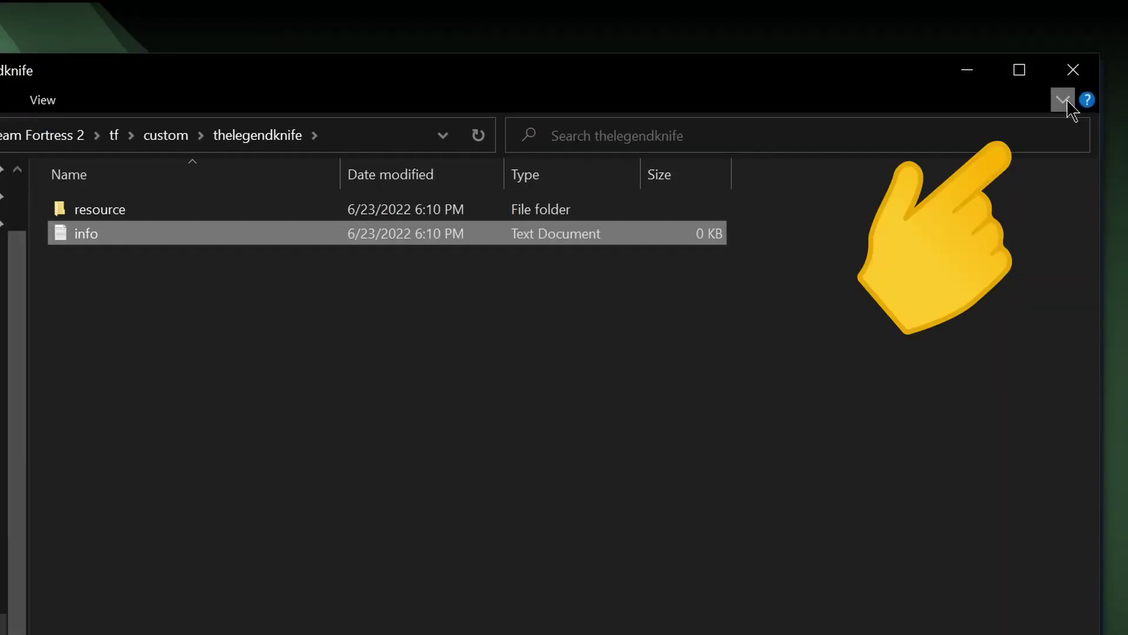
Step: Turn on File name extensions in the folder's View settings
click(973, 75)
click(182, 75)
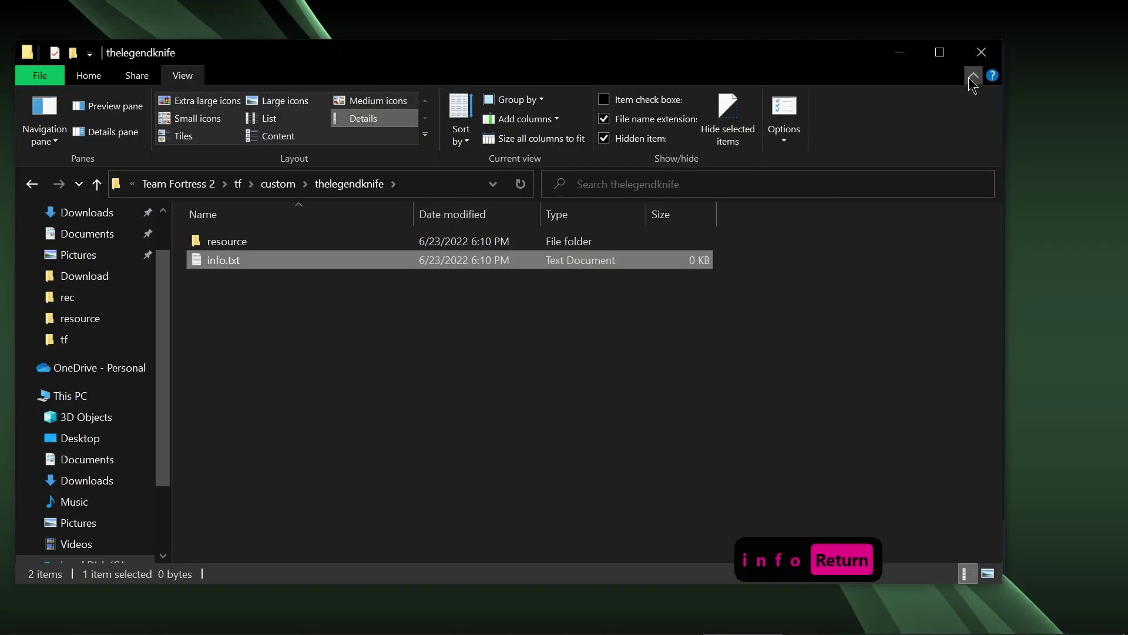
click(1062, 100)
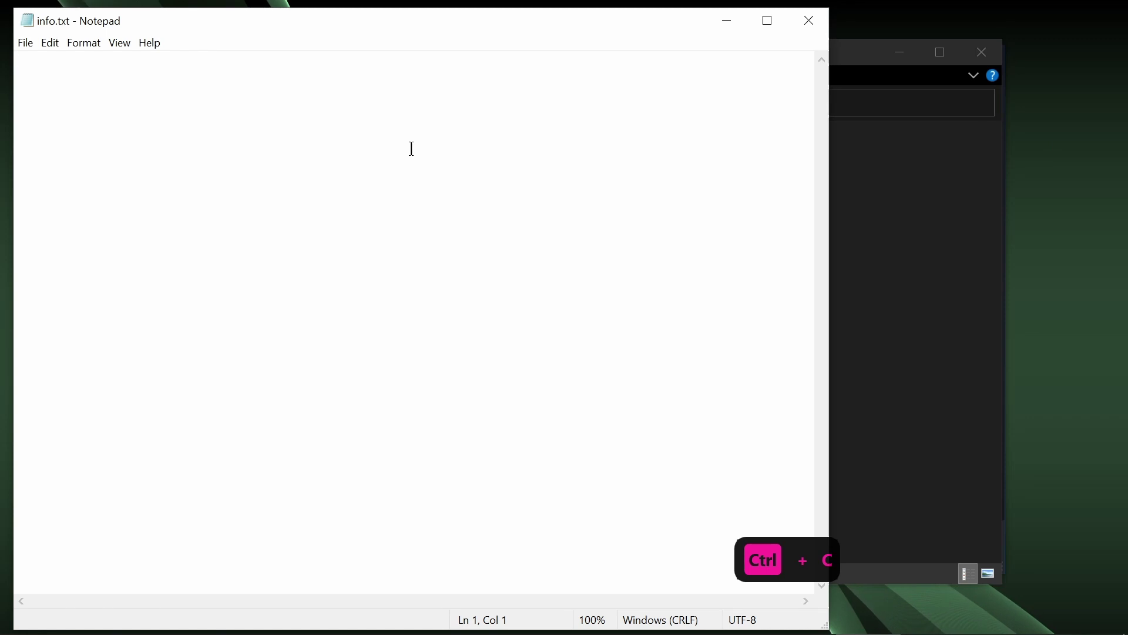
Step: Paste the VDF text with "ui_version" "3", save it, and rename the file to info.vdf
text("thelegendknife" { 	"ui_version"	"3" })
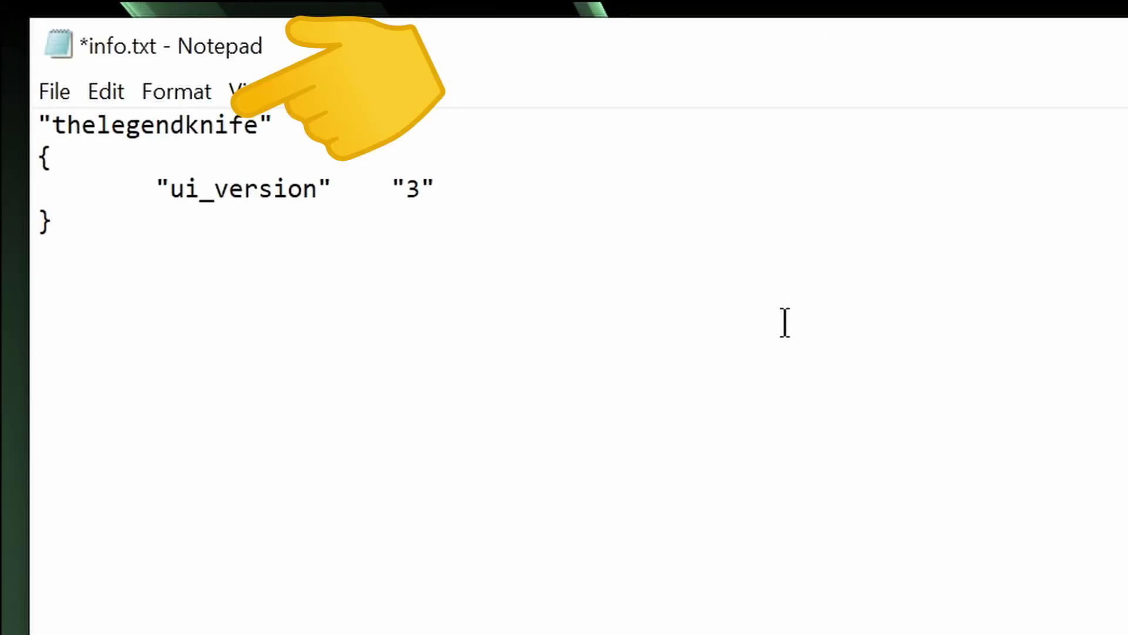
key(ctrl+s)
click(808, 18)
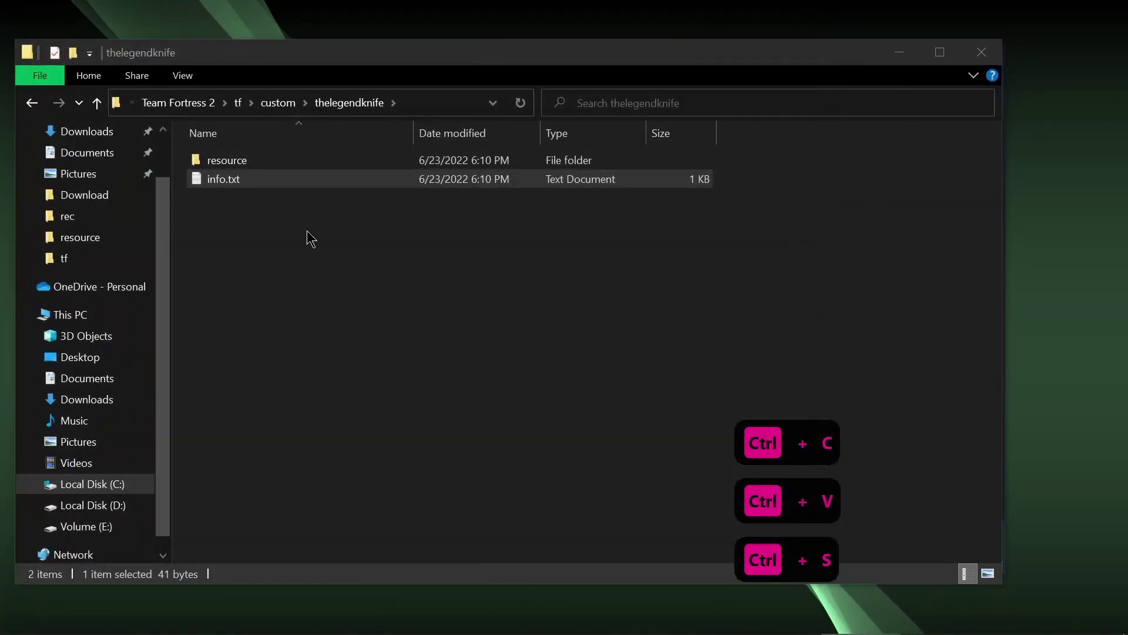
right_click(253, 182)
click(167, 540)
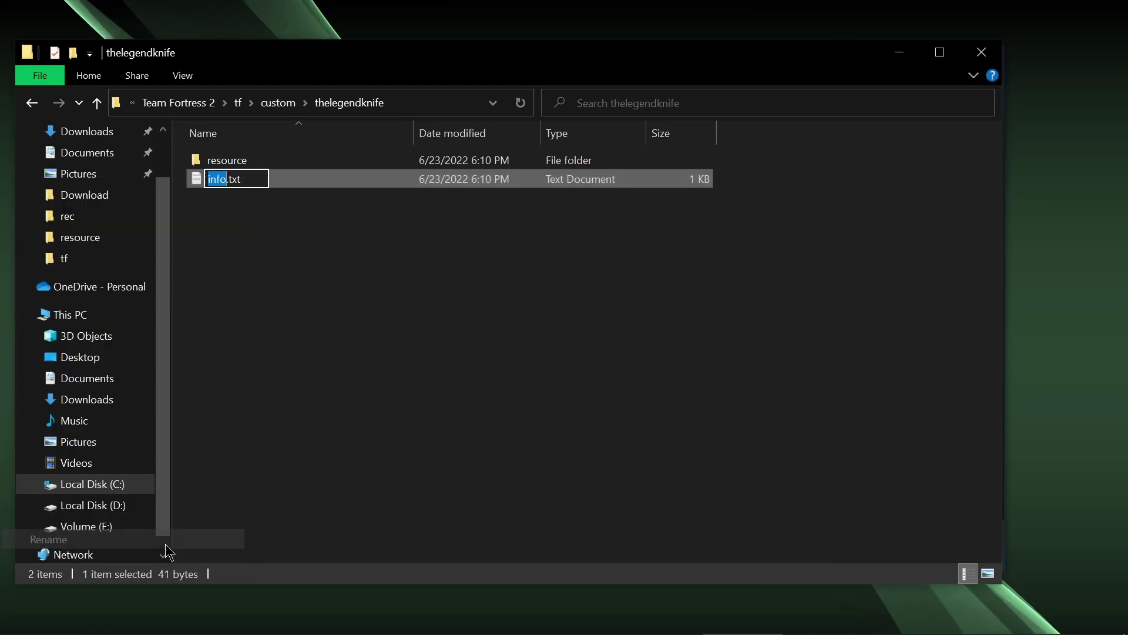
key(Right)
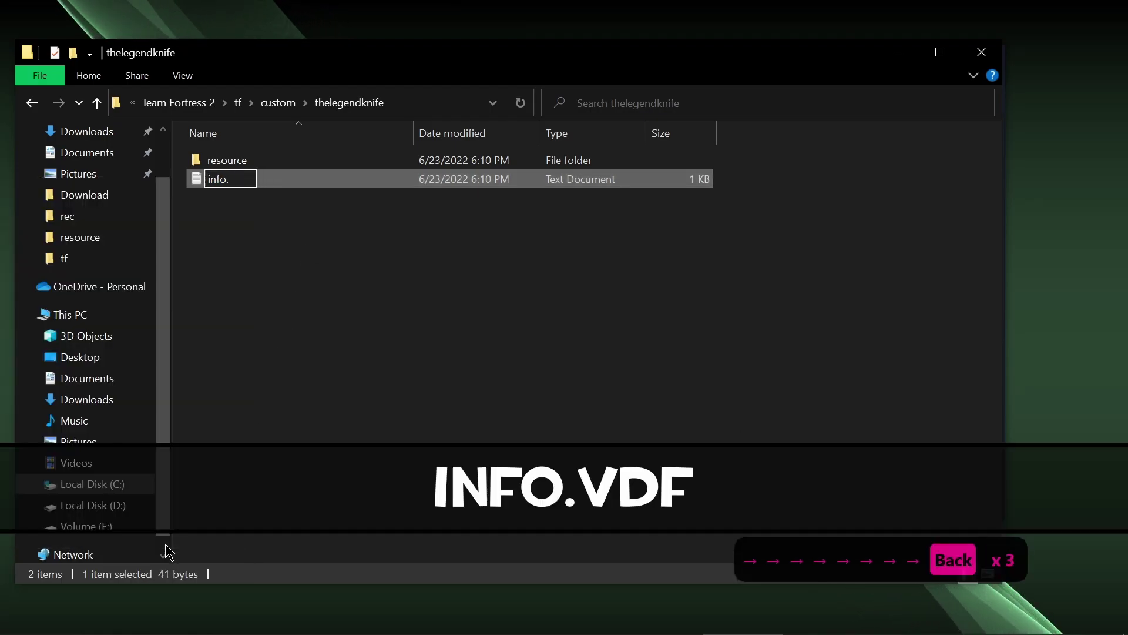
text(vdf)
key(Return)
key(Return)
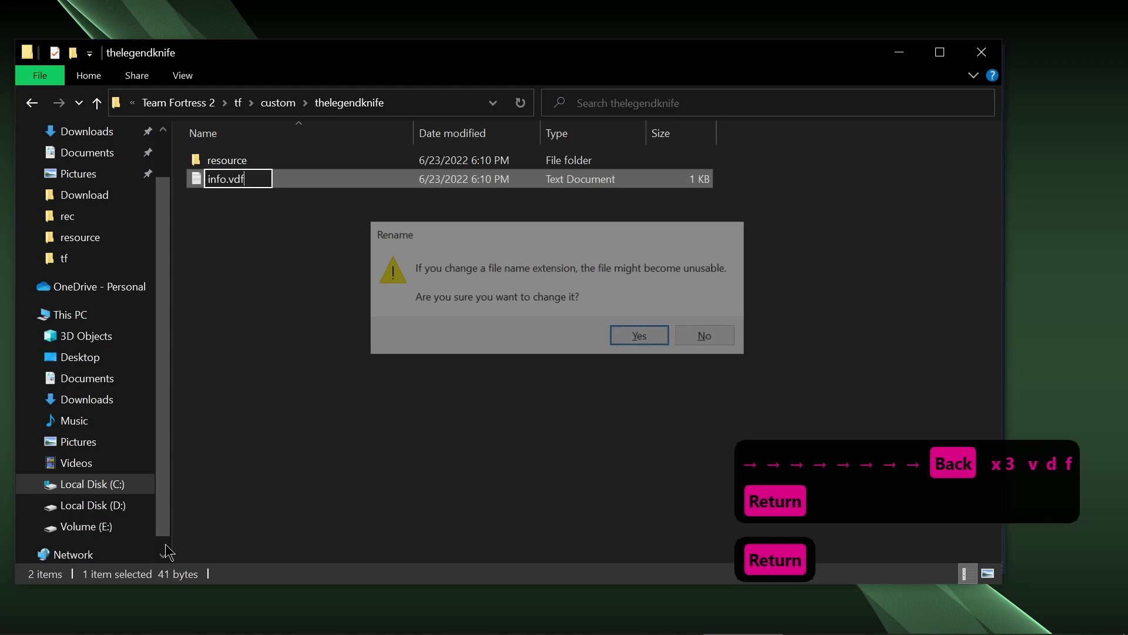
Step: Open resource and add a new folder named font beside ui and clientscheme.res
double_click(249, 160)
right_click(242, 209)
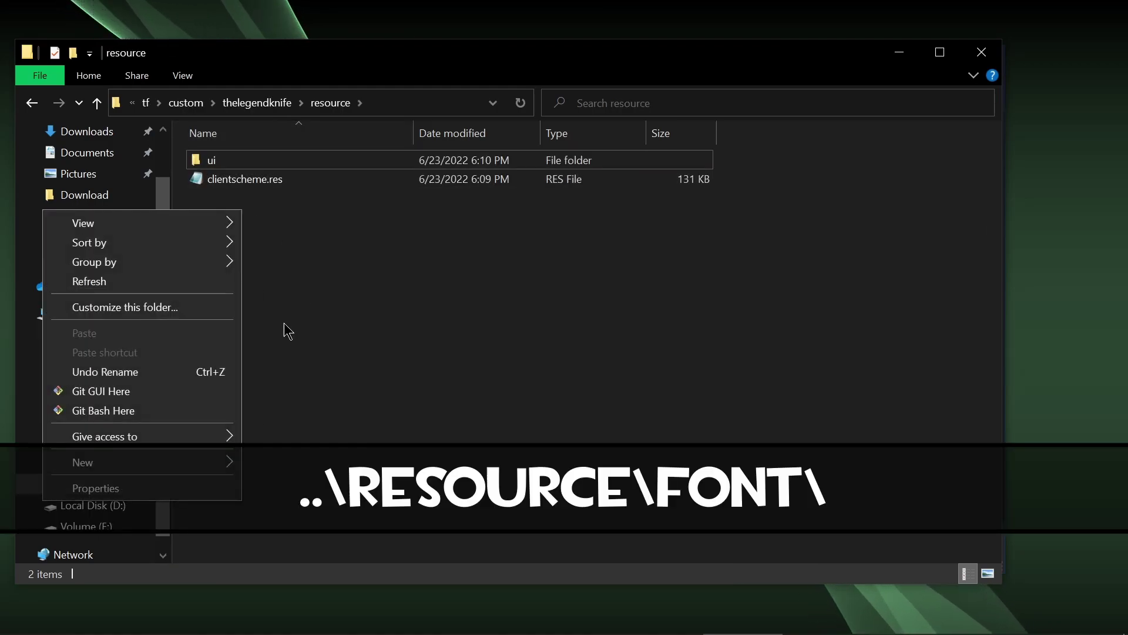
mouse_move(220, 463)
click(290, 223)
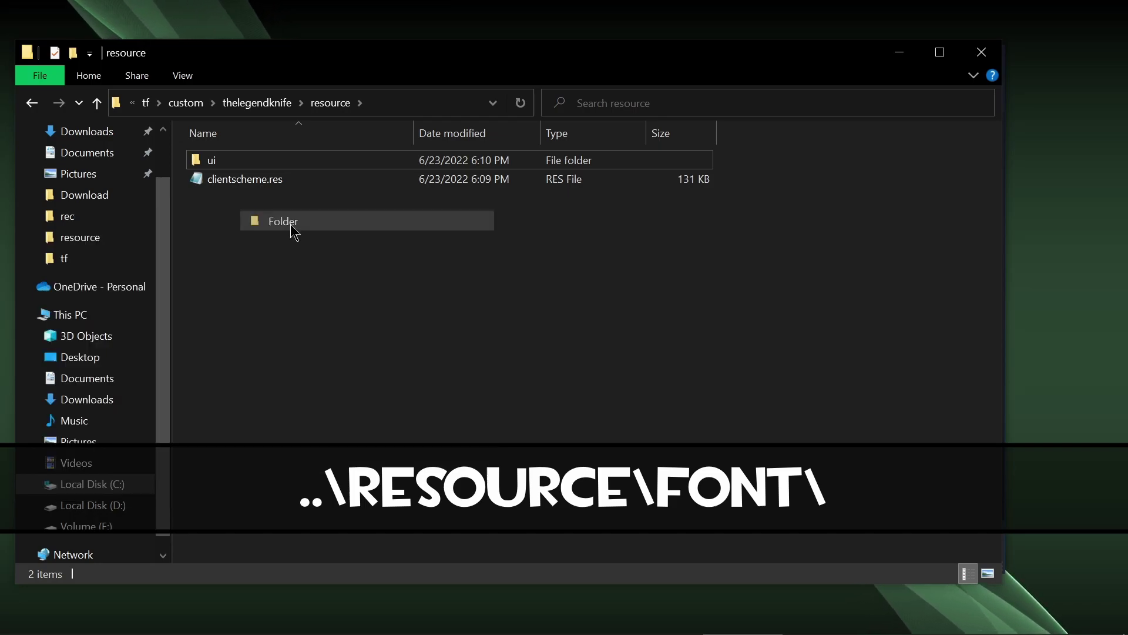
text(font)
key(Return)
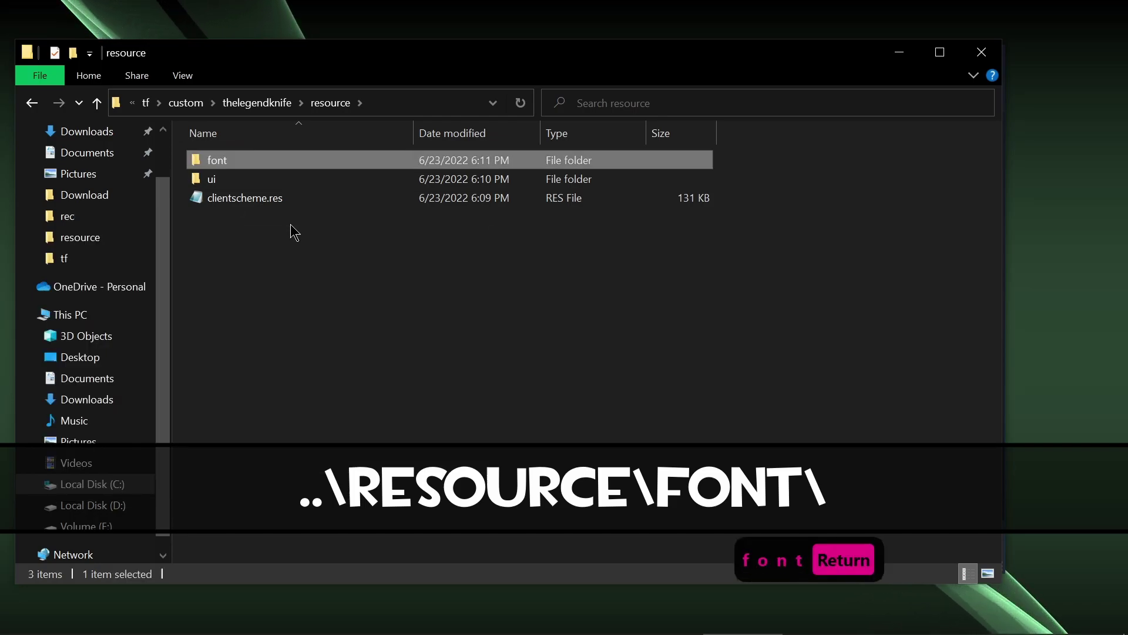
drag(259, 259, 411, 349)
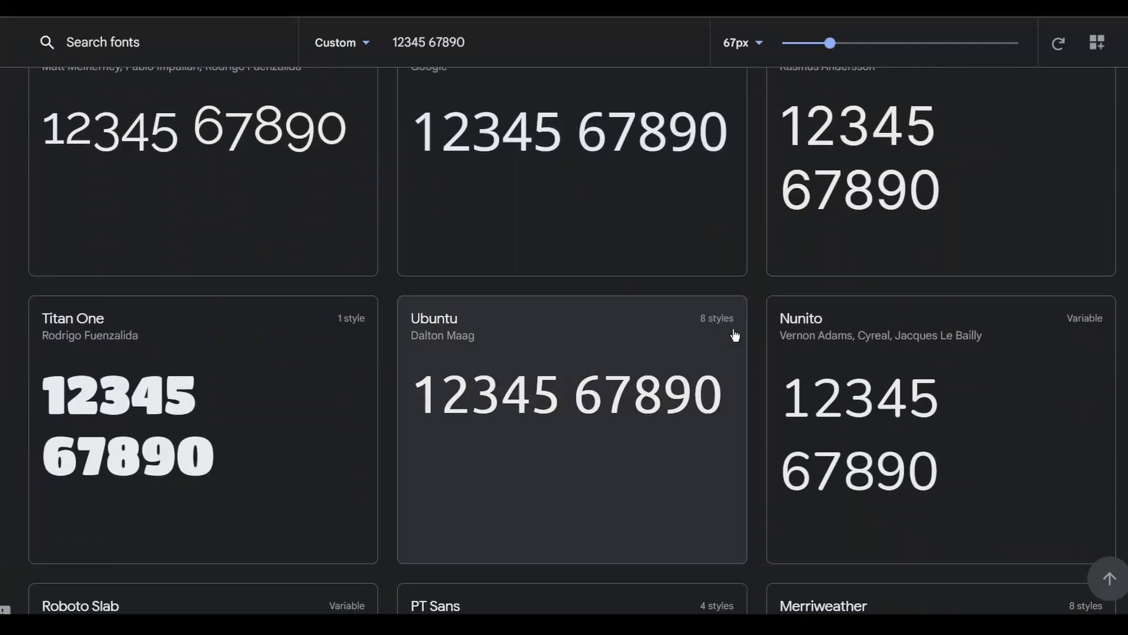
scroll(732, 335, down, 5)
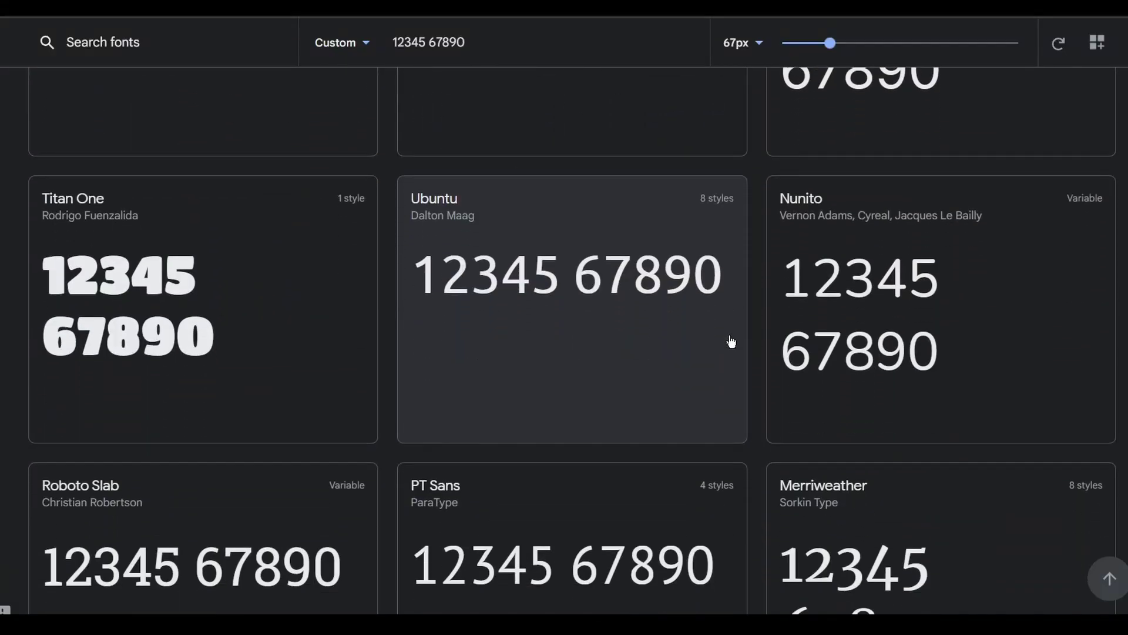
scroll(760, 337, down, 15)
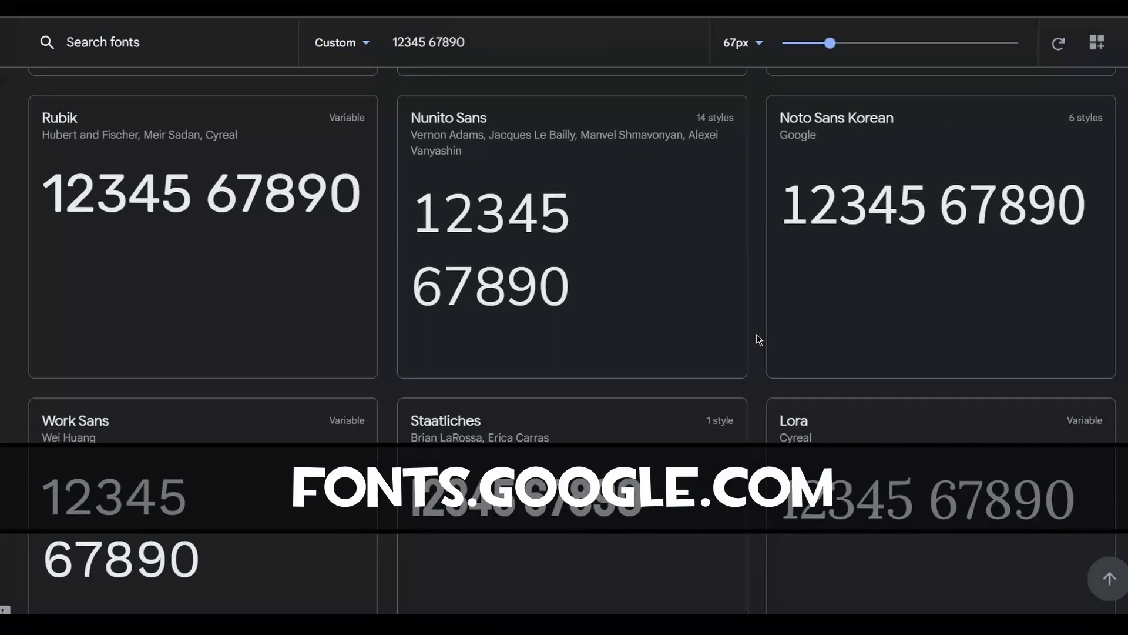
scroll(760, 339, down, 19)
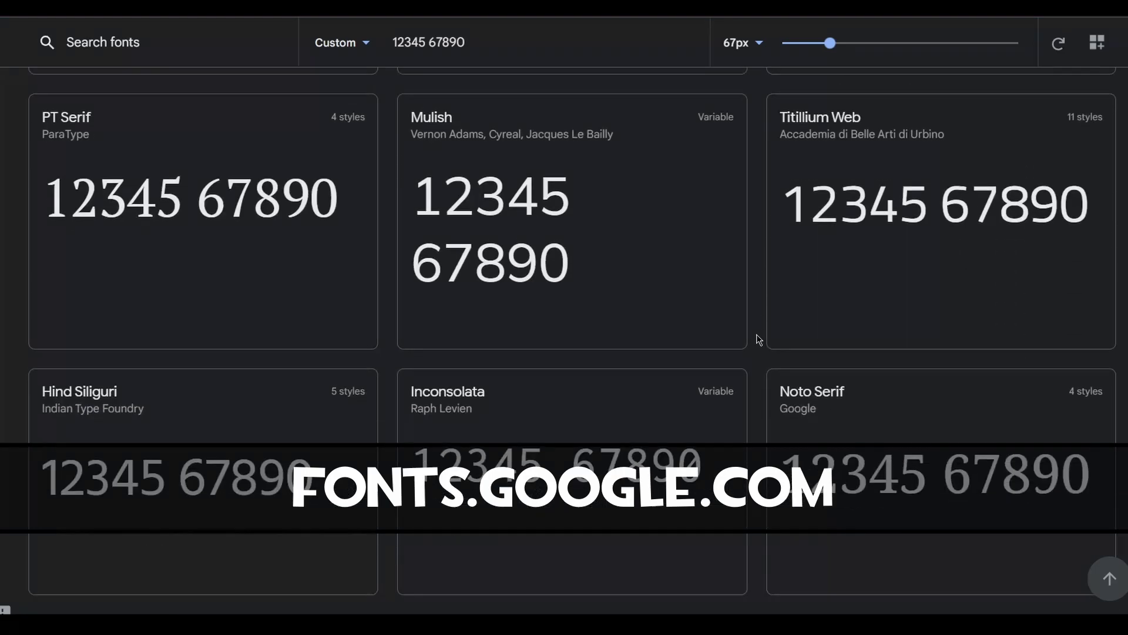
scroll(759, 339, down, 1)
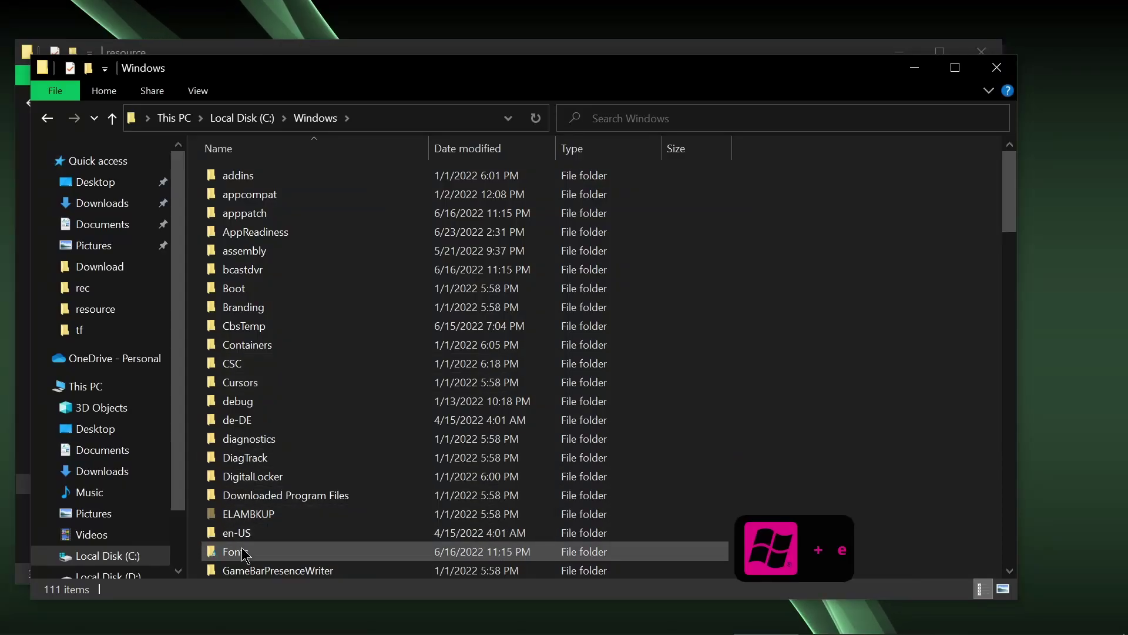
Step: Open the Windows Fonts folder and preview the Algerian and Bauhaus 93 fonts
double_click(250, 552)
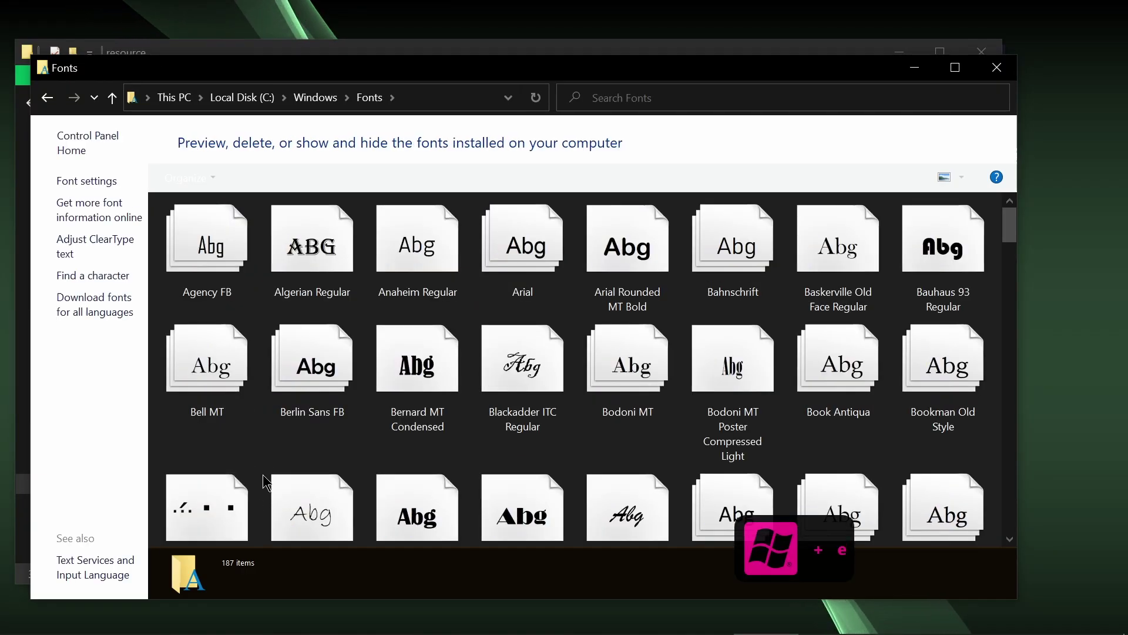
click(312, 269)
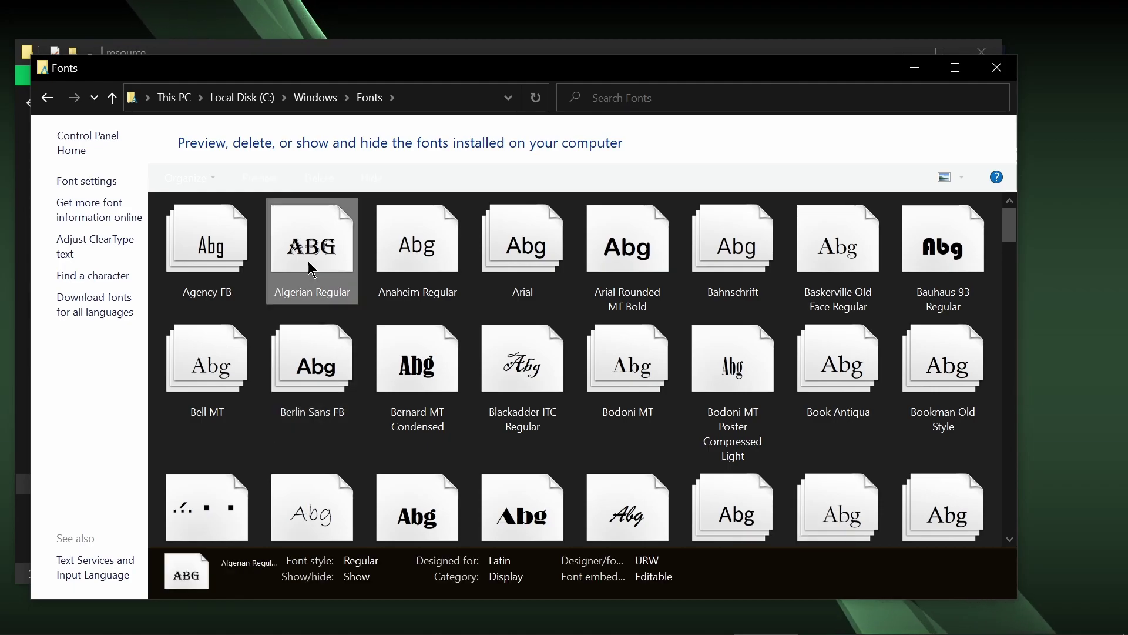
double_click(318, 269)
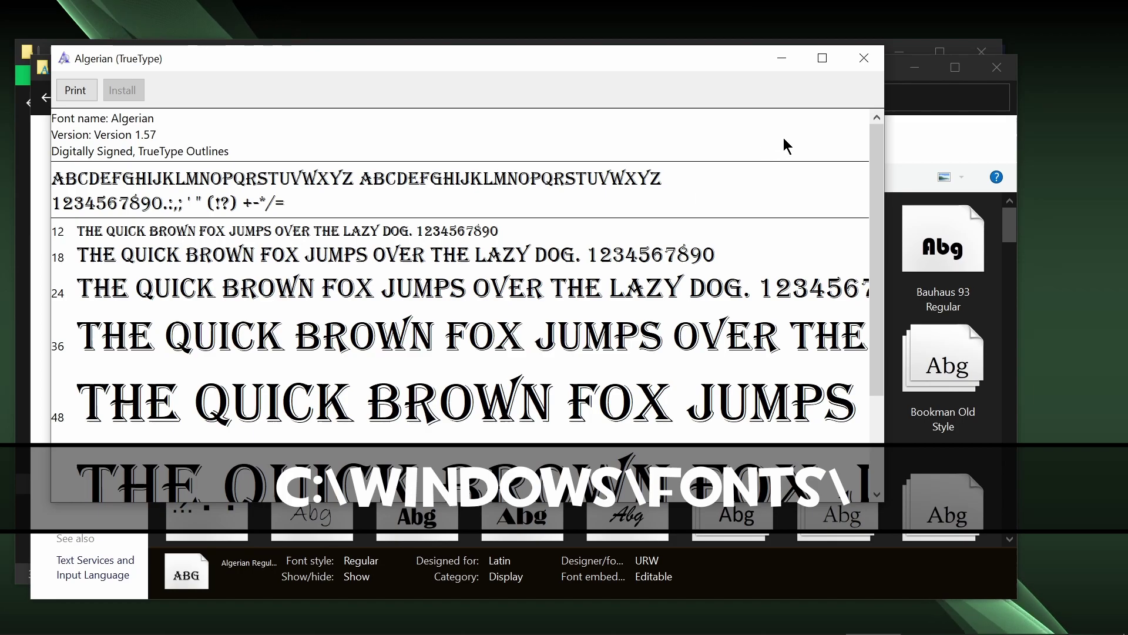
click(864, 58)
double_click(943, 244)
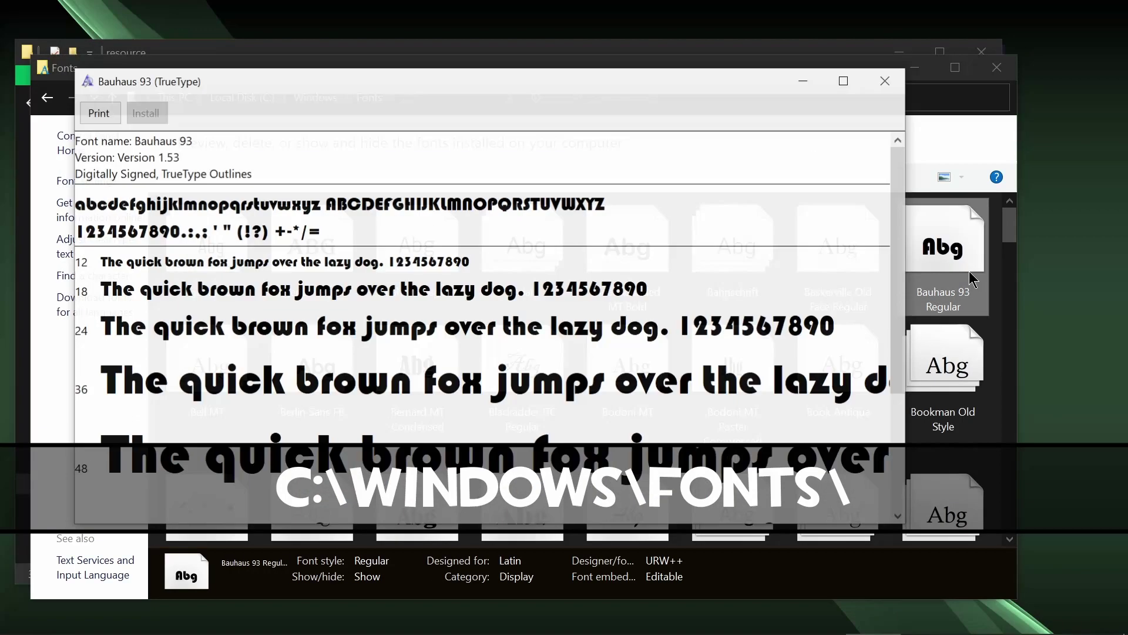
key(alt+F4)
Step: Copy the Algerian font file and paste ALGER.TTF into resource\font
click(339, 257)
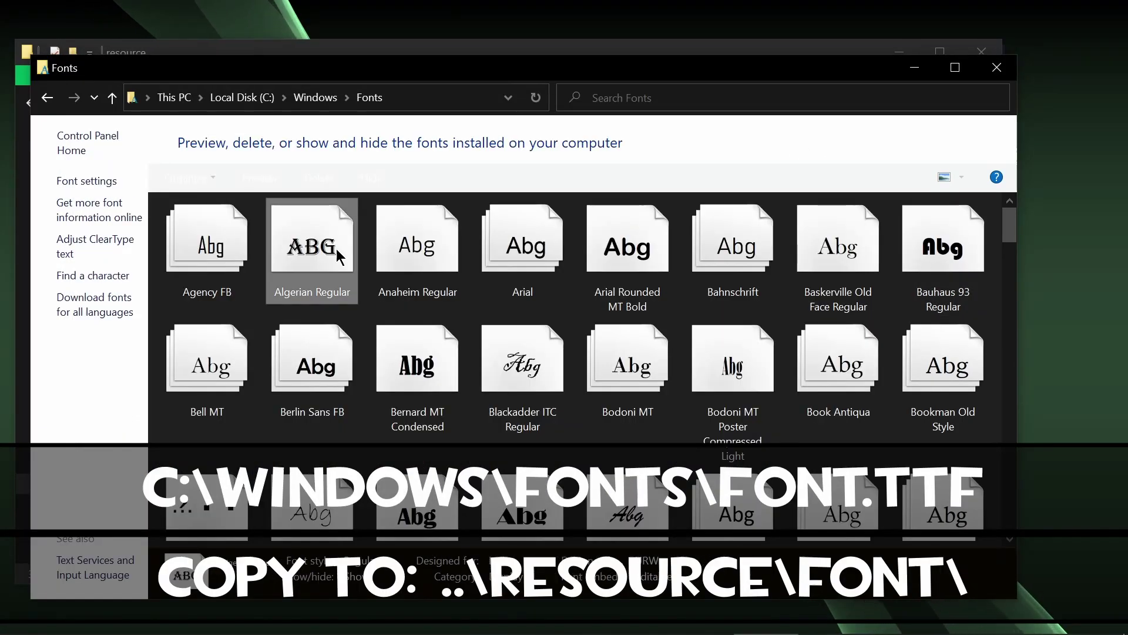
click(996, 67)
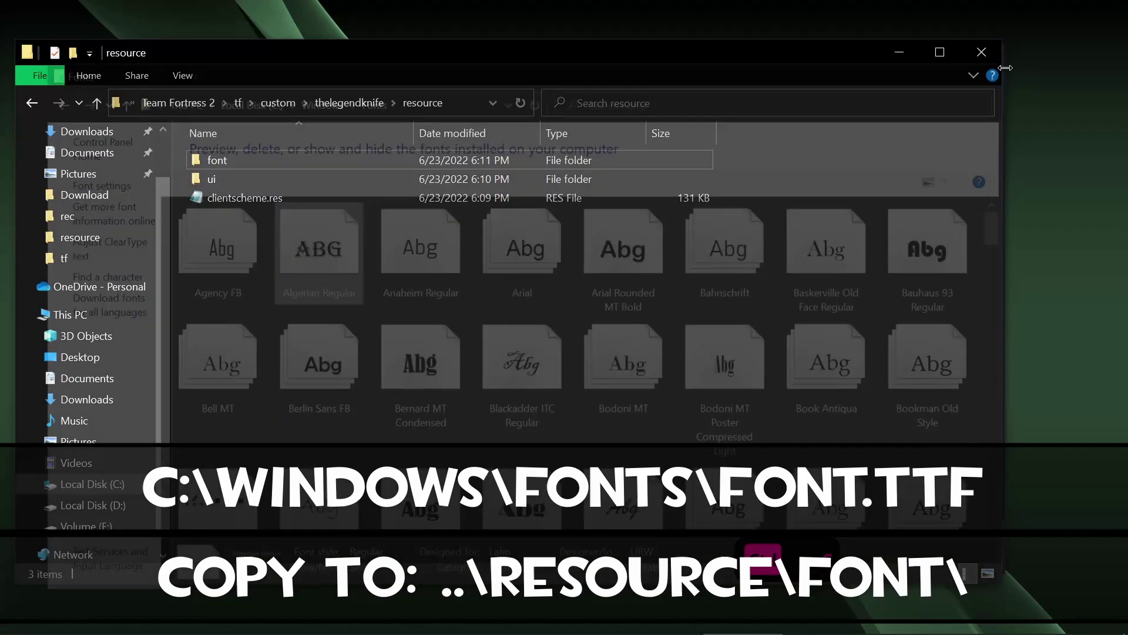
double_click(233, 165)
key(ctrl+v)
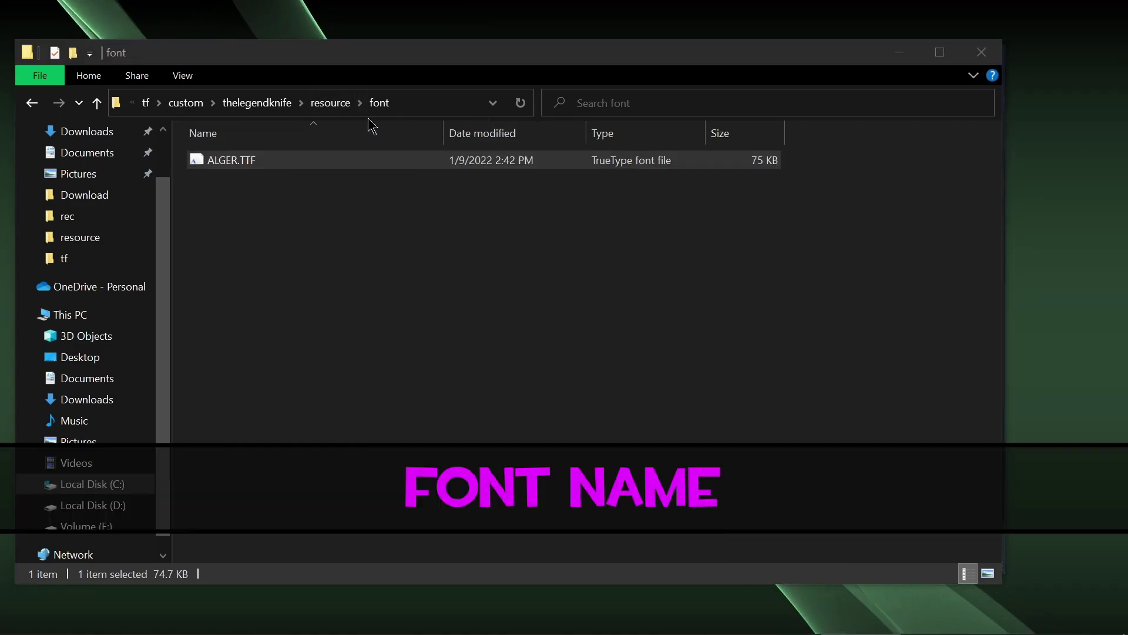
Step: Copy the name ALGER, install the Algerian font from ALGER.TTF, and return to the resource folder
click(232, 158)
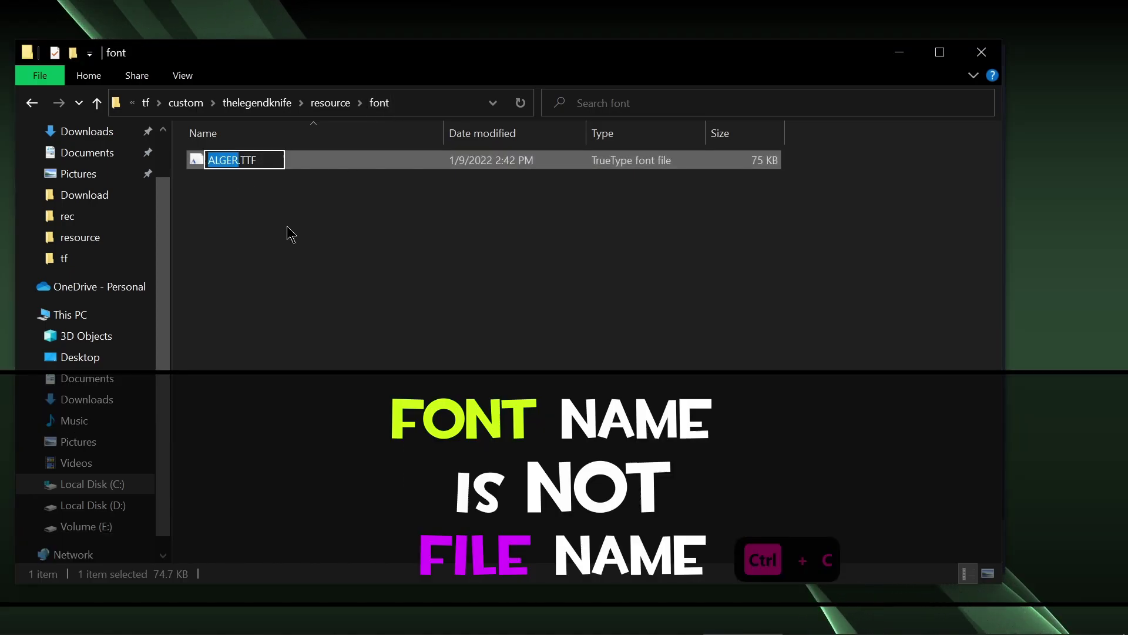
double_click(282, 164)
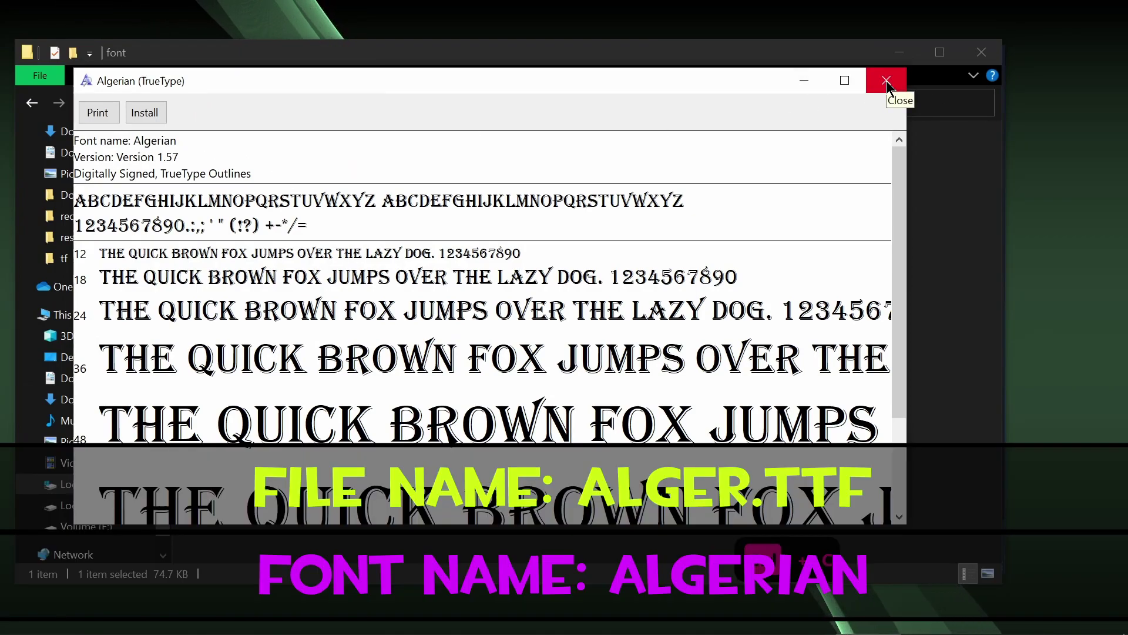
click(142, 117)
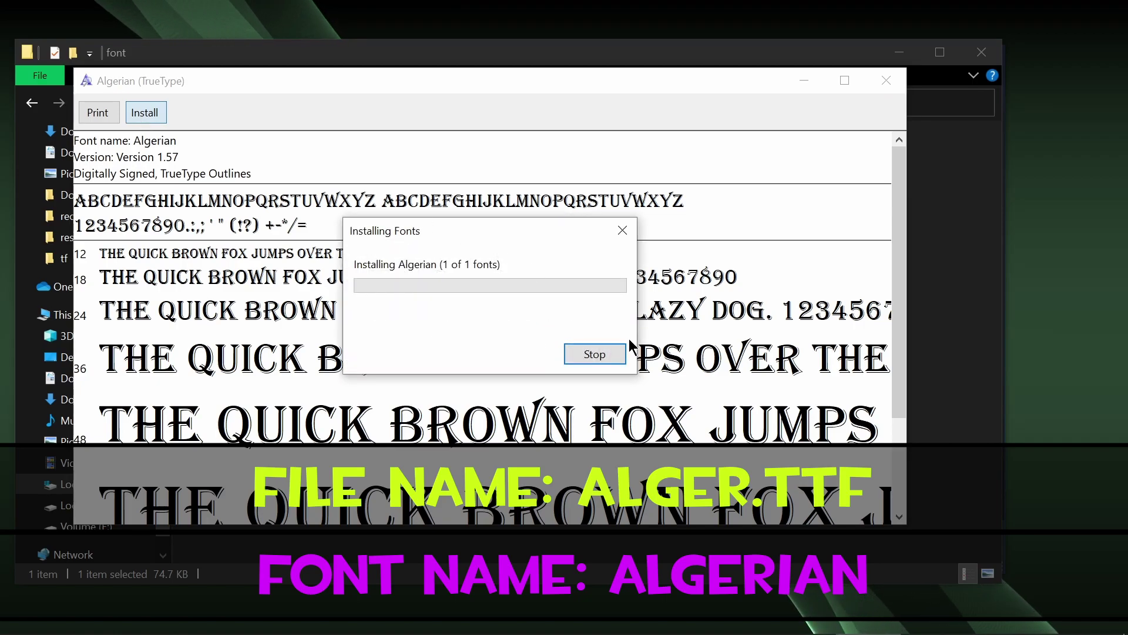
click(886, 80)
click(330, 103)
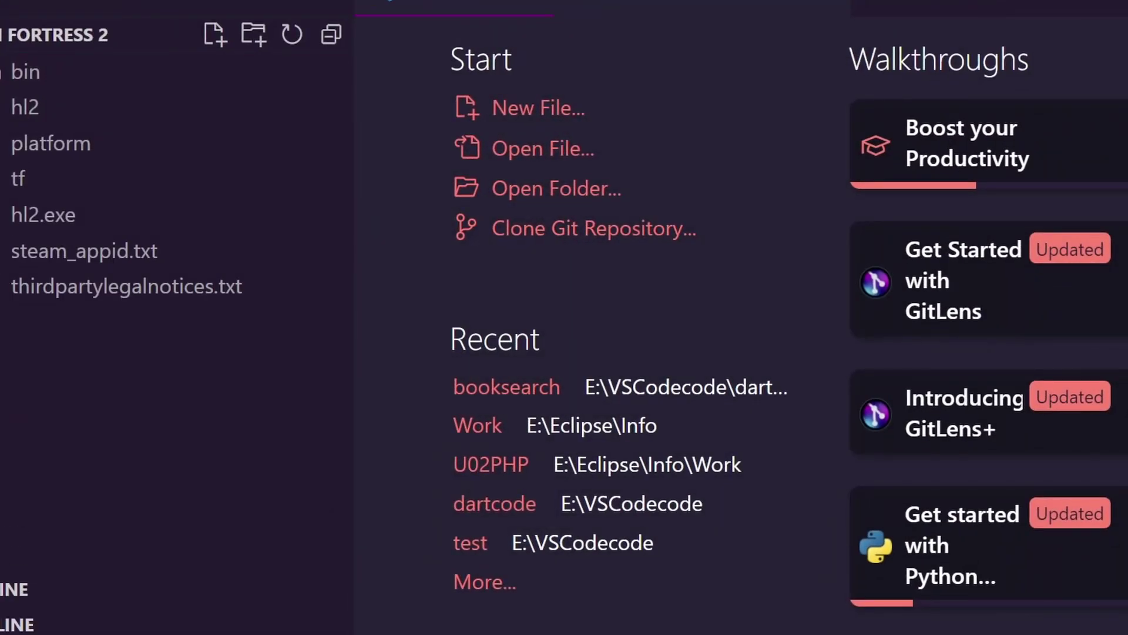
Step: Expand tf > custom > thelegendknife > resource, plus its sound, ui and font subfolders
click(5, 178)
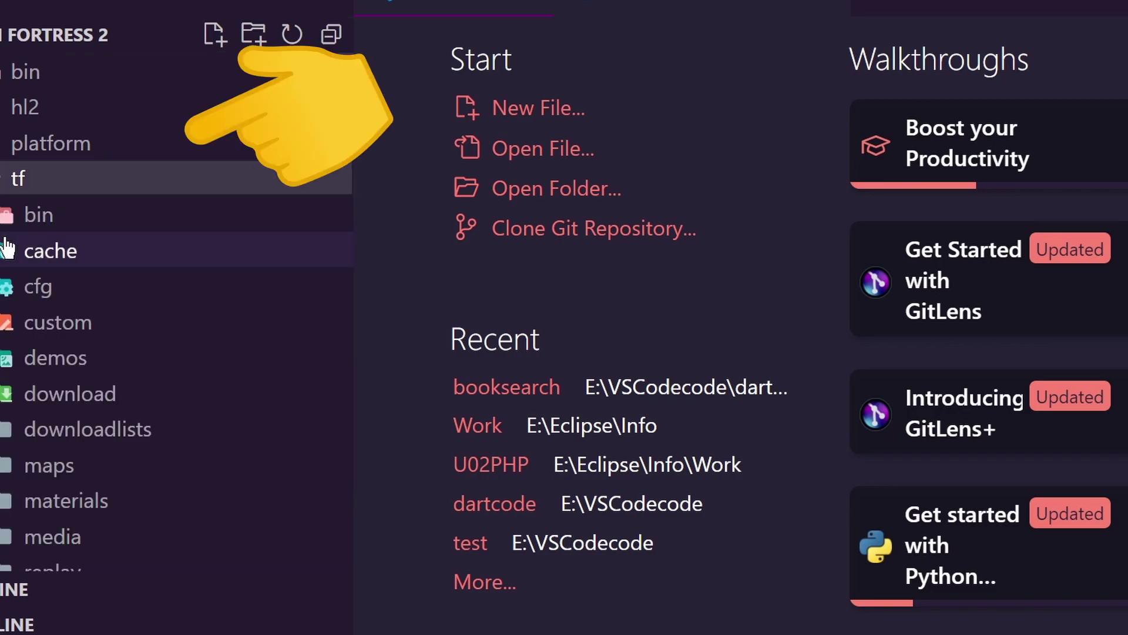
click(7, 200)
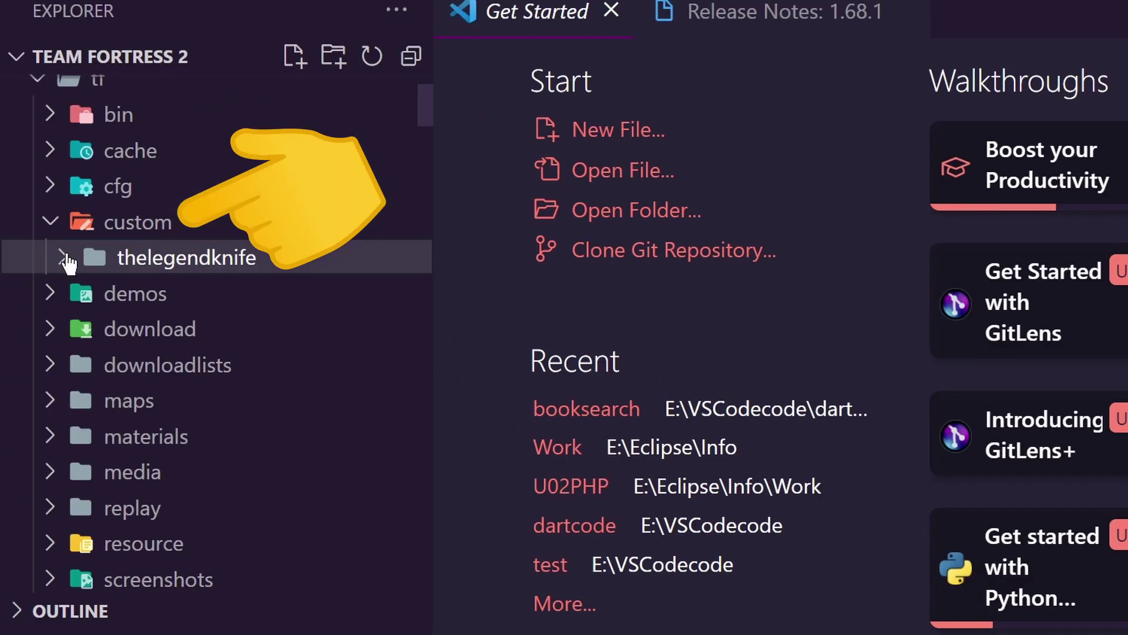
click(68, 260)
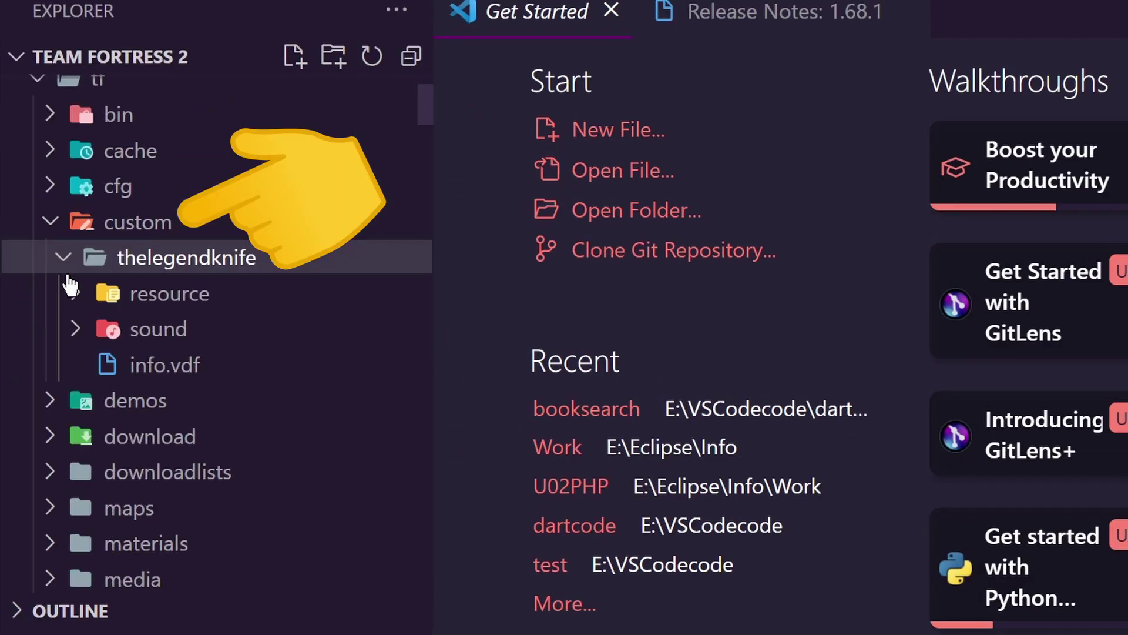
click(74, 294)
click(76, 436)
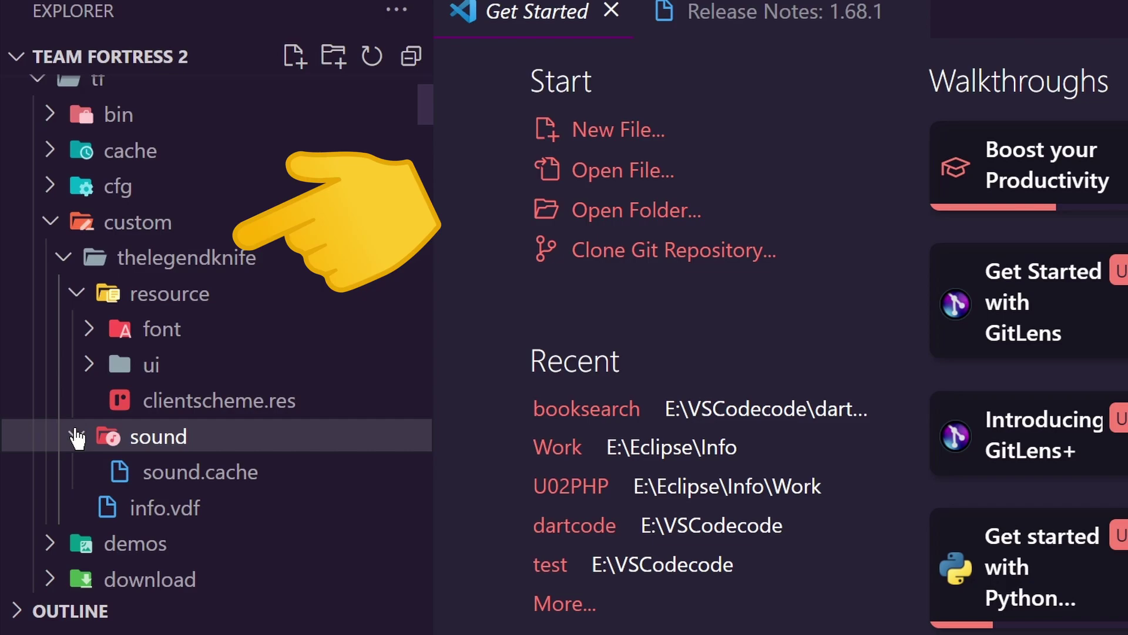
click(89, 364)
click(90, 329)
scroll(193, 404, down, 3)
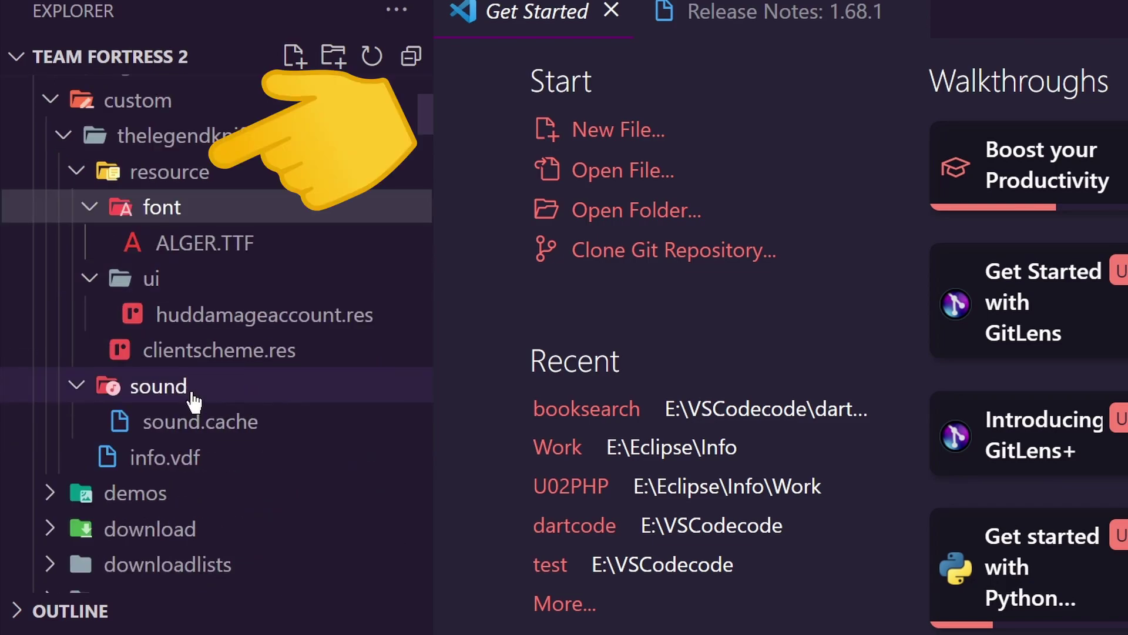
scroll(194, 402, up, 1)
Step: View ALGER.TTF, huddamageaccount.res, clientscheme.res, sound.cache and info.vdf in turn
click(251, 317)
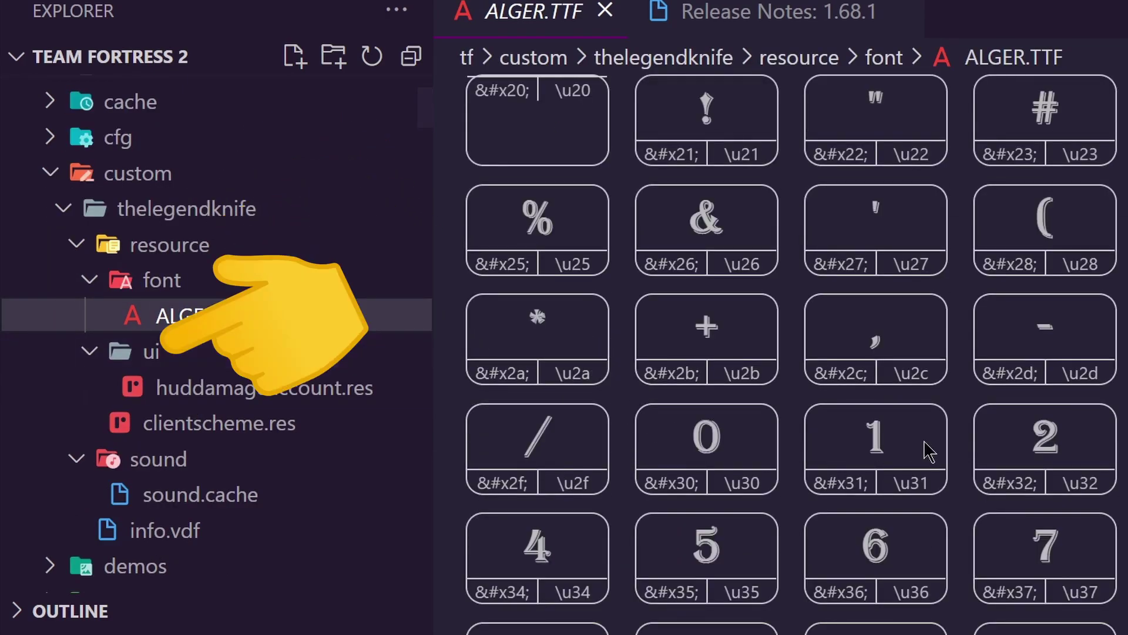
click(201, 389)
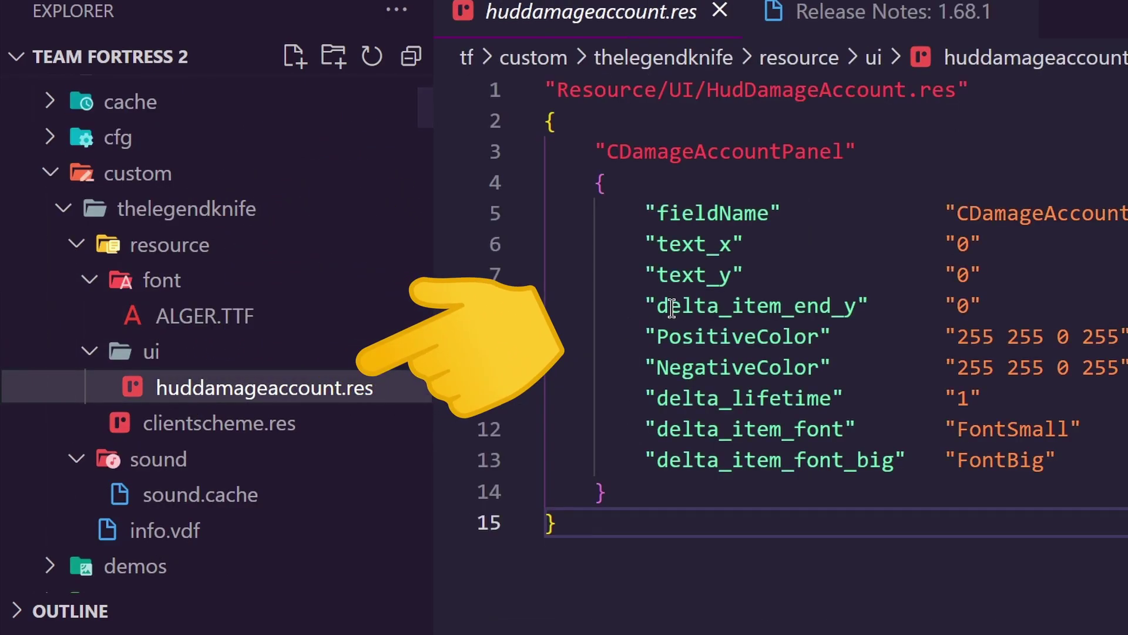
click(272, 423)
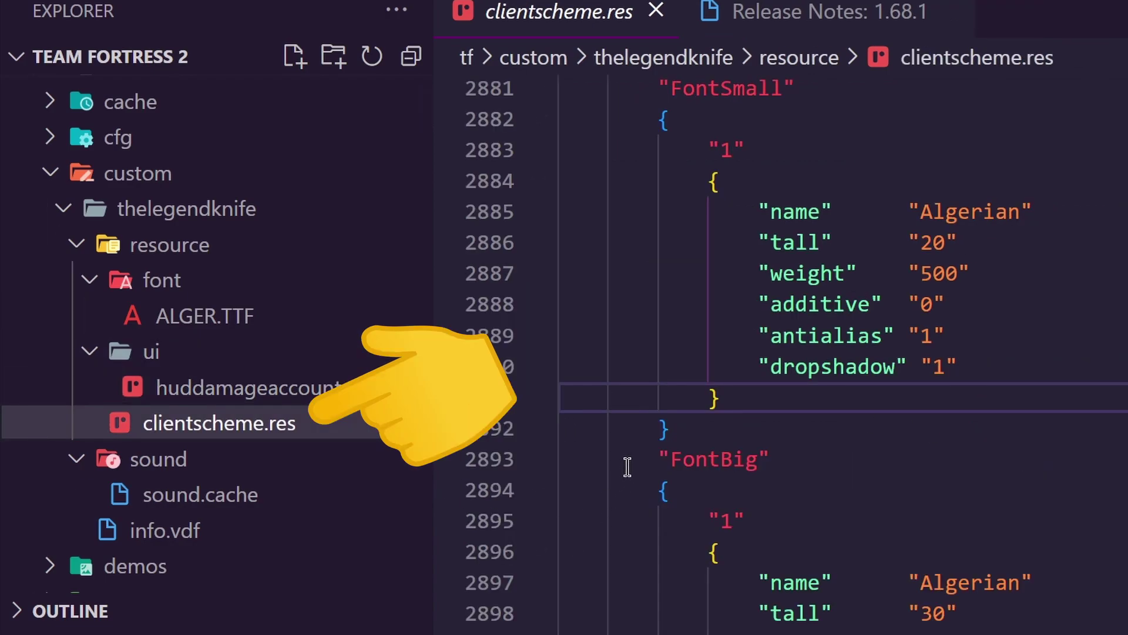
scroll(627, 467, down, 2)
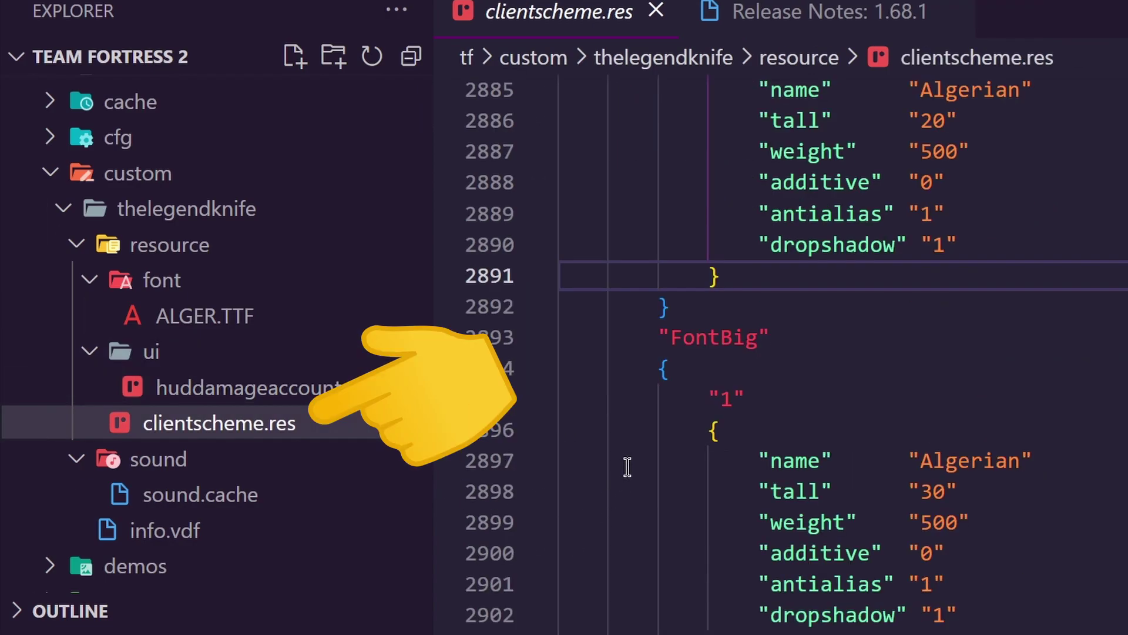
click(202, 493)
click(176, 538)
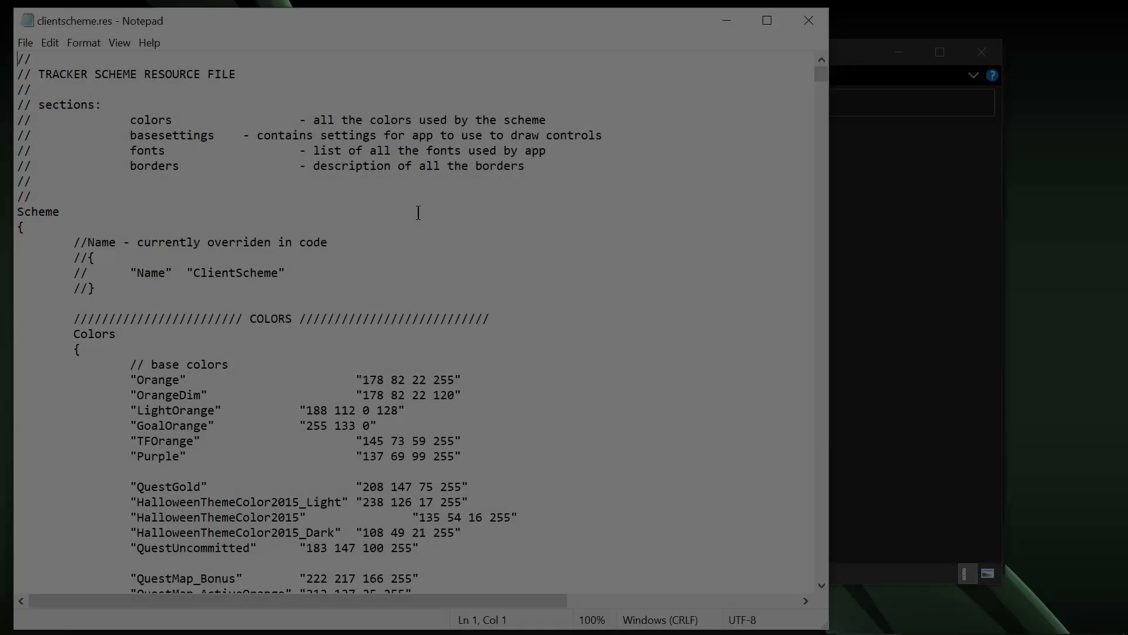
Step: Open clientscheme.res in Notepad and copy custom font block "3" under CUSTOM FONT FILES
drag(824, 76, 821, 587)
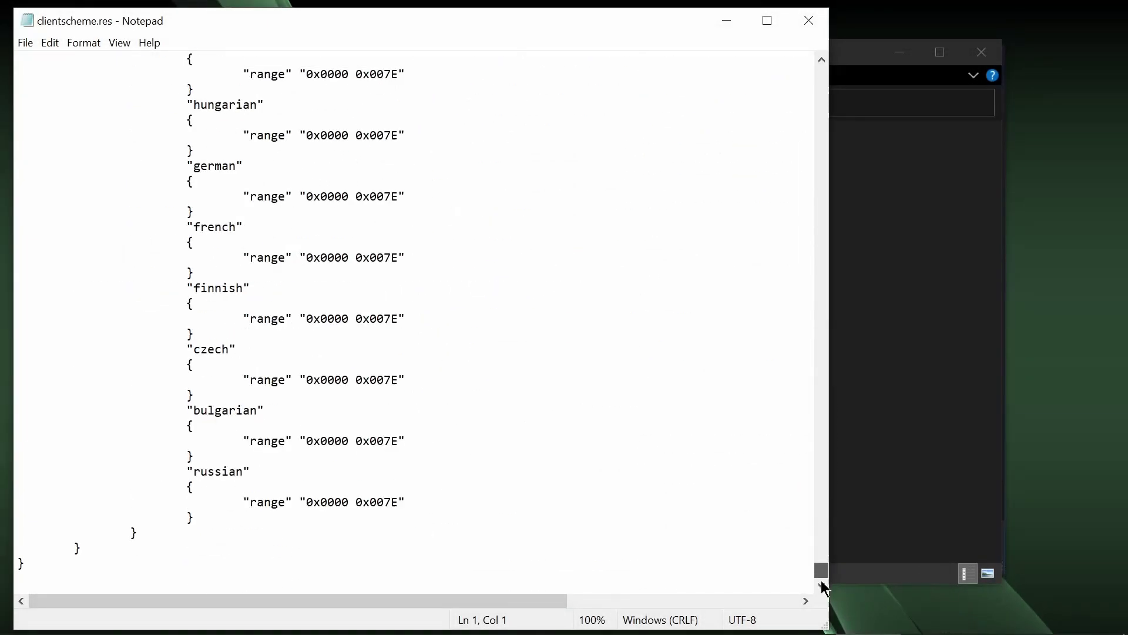
scroll(253, 486, up, 6)
scroll(253, 487, up, 20)
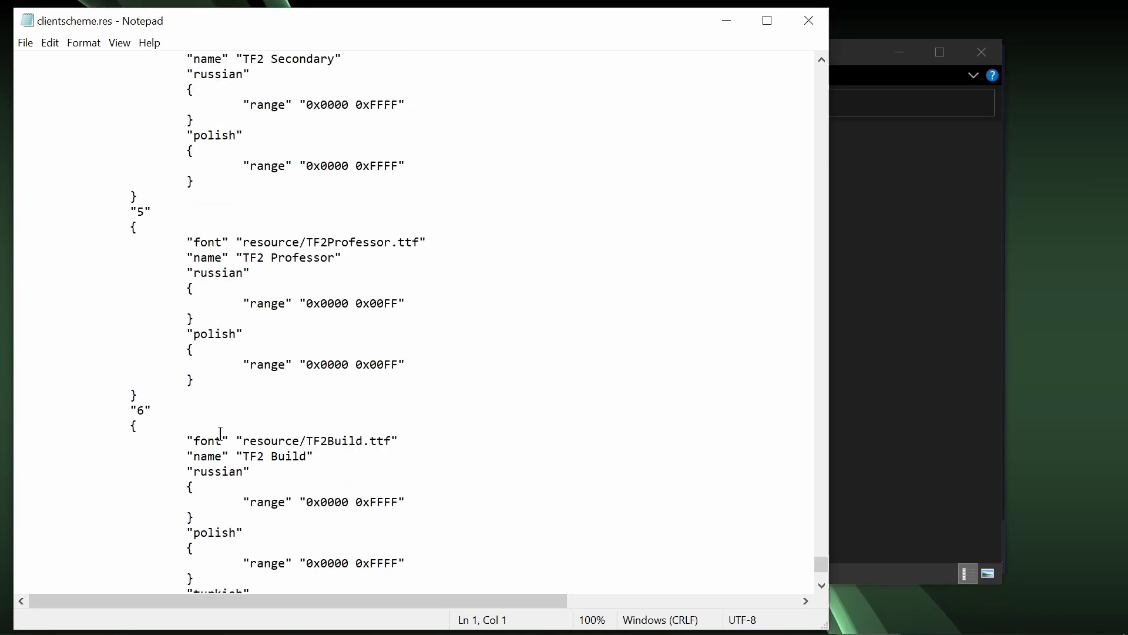
drag(250, 304, 376, 303)
click(370, 349)
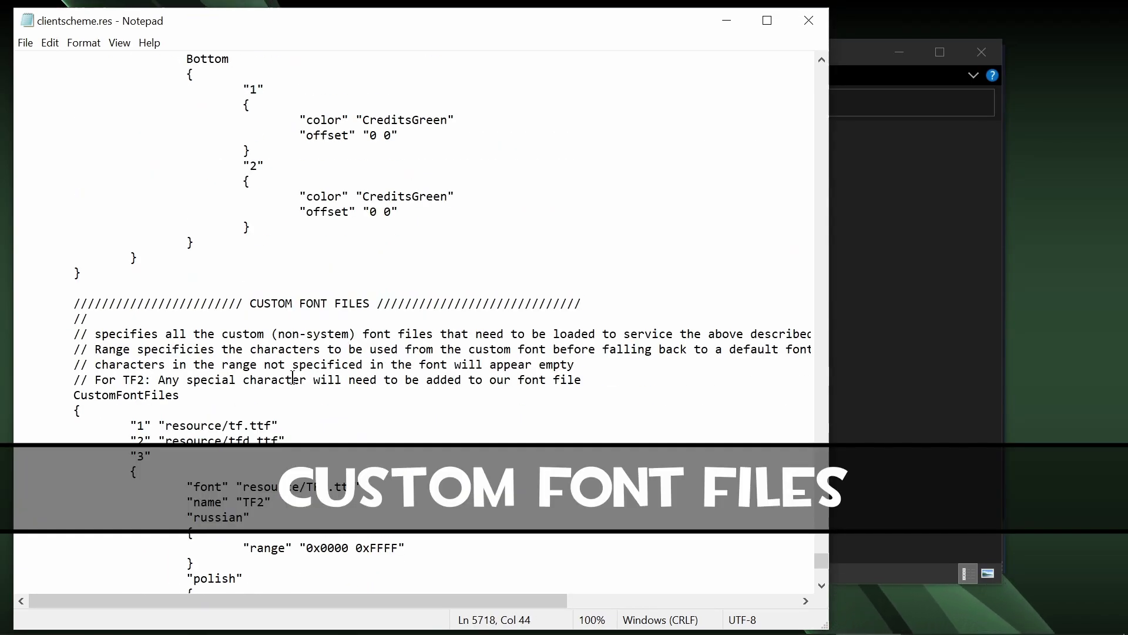
scroll(132, 286, down, 4)
drag(131, 272, 155, 450)
key(ctrl+c)
Step: Paste the "3" block after block "7" and delete its language range entries
scroll(155, 450, down, 20)
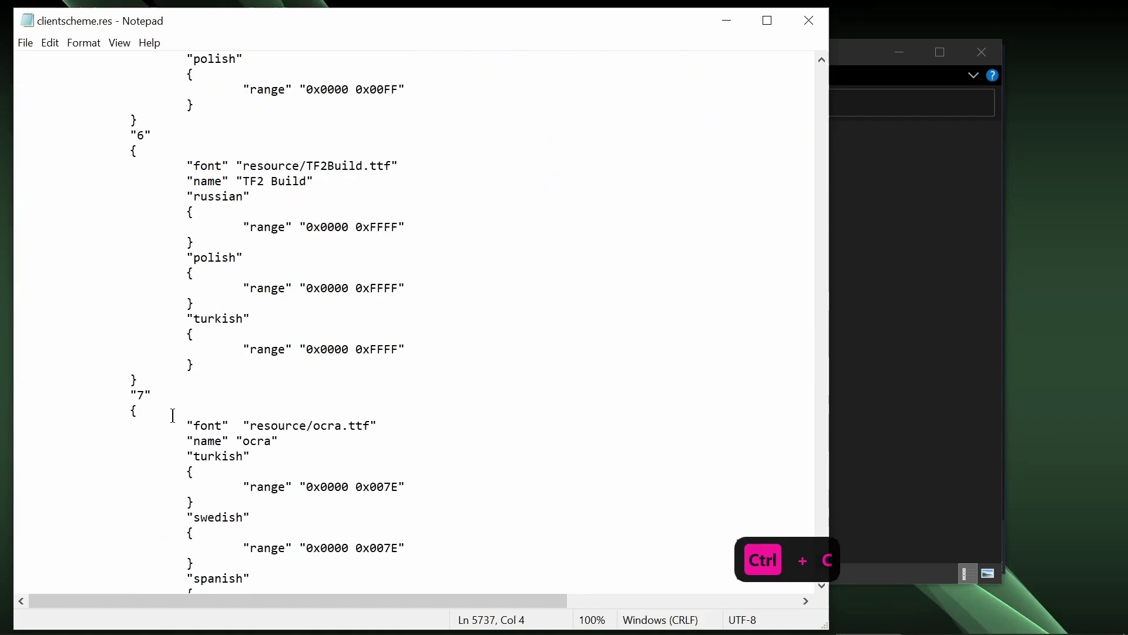
key(Return)
key(ctrl+v)
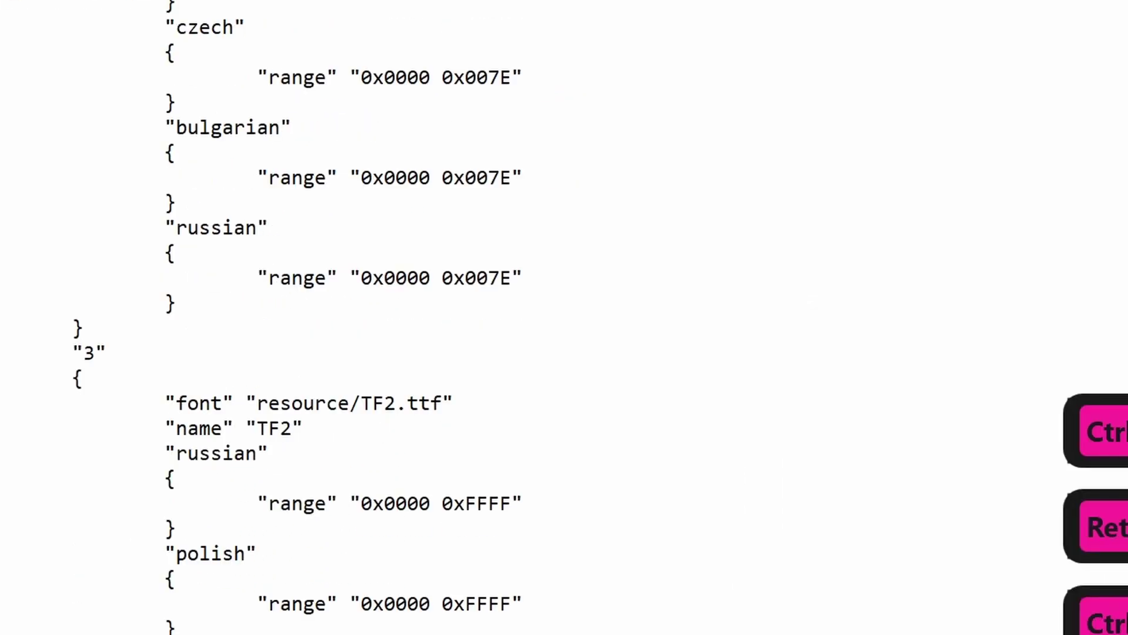
drag(198, 622, 308, 428)
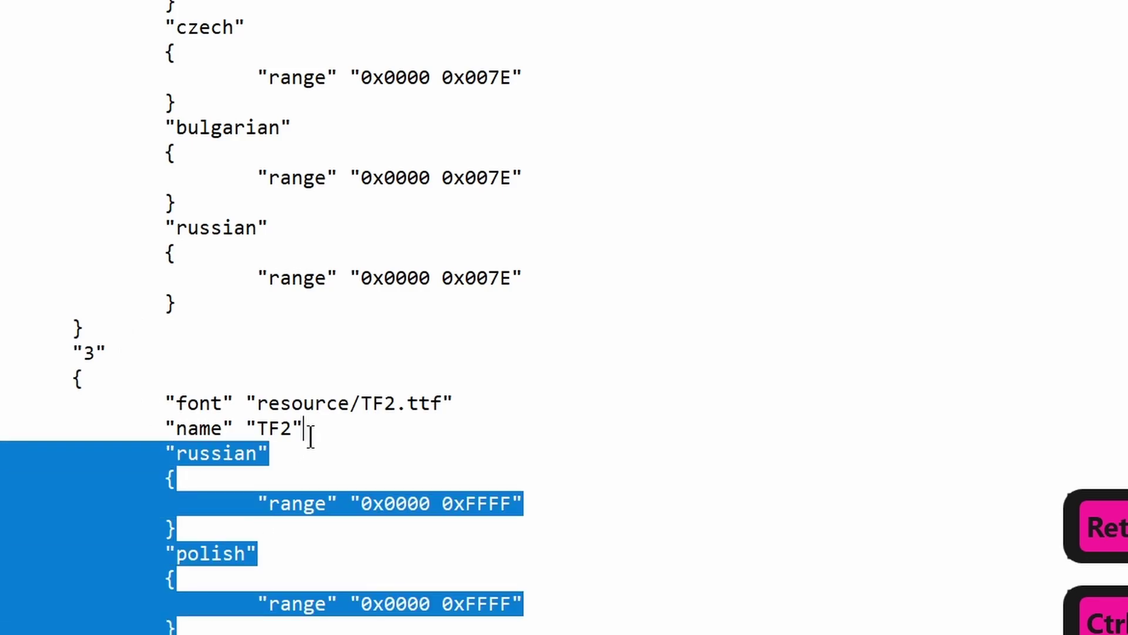
key(BackSpace)
scroll(89, 473, up, 15)
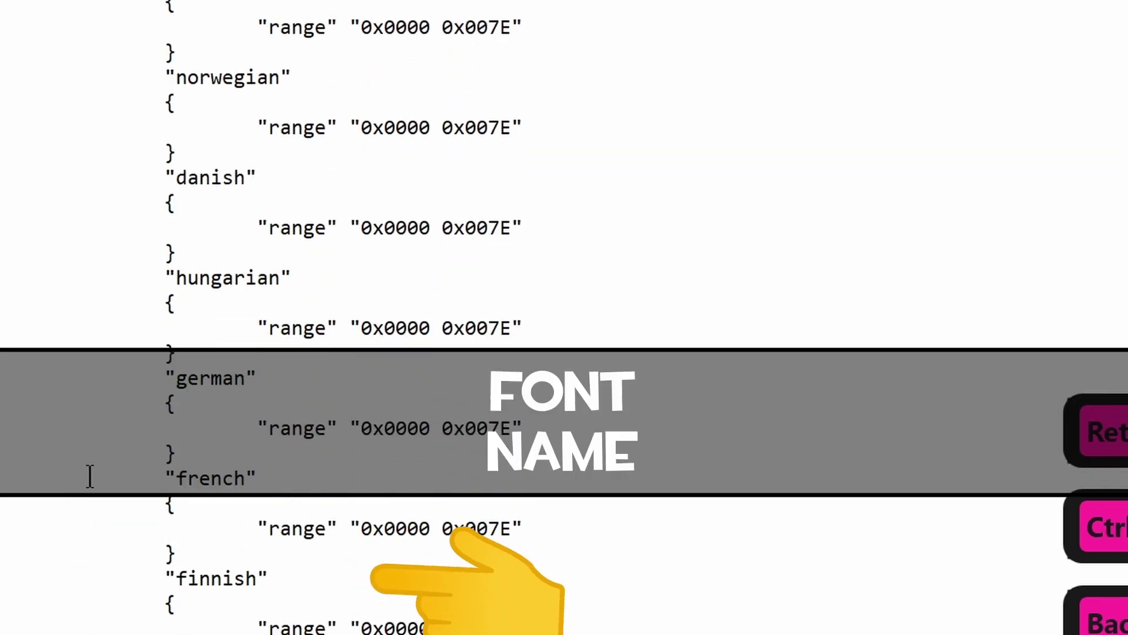
Step: Renumber the pasted font block from "3" to "8"
double_click(91, 64)
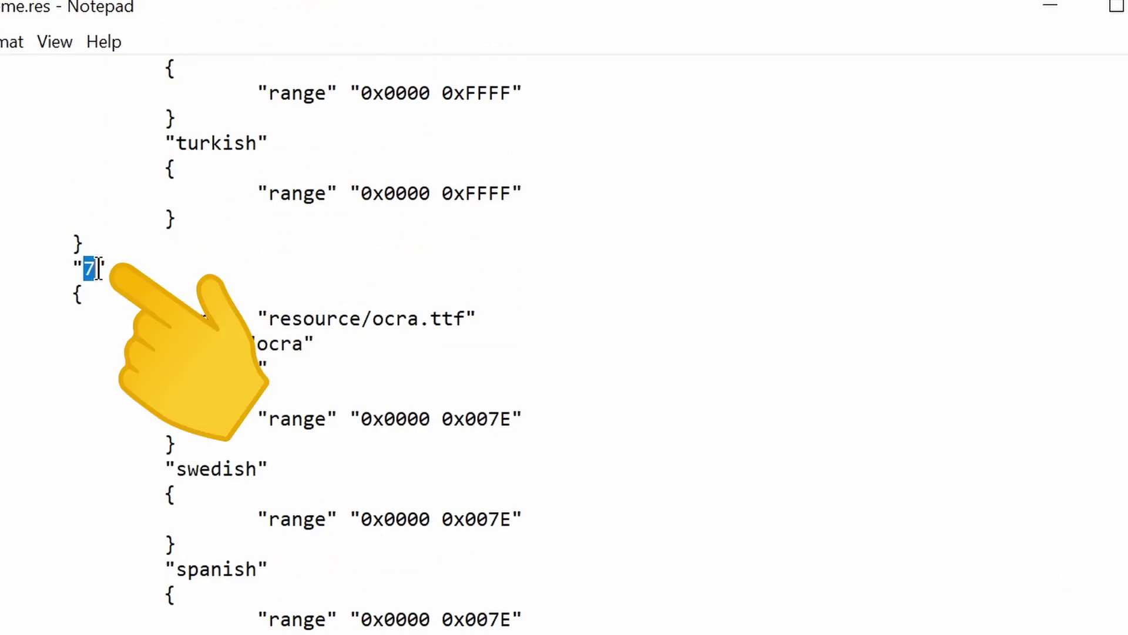
key(ctrl+v)
scroll(143, 206, down, 15)
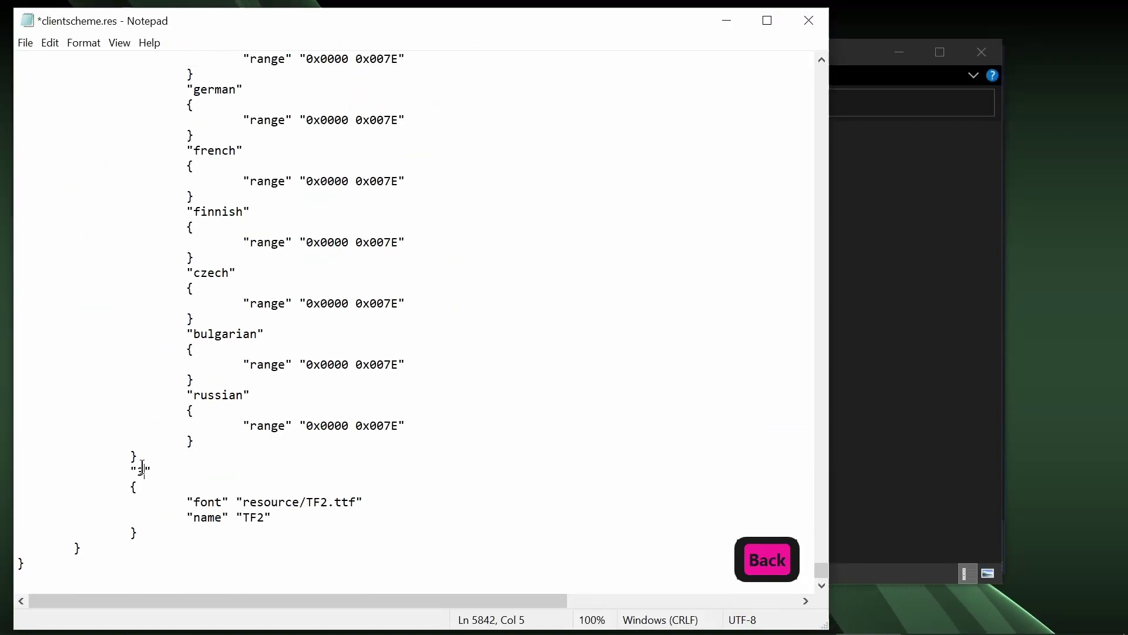
double_click(141, 470)
text(8)
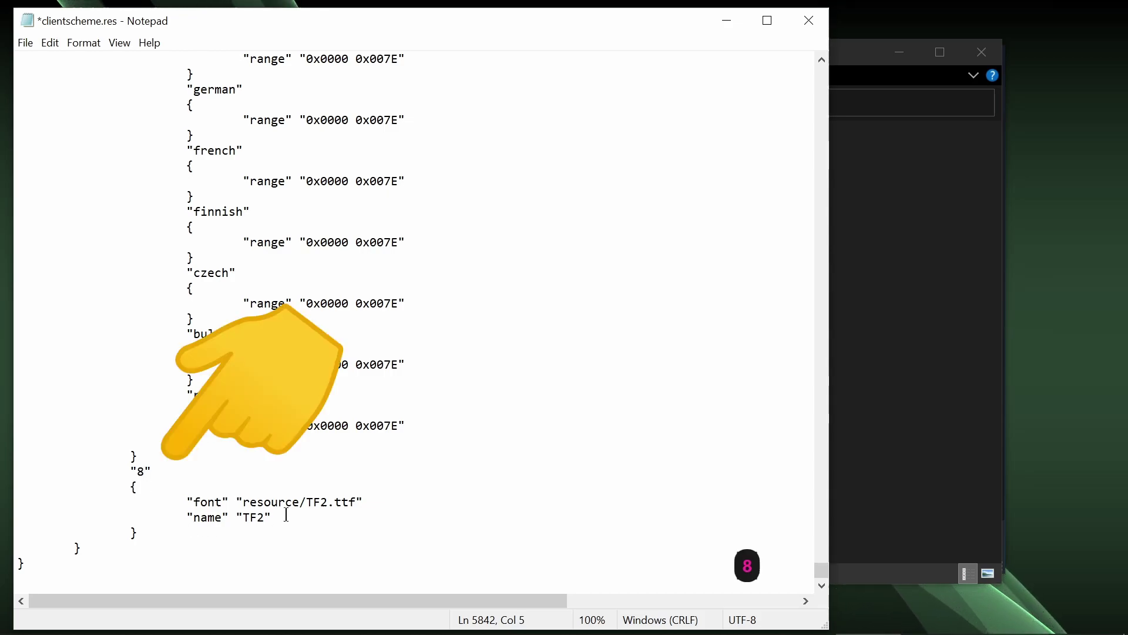
Step: Change the block's font path from TF2.ttf to resource/ALGER.TTF
drag(359, 500, 324, 501)
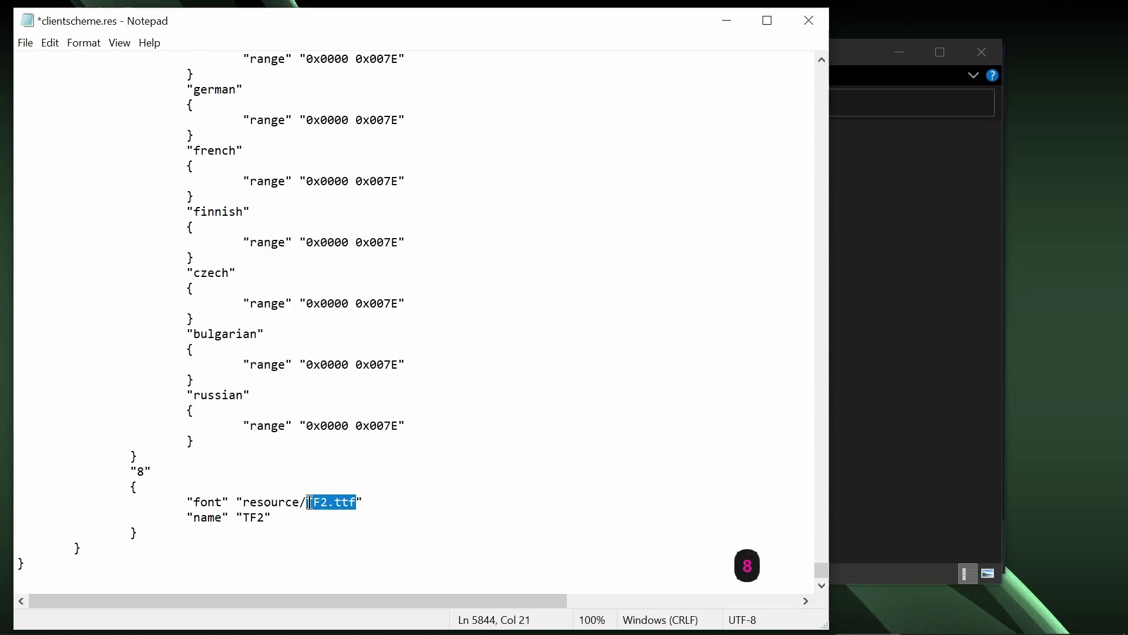
text(font/)
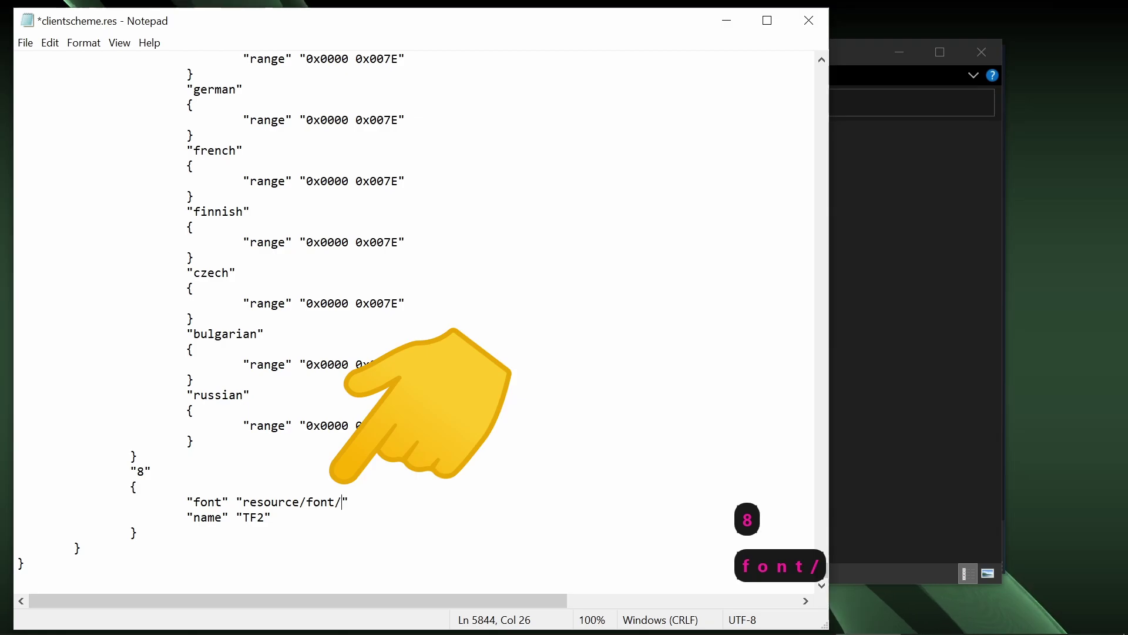
key(ctrl+v)
key(ctrl+z)
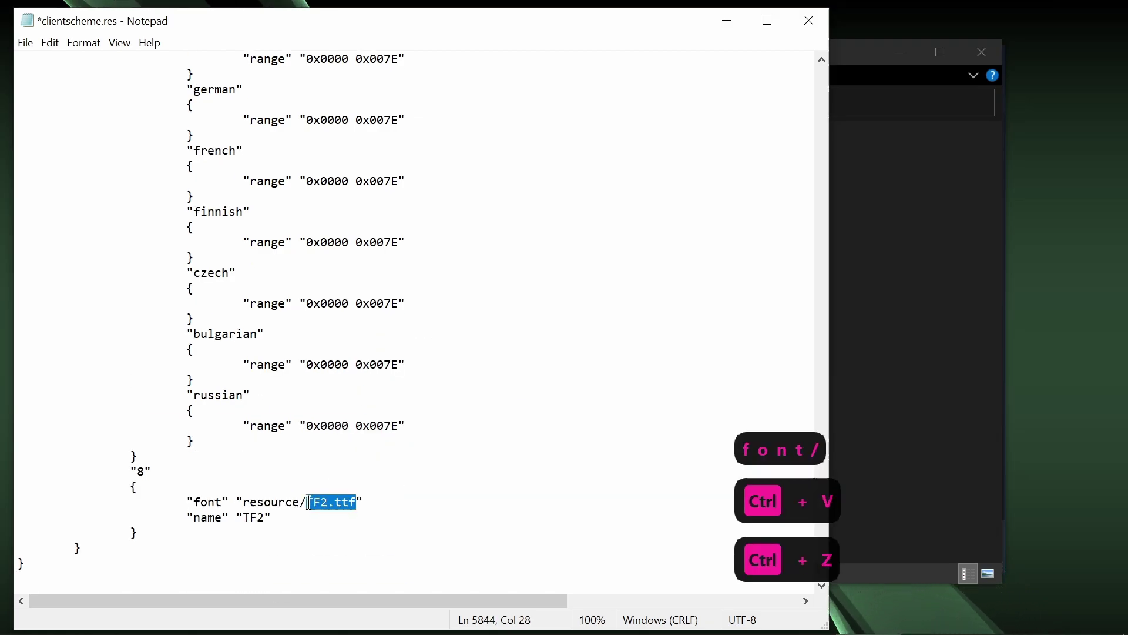
key(super+v)
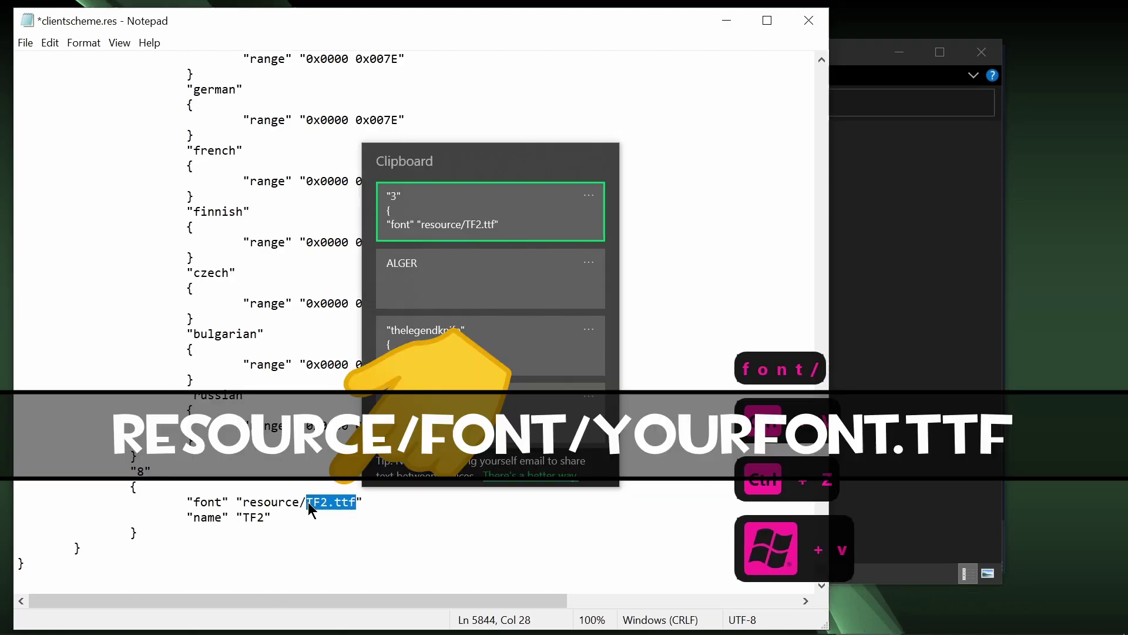
click(478, 286)
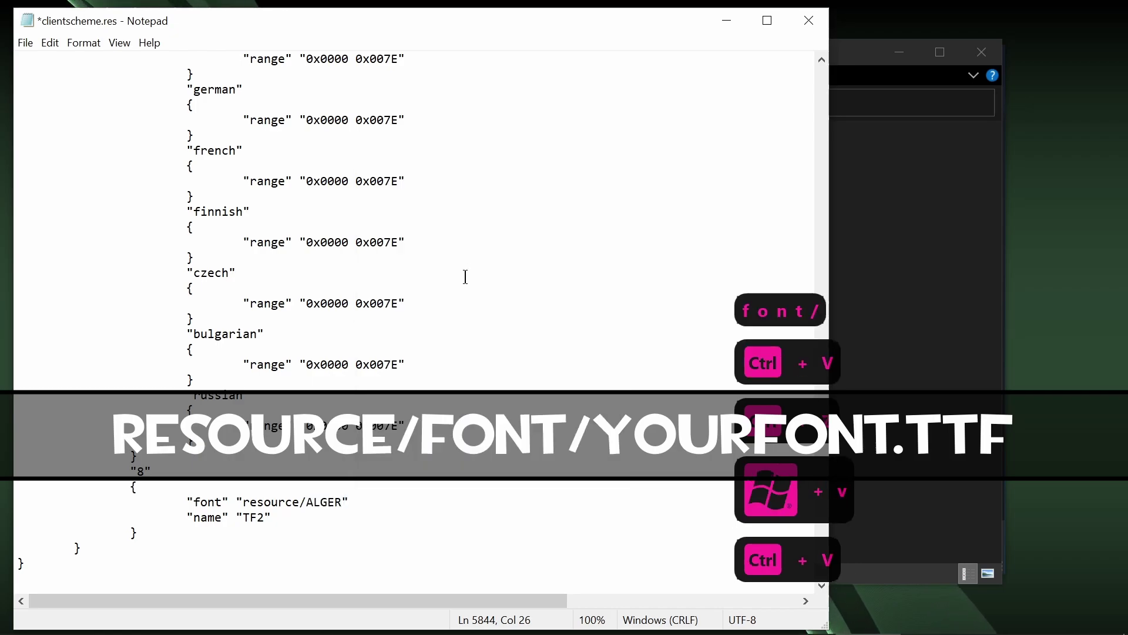
text(.TTF)
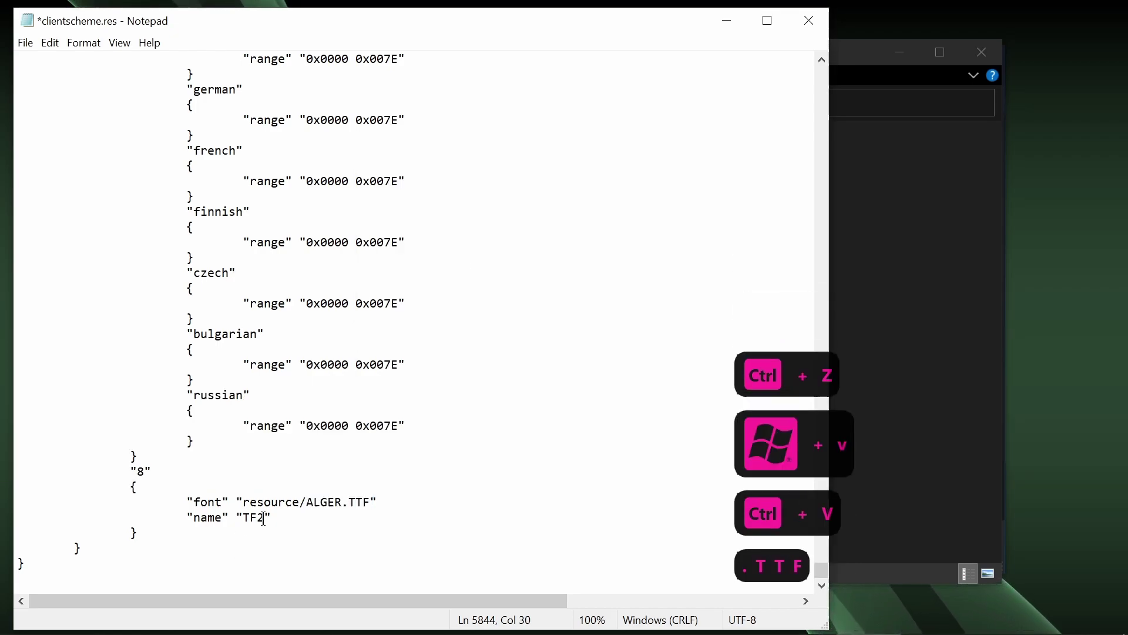
Step: Replace the font name TF2 with Algerian and save clientscheme.res
click(264, 517)
key(BackSpace)
key(BackSpace)
key(BackSpace)
text(Al)
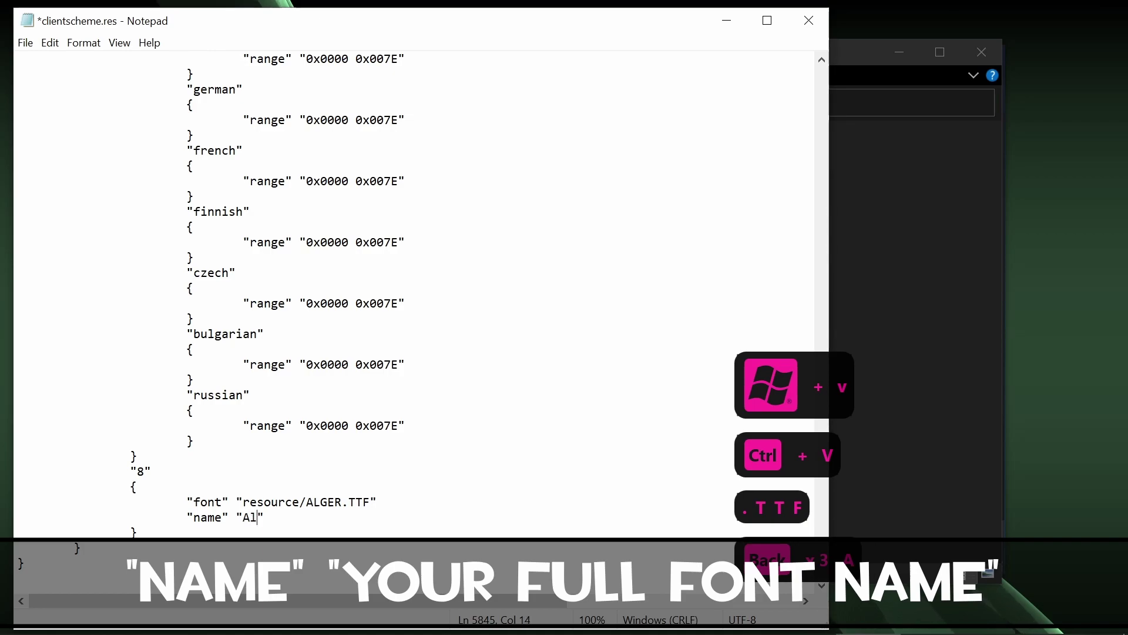
text(gerian)
key(ctrl+s)
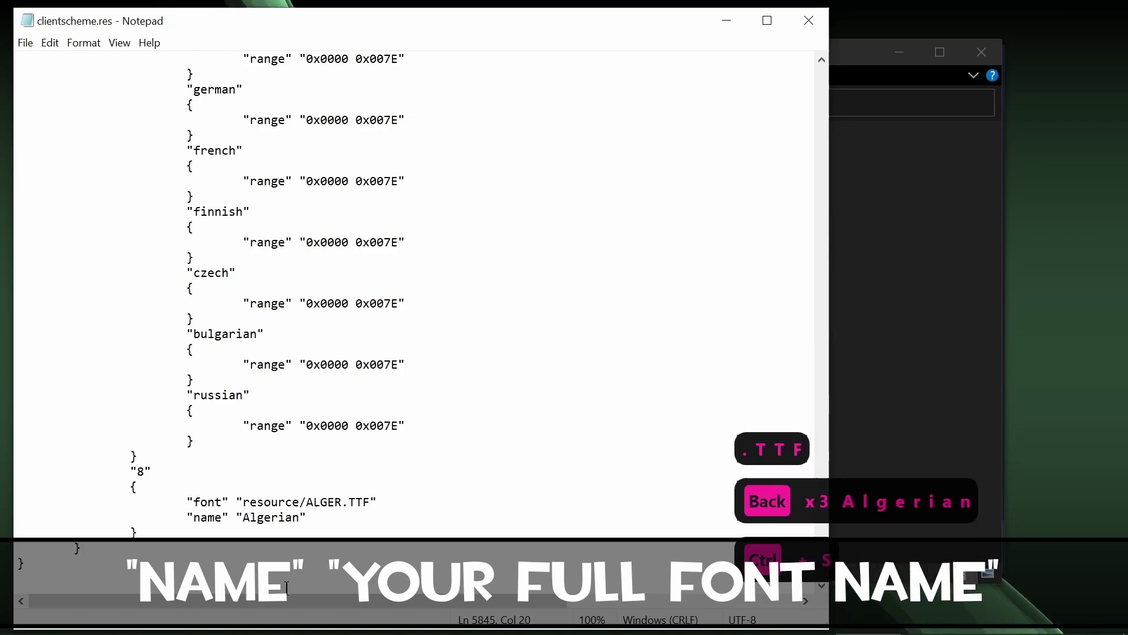
double_click(289, 511)
Step: Copy the name Algerian, then search 'econ fonts' to jump to the ECON FONTS section
key(ctrl+c)
click(501, 456)
click(386, 478)
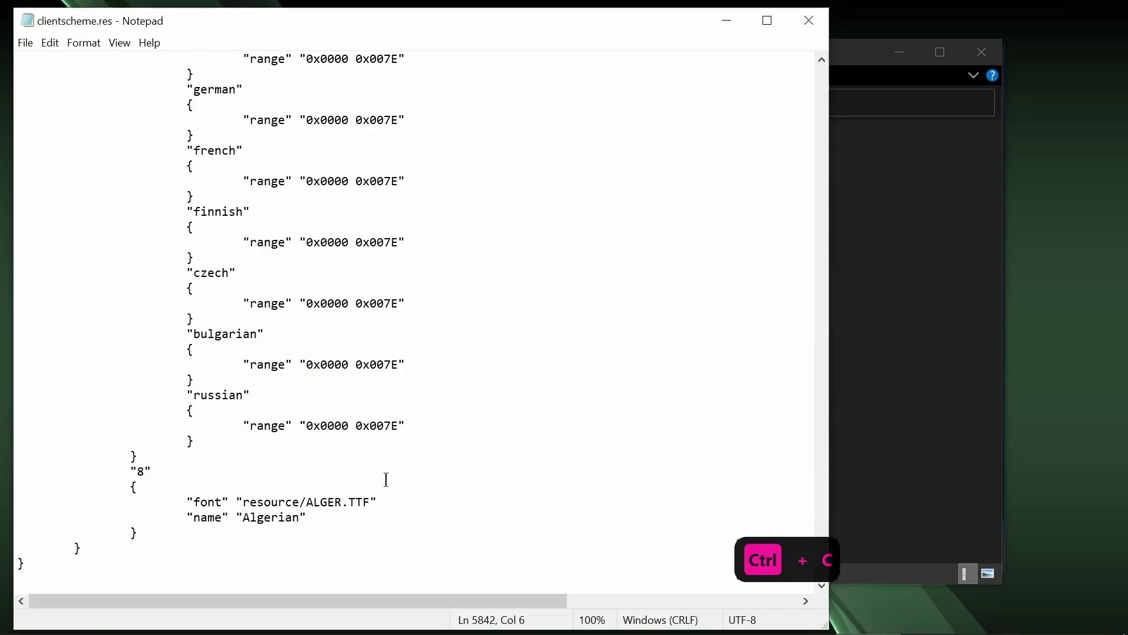
key(ctrl+f)
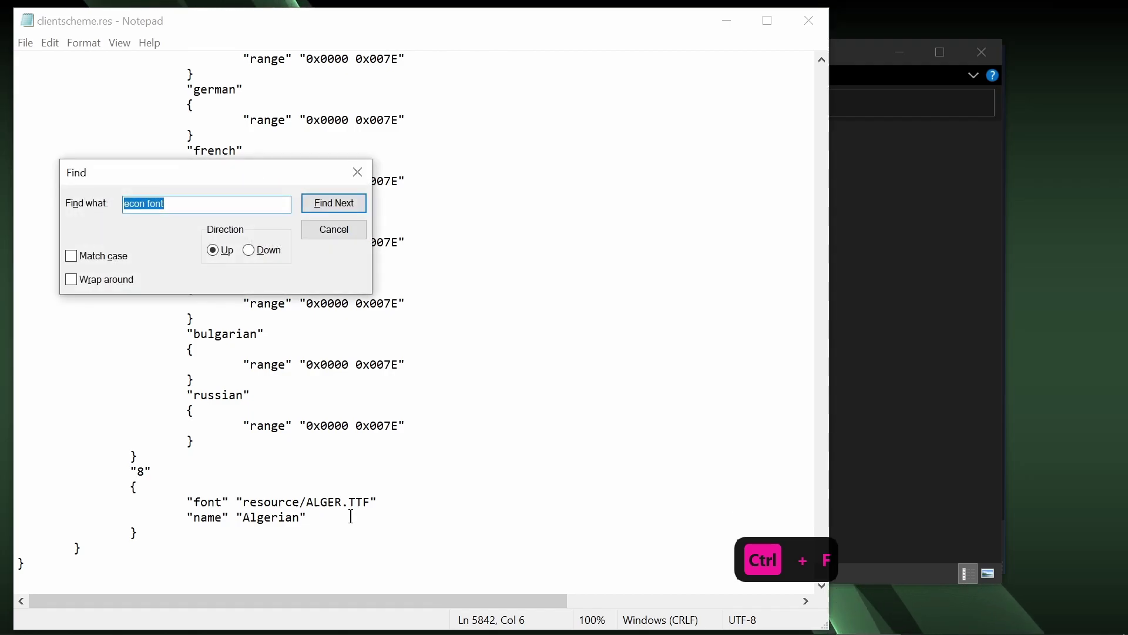
text(econ fonts)
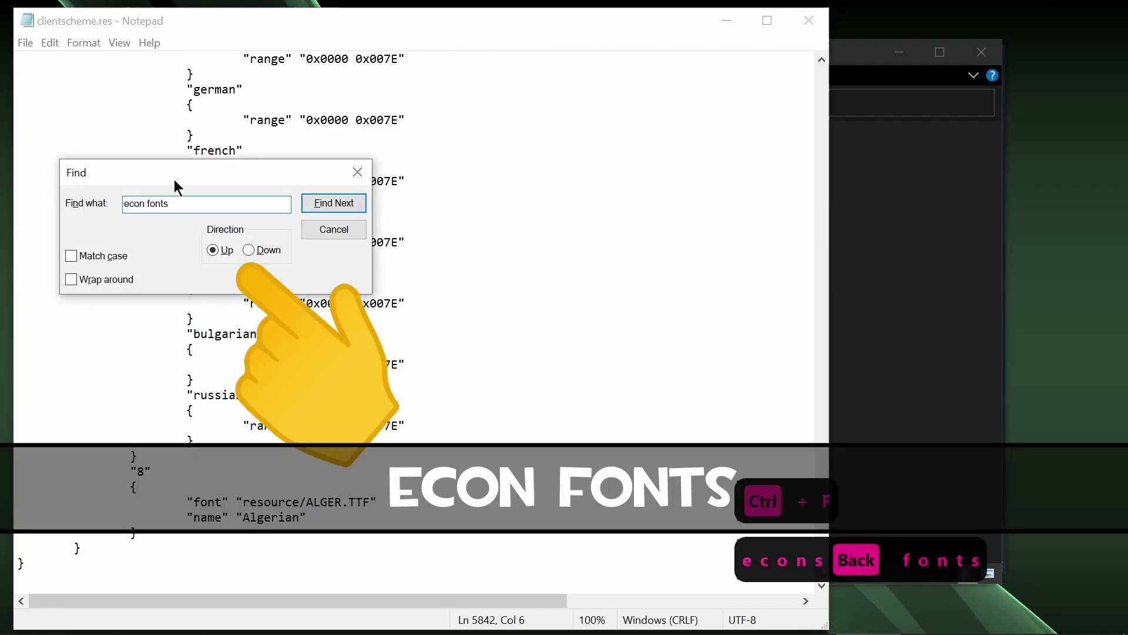
click(323, 210)
click(357, 172)
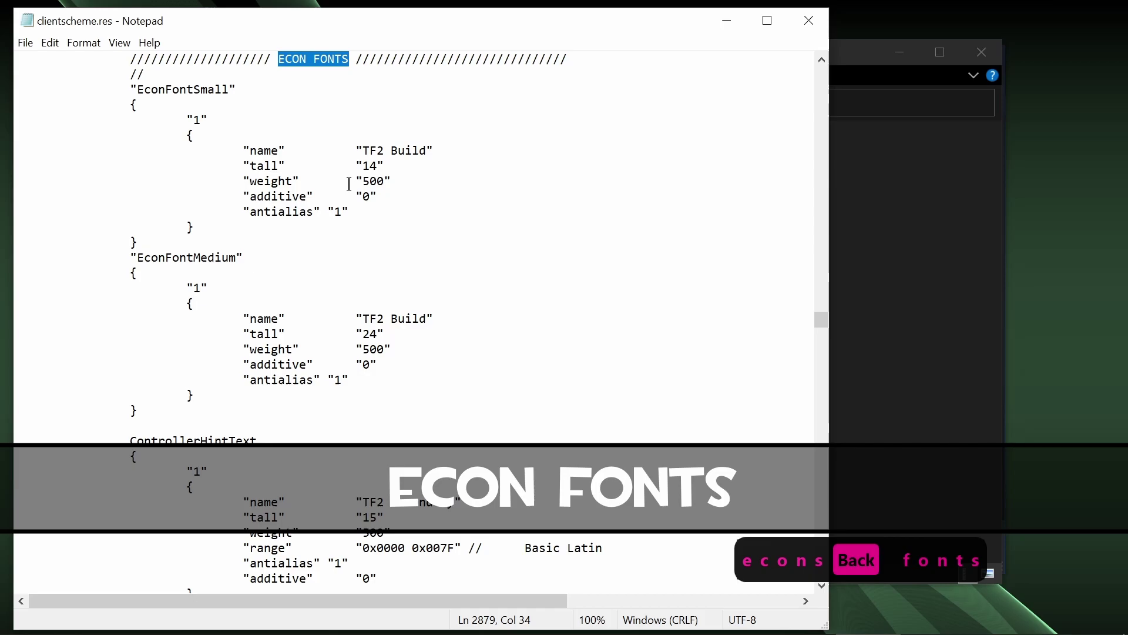
Step: Select the entire EconFontSmall definition block
scroll(355, 160, up, 2)
drag(297, 150, 264, 151)
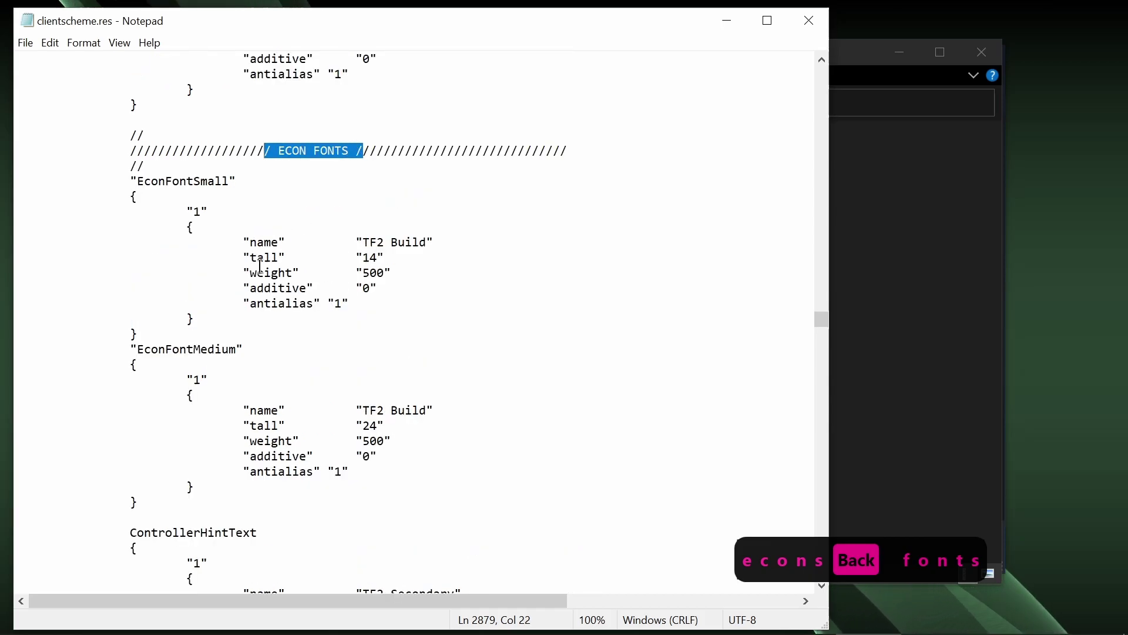
click(151, 333)
drag(151, 333, 132, 193)
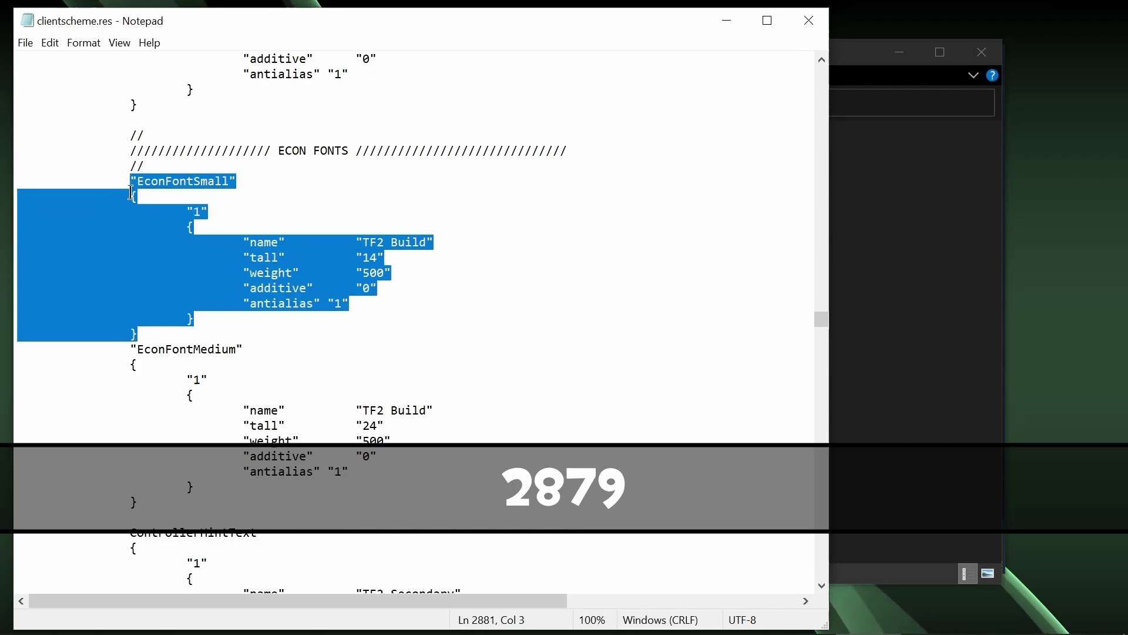
Step: Copy the EconFontSmall block and add an indented blank line above it
key(ctrl+c)
click(153, 166)
key(Return)
key(Tab)
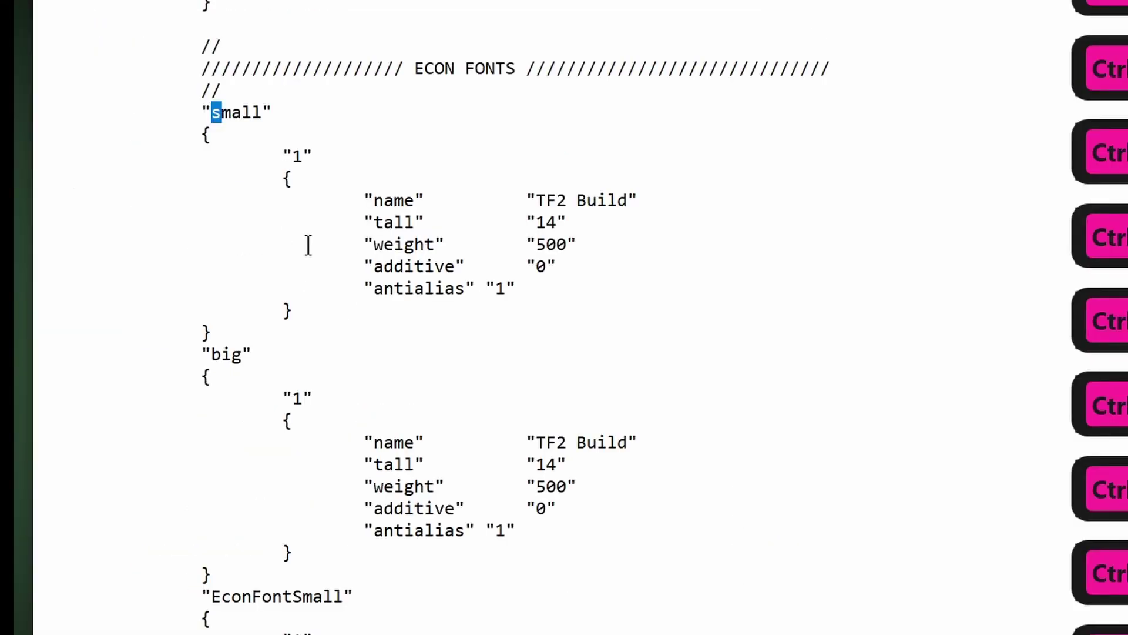
key(ctrl+s)
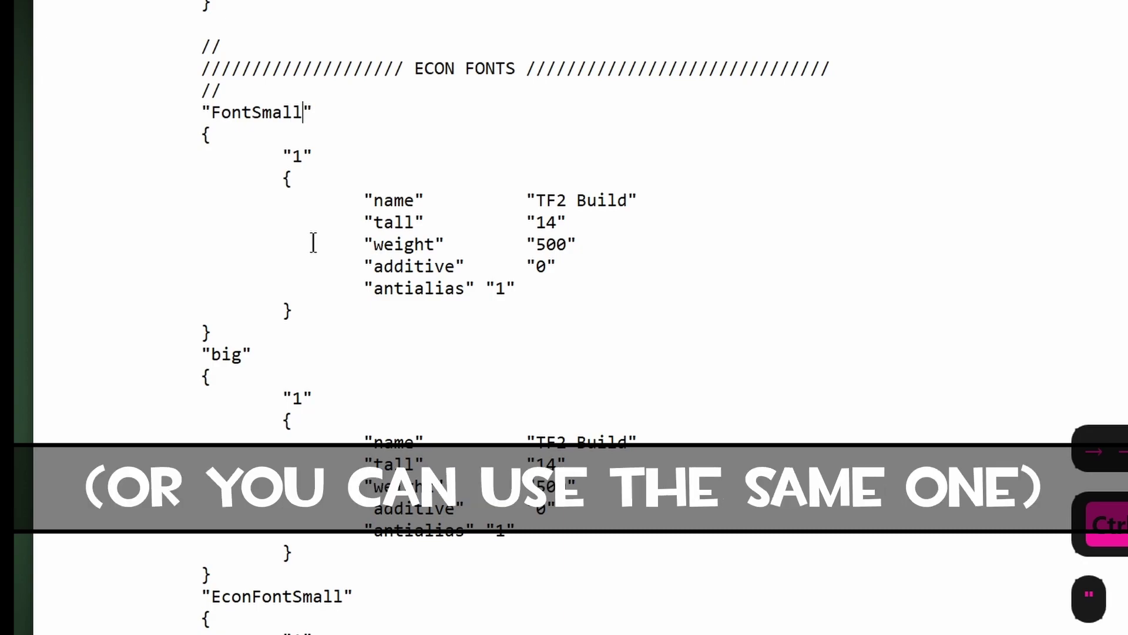
Step: Name the two new blocks FontSmall and FontBig and set their font to Algerian
drag(239, 355, 214, 356)
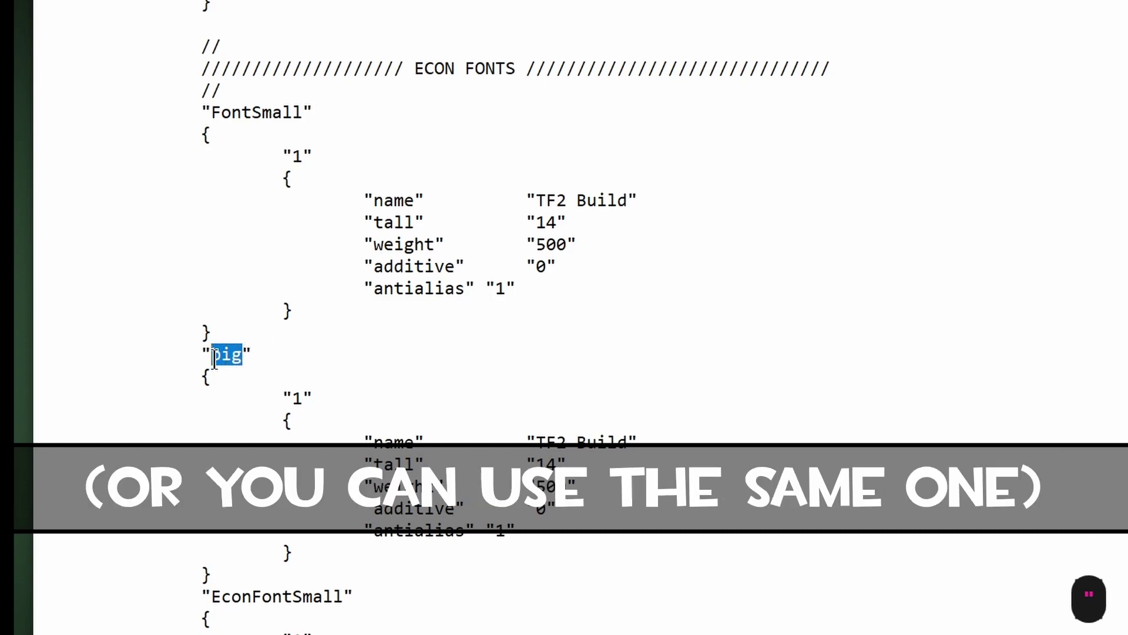
text(FontB)
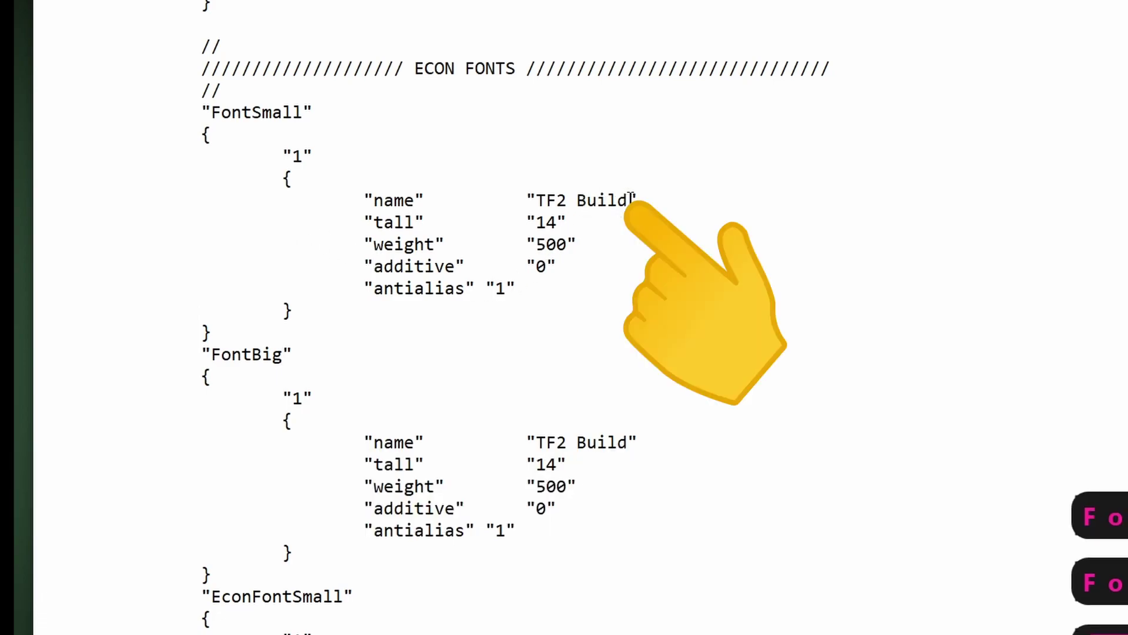
drag(629, 199, 539, 201)
key(super+v)
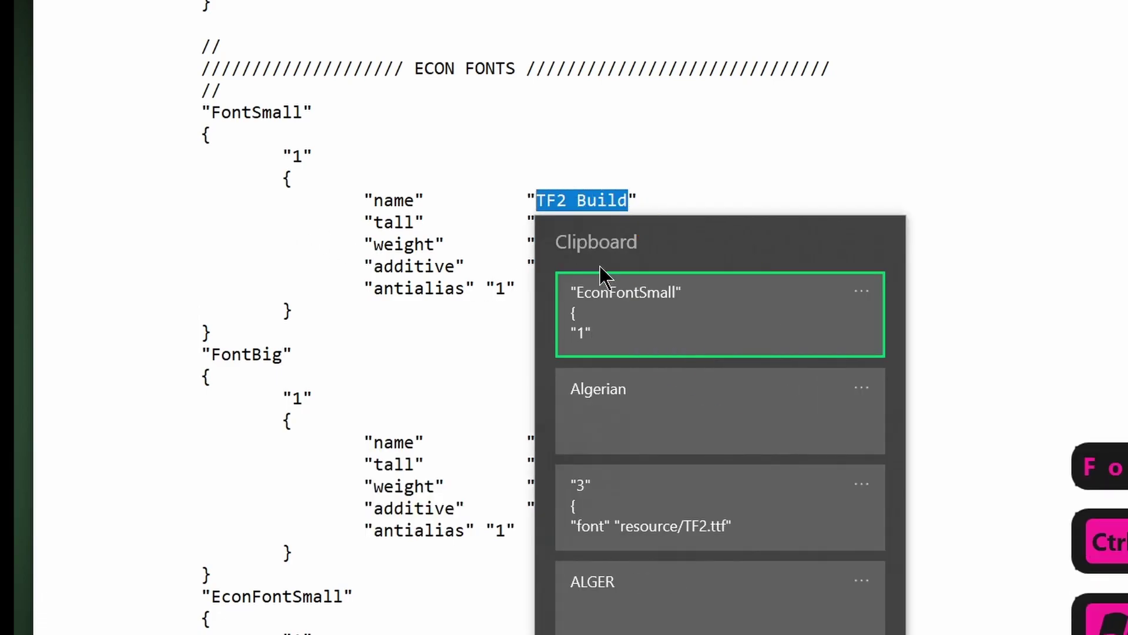
click(615, 390)
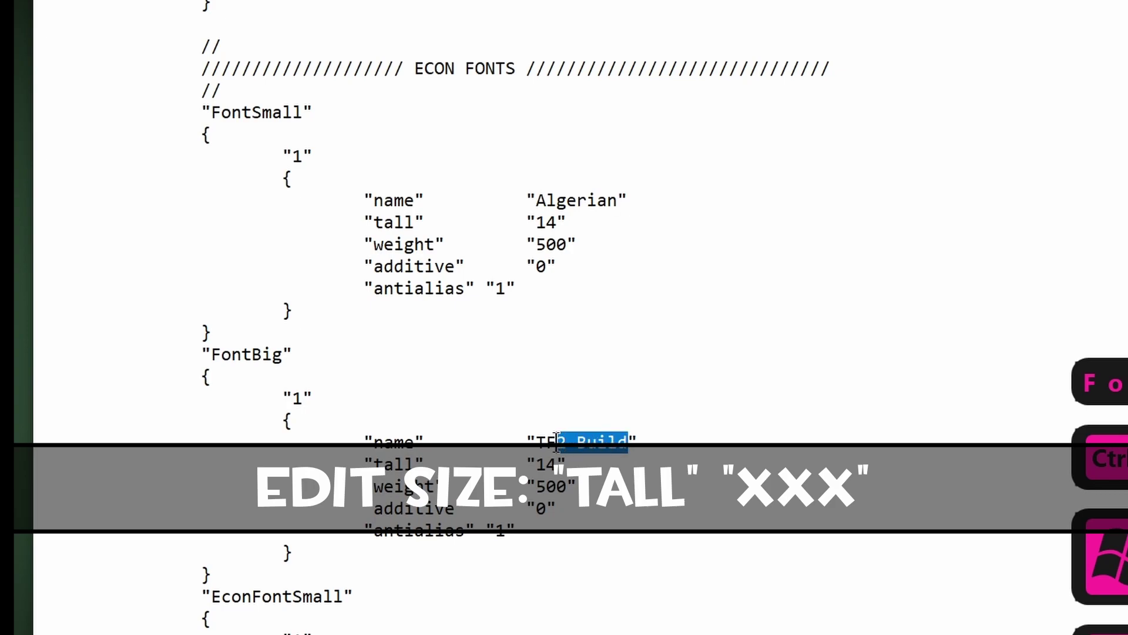
drag(557, 441, 541, 436)
Step: Set the tall values to 20 and 30 and add "dropshadow" "1" after antialias
drag(557, 223, 537, 225)
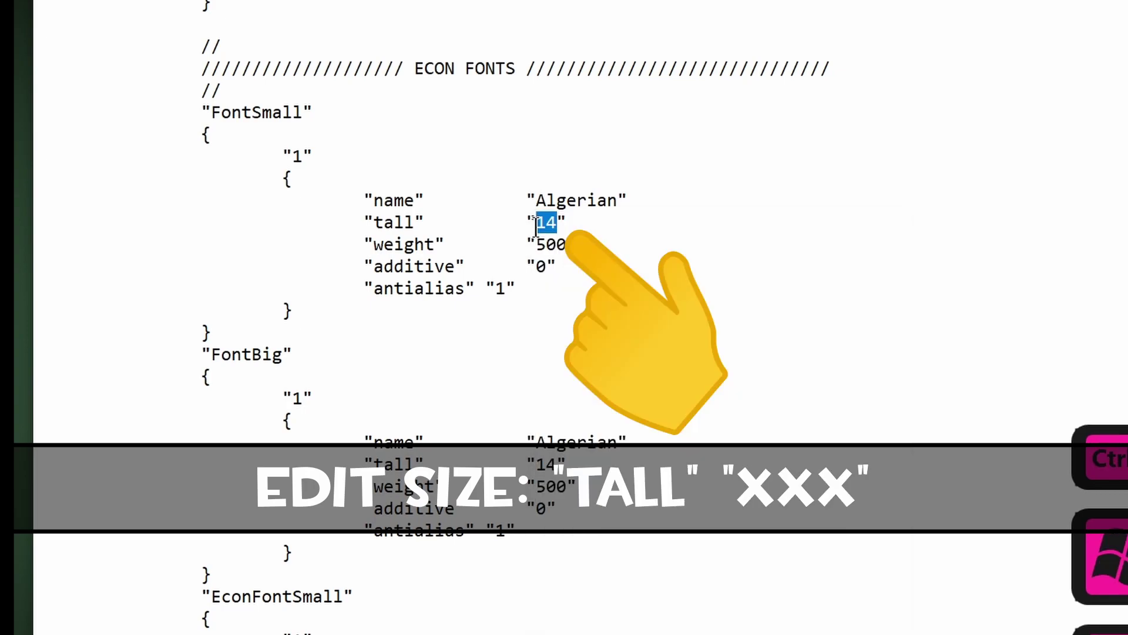
text(20)
drag(557, 466, 550, 467)
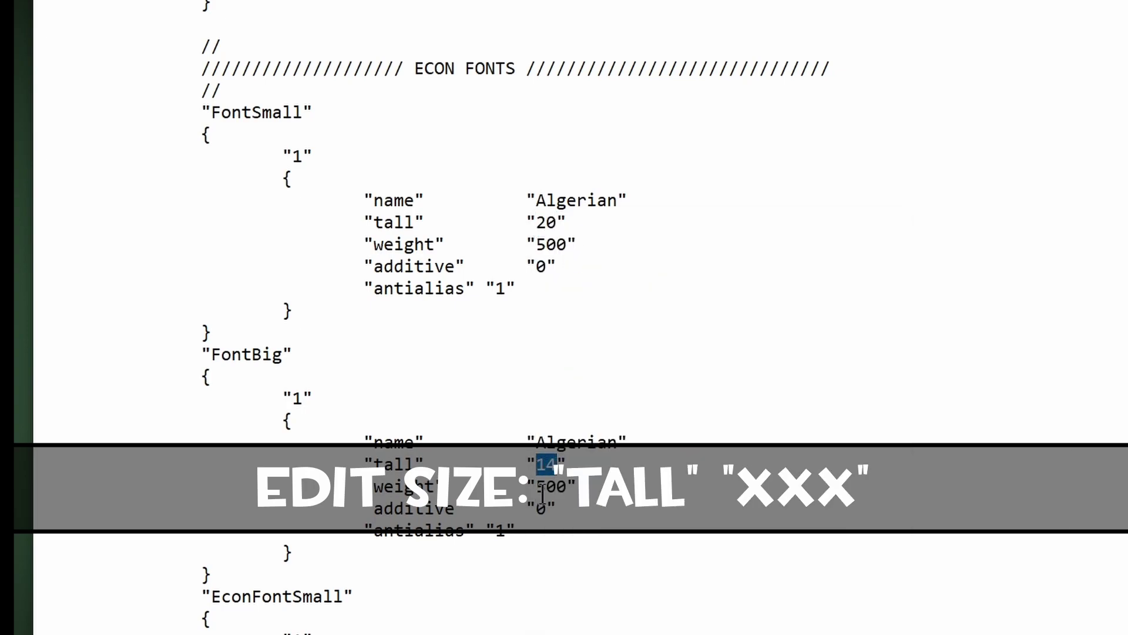
text(20)
click(515, 288)
key(Return)
text("dropshadow" "1")
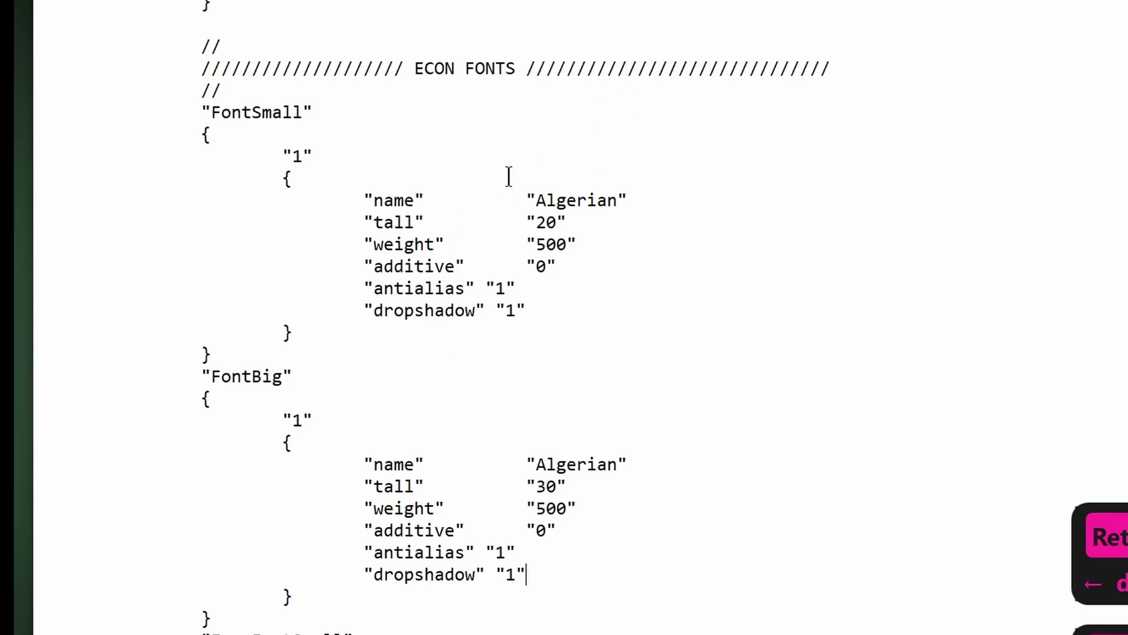
Step: Copy the name FontBig and close clientscheme.res
double_click(257, 113)
double_click(210, 378)
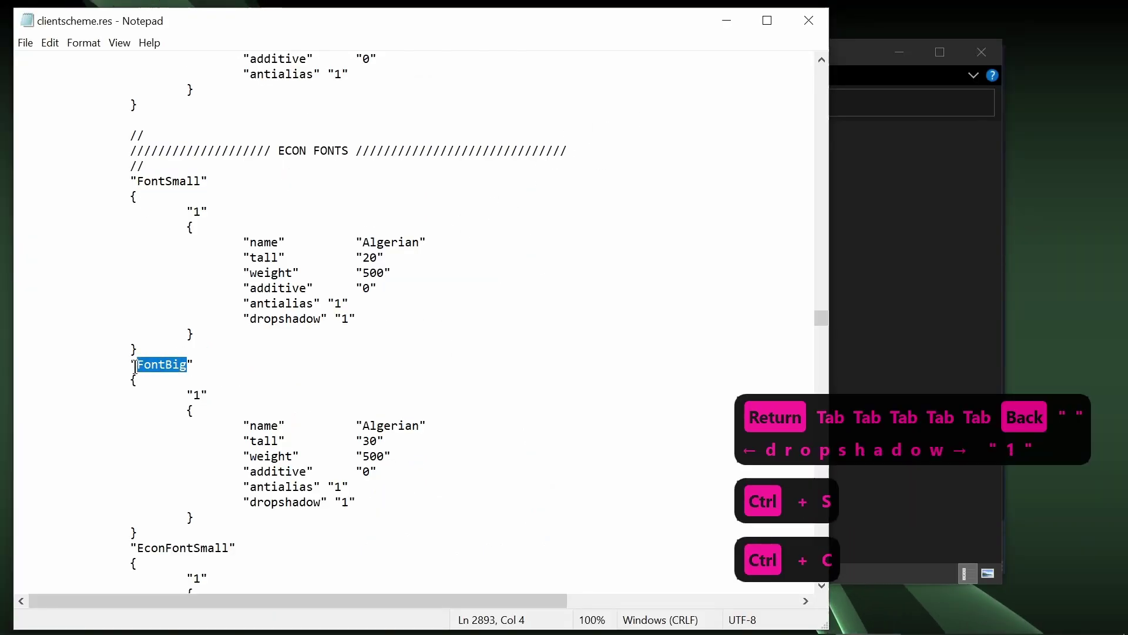
key(ctrl+c)
click(809, 20)
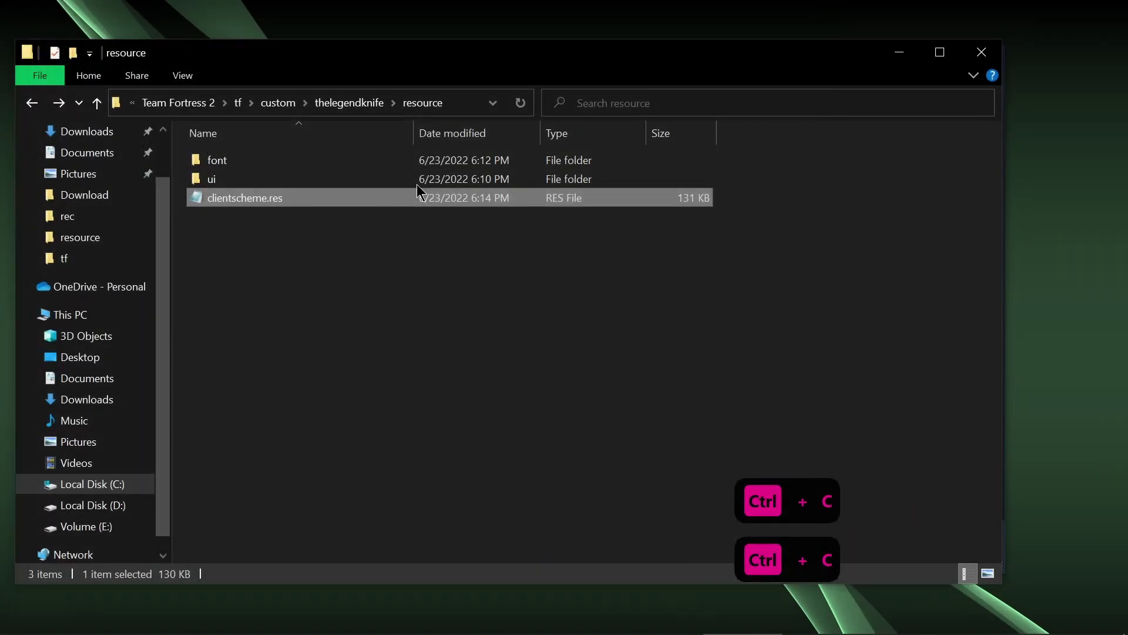
Step: Open ui/huddamageaccount.res and switch its damage fonts to FontSmall and FontBig
double_click(310, 182)
double_click(257, 161)
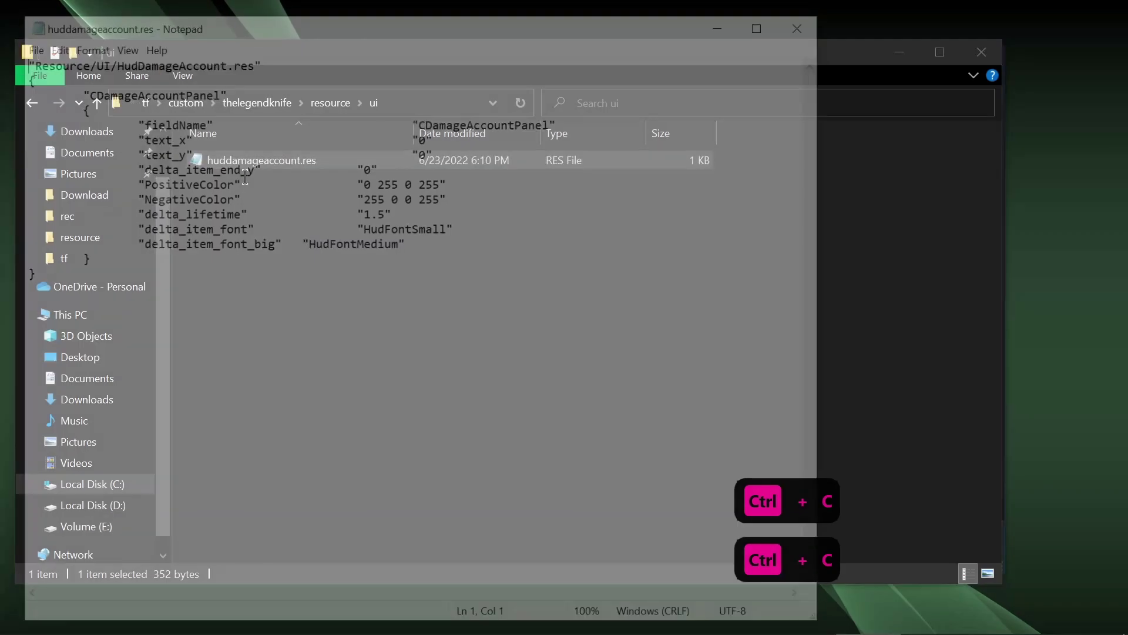
drag(450, 230, 365, 230)
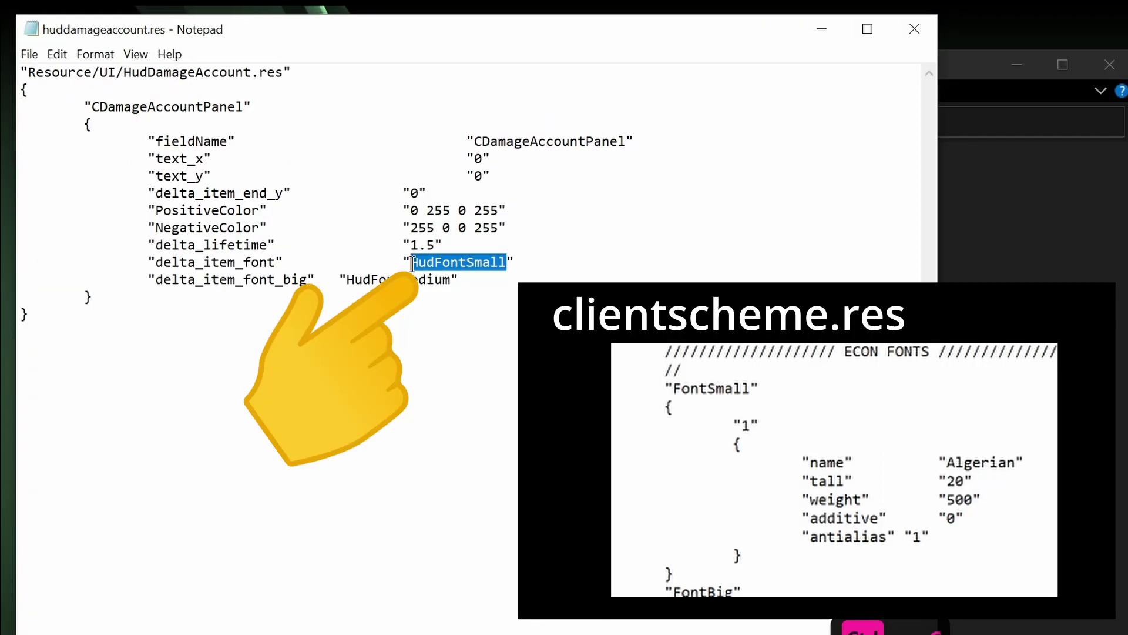
key(super+v)
click(471, 415)
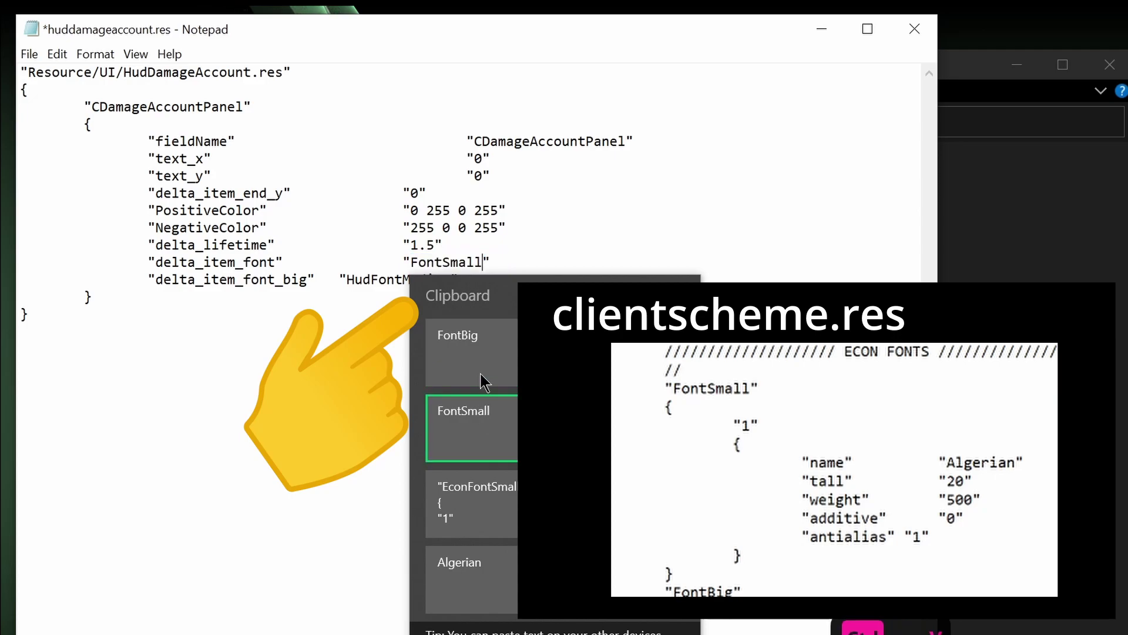
drag(431, 277, 355, 271)
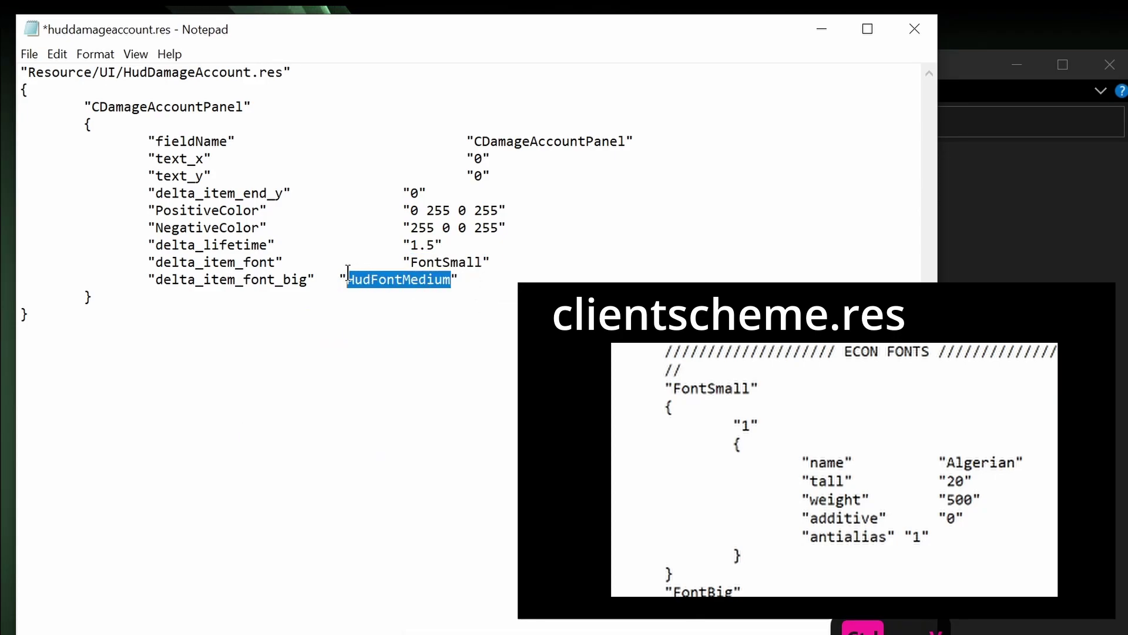
key(super+v)
click(406, 373)
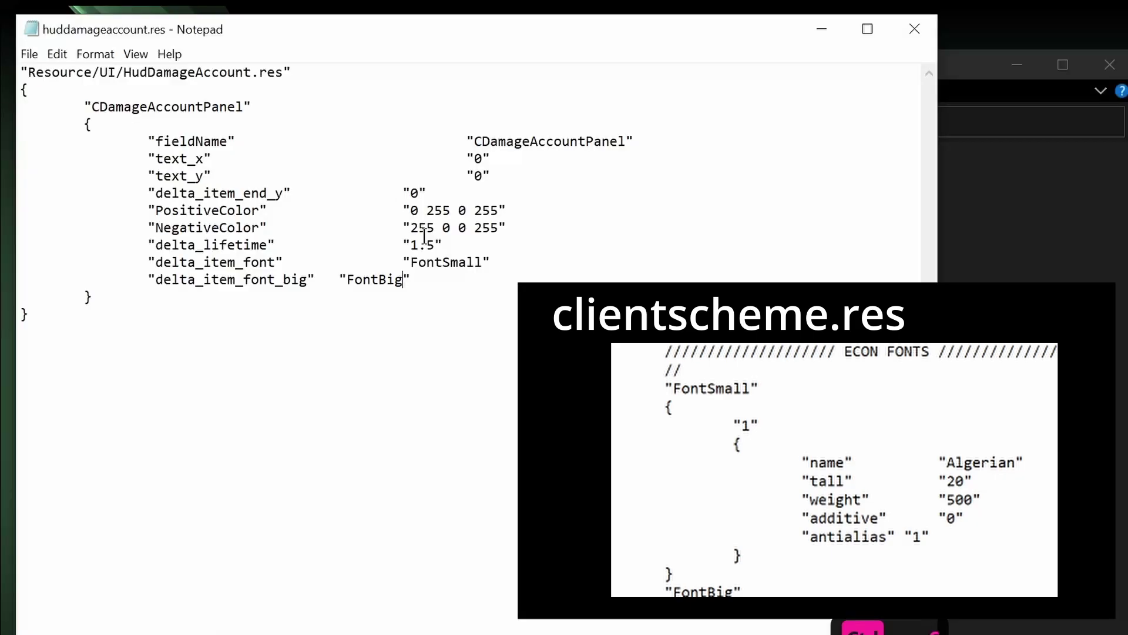
drag(147, 207, 415, 227)
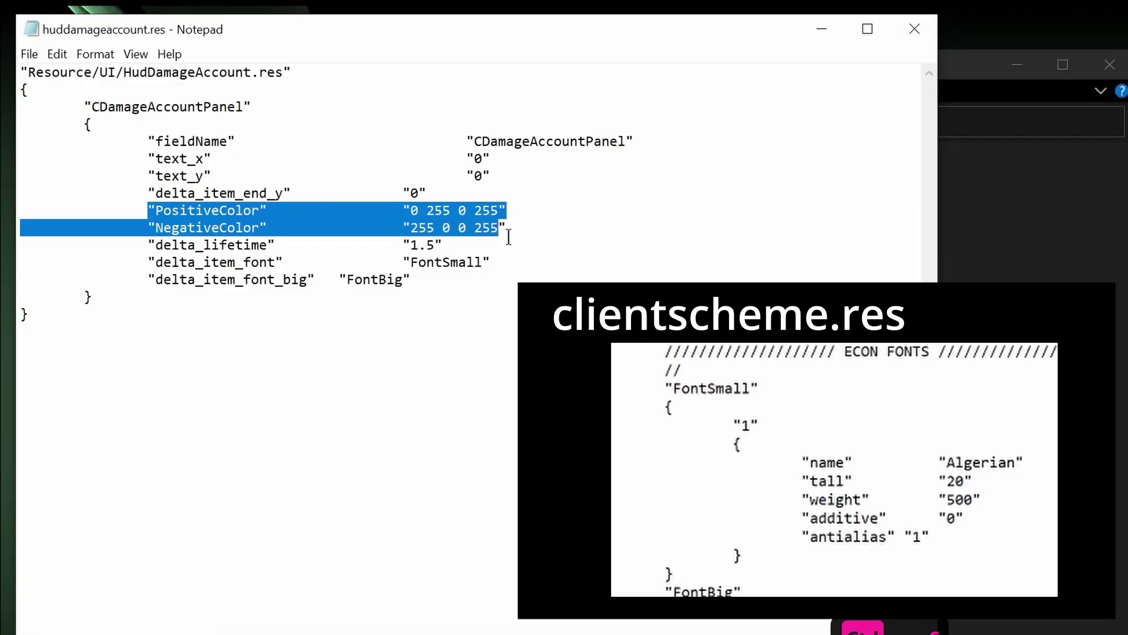
click(469, 254)
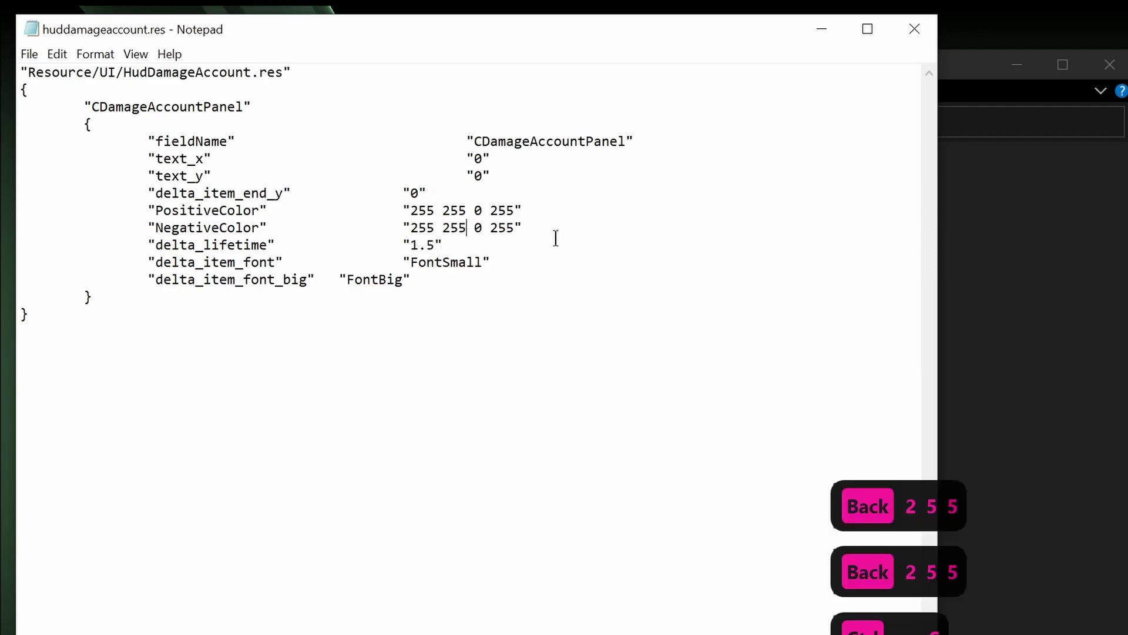
drag(433, 212, 433, 247)
click(519, 229)
drag(519, 229, 506, 198)
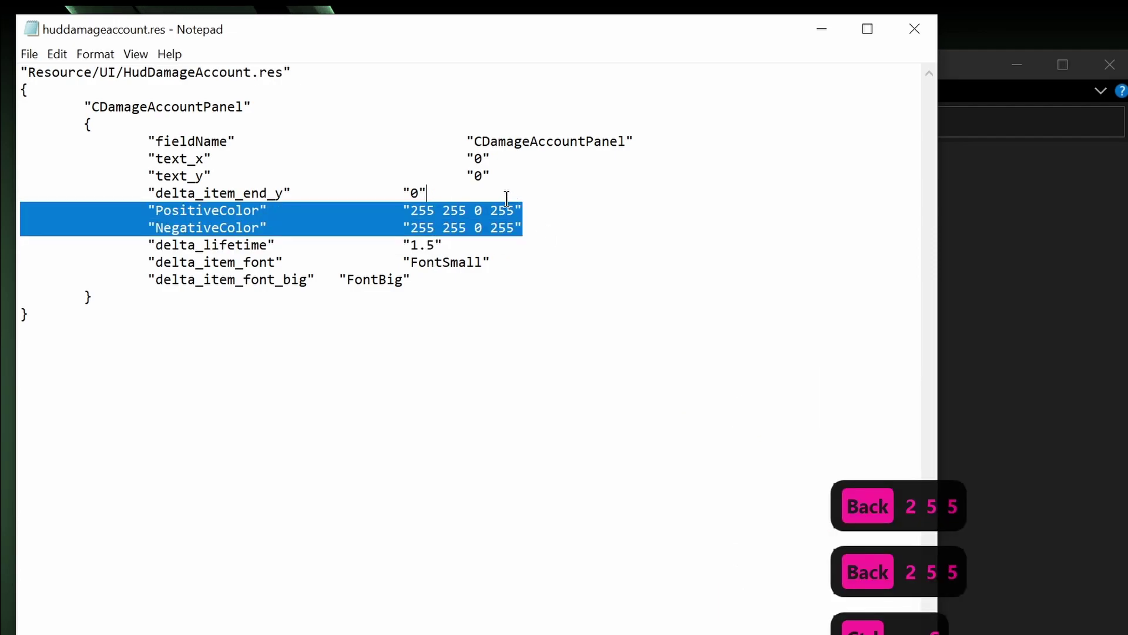
click(503, 217)
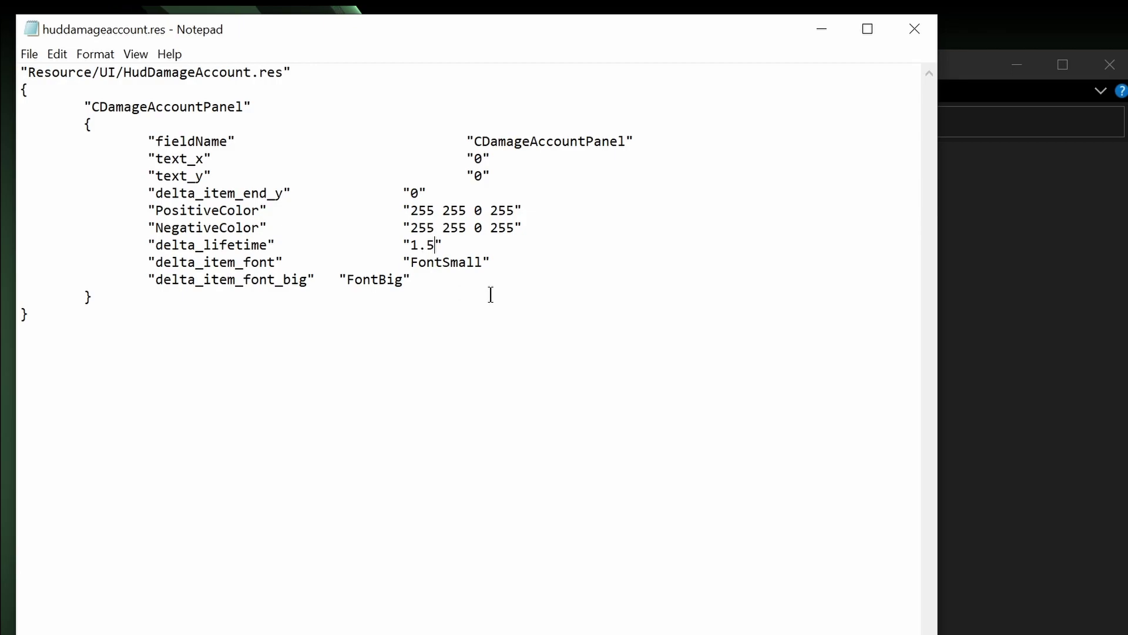
Step: Set delta_lifetime to 10, then save and close the file
key(BackSpace)
key(BackSpace)
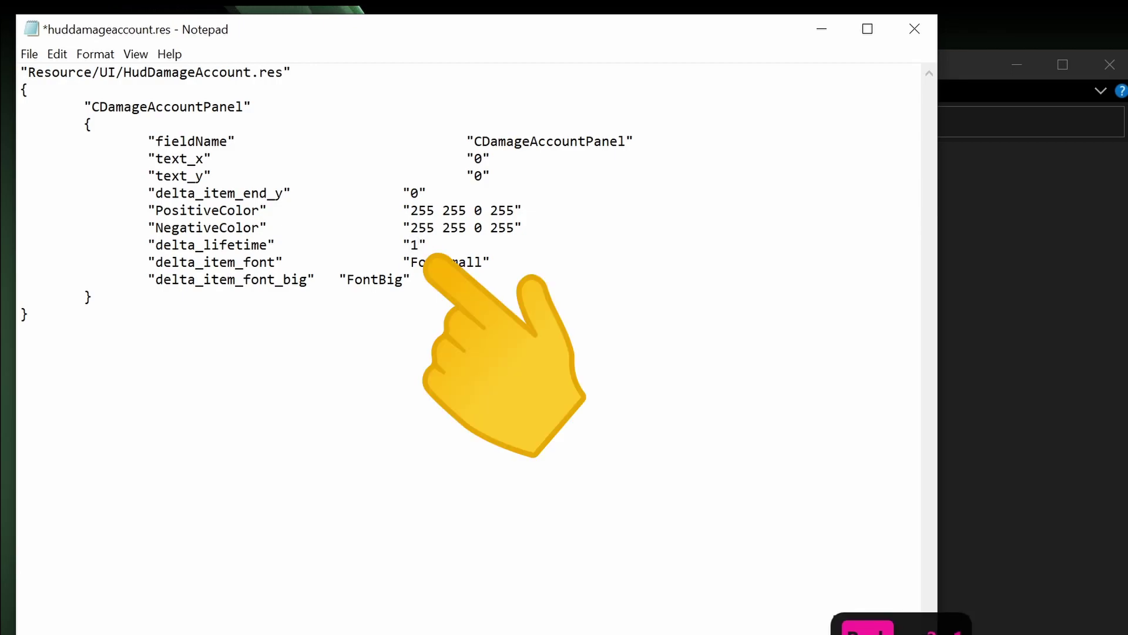
key(BackSpace)
key(ctrl+s)
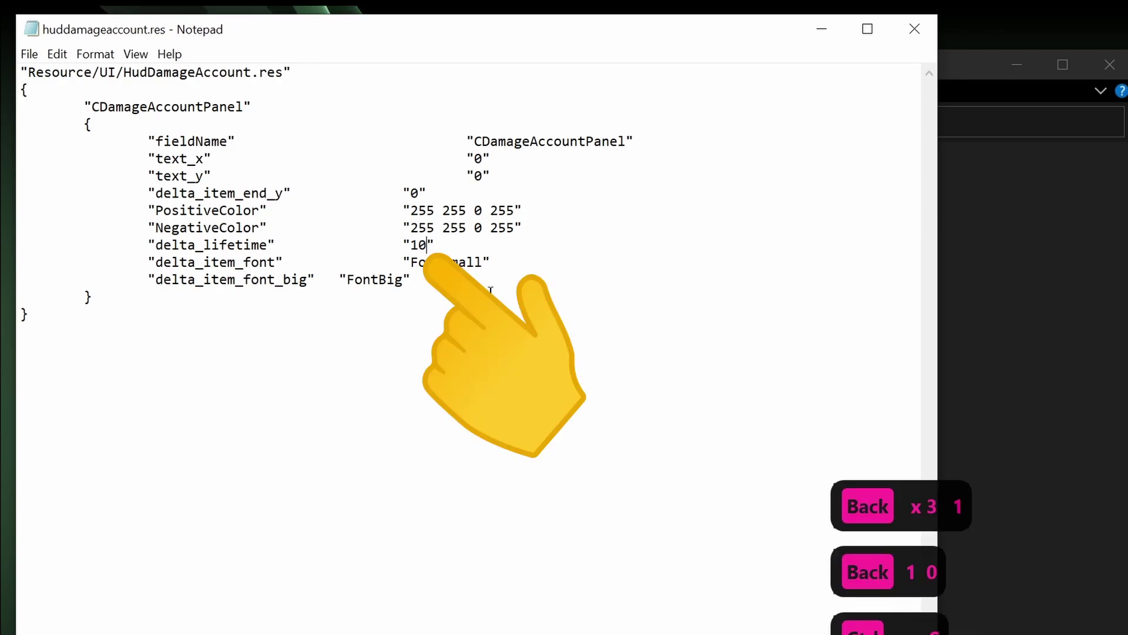
click(915, 39)
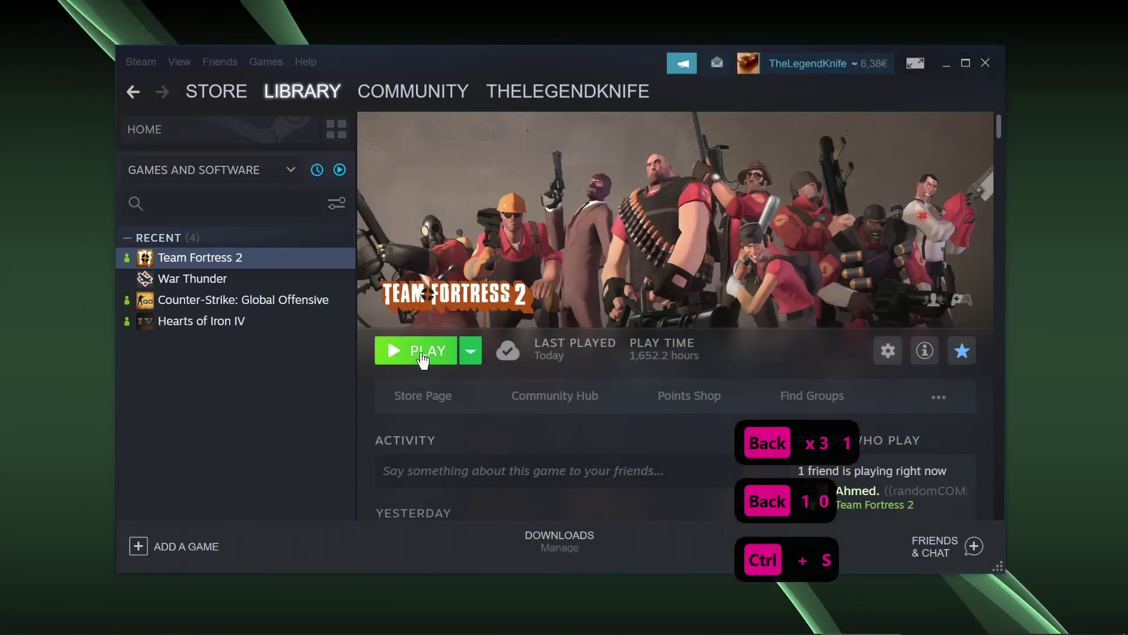
Step: Launch Team Fortress 2 and move through a match to see damage numbers like -11 and -18
click(423, 356)
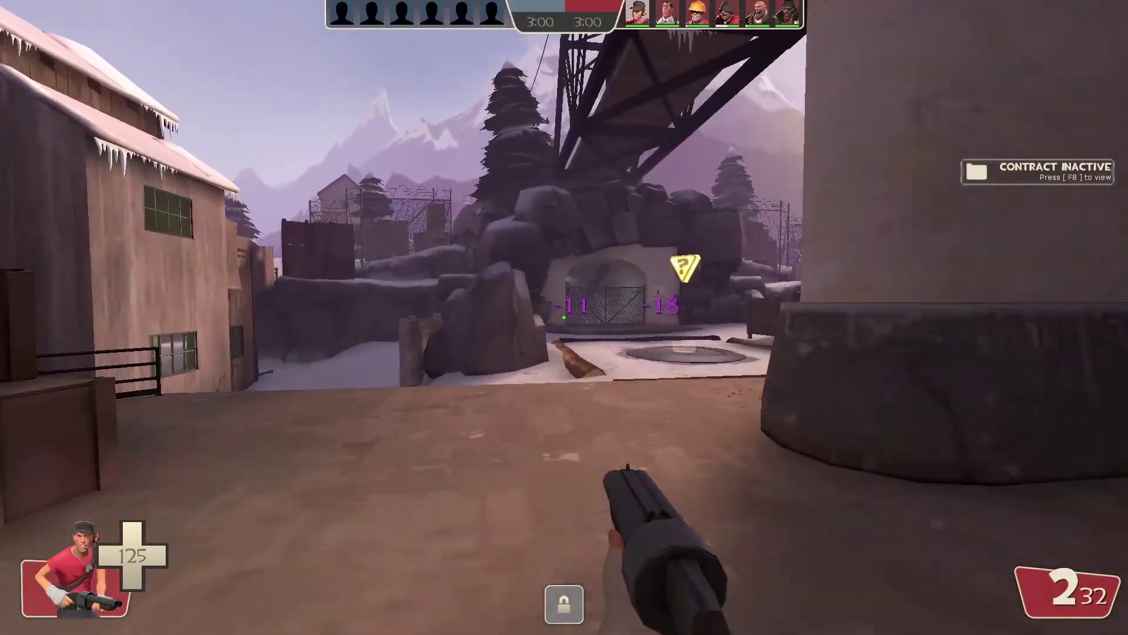
key(w)
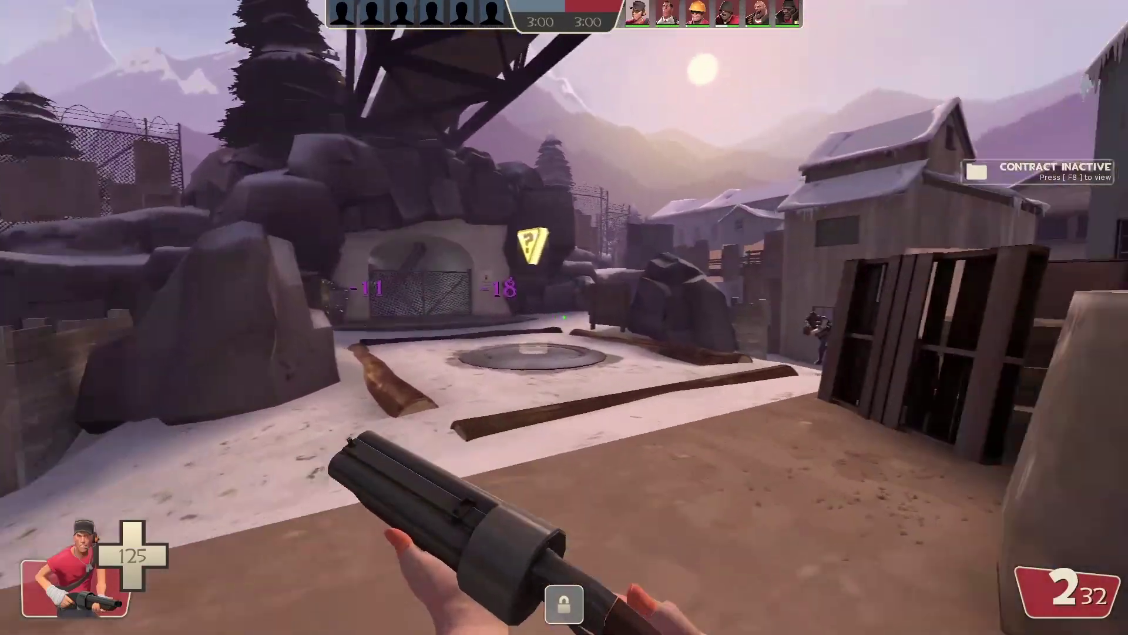
key(w)
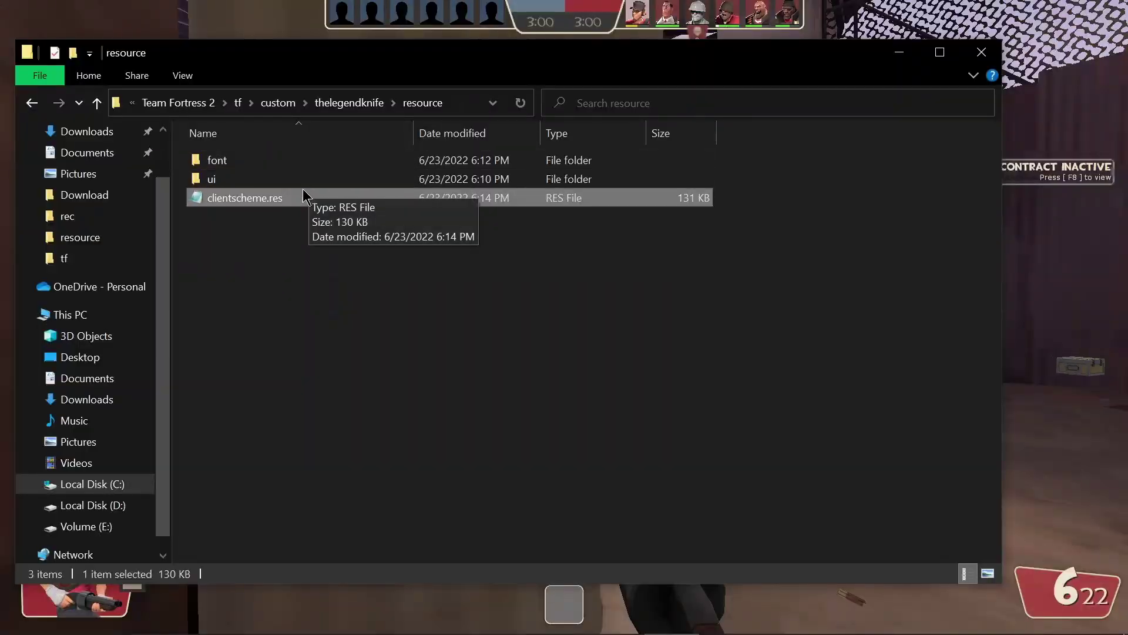
double_click(304, 179)
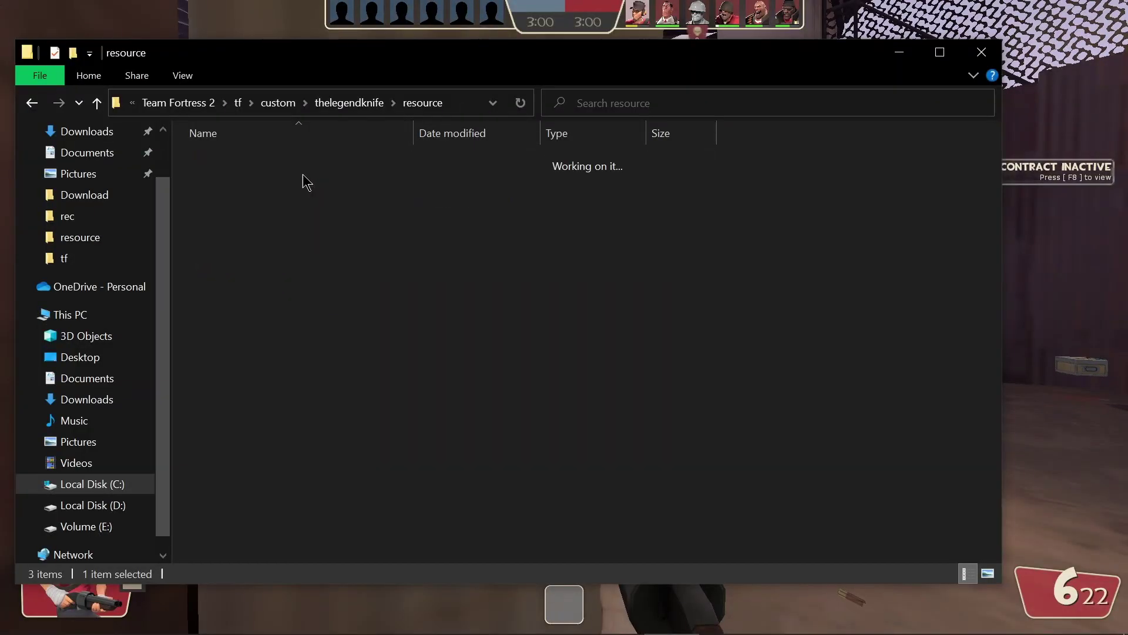
Step: Review huddamageaccount.res in Notepad, then run hud_reloadscheme in the TF2 console
click(292, 167)
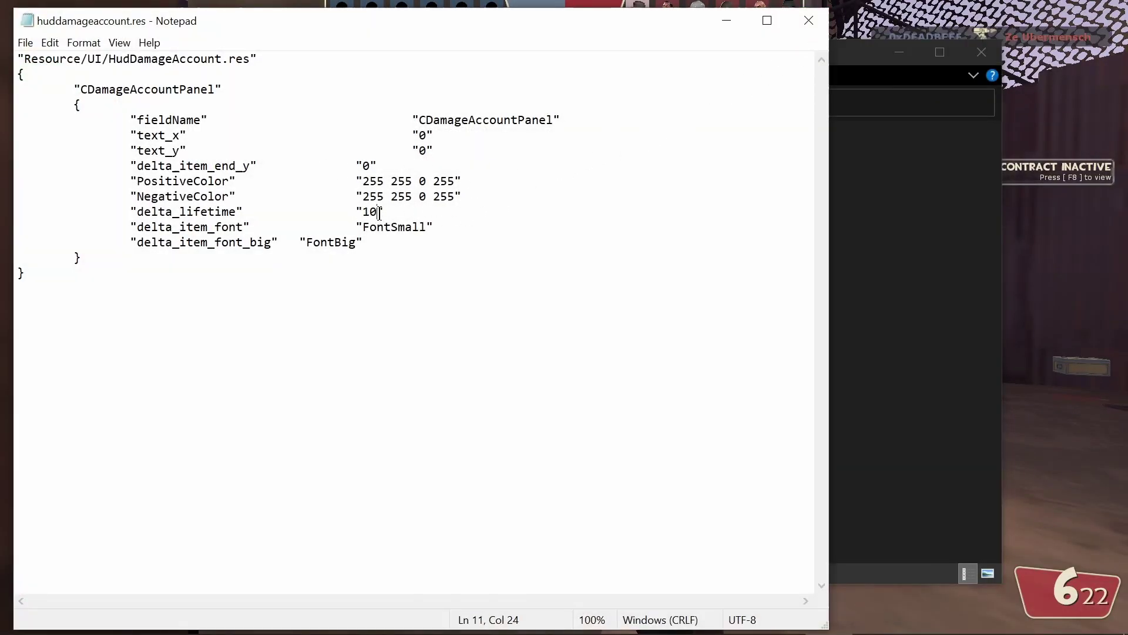
click(808, 21)
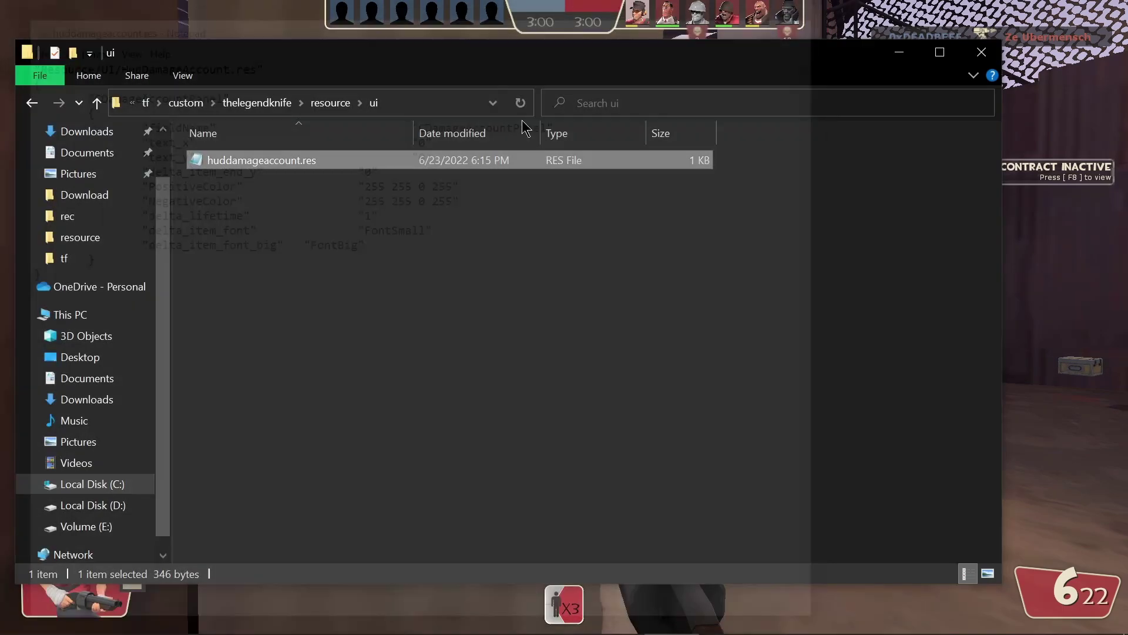
key(alt+Tab)
text(hud_relo)
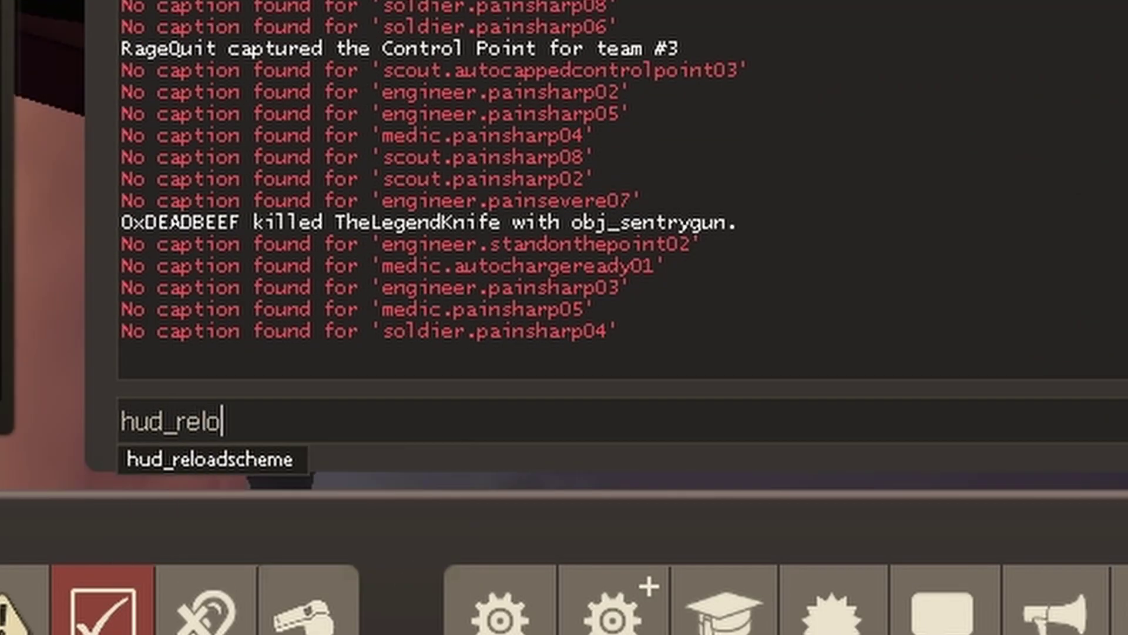
key(Tab)
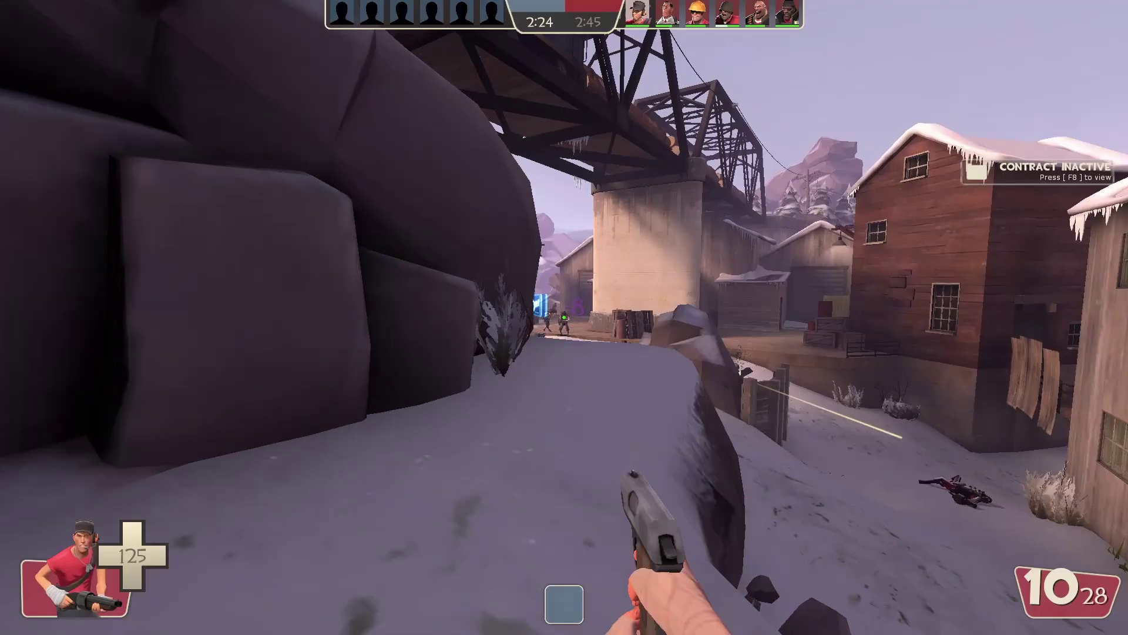
click(564, 317)
click(564, 318)
click(564, 317)
click(564, 317)
click(564, 317)
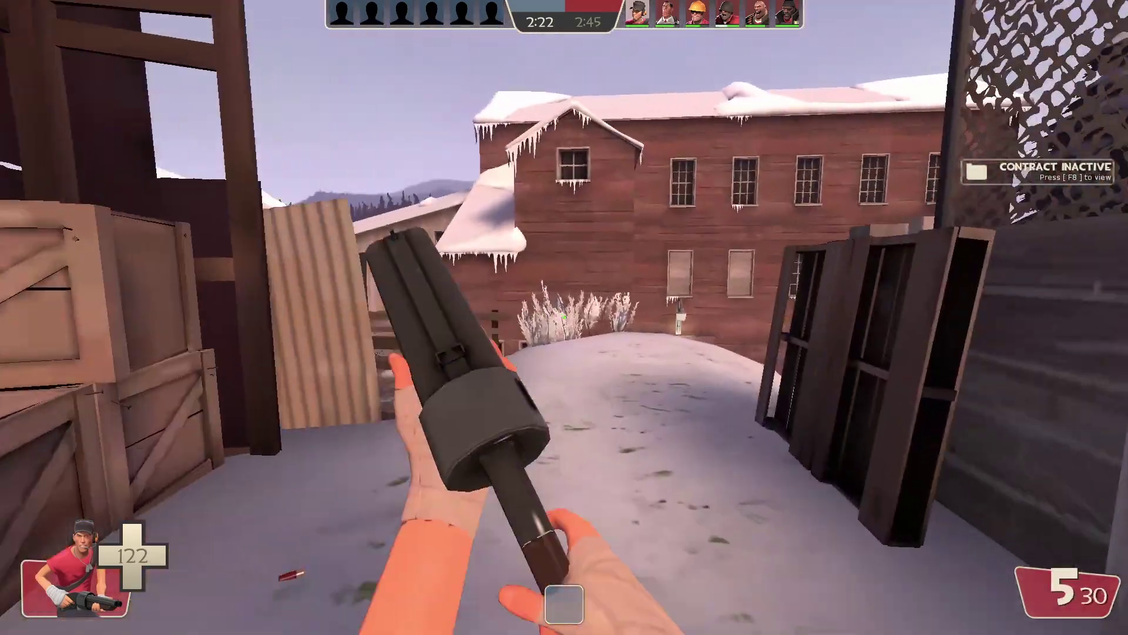
key(grave)
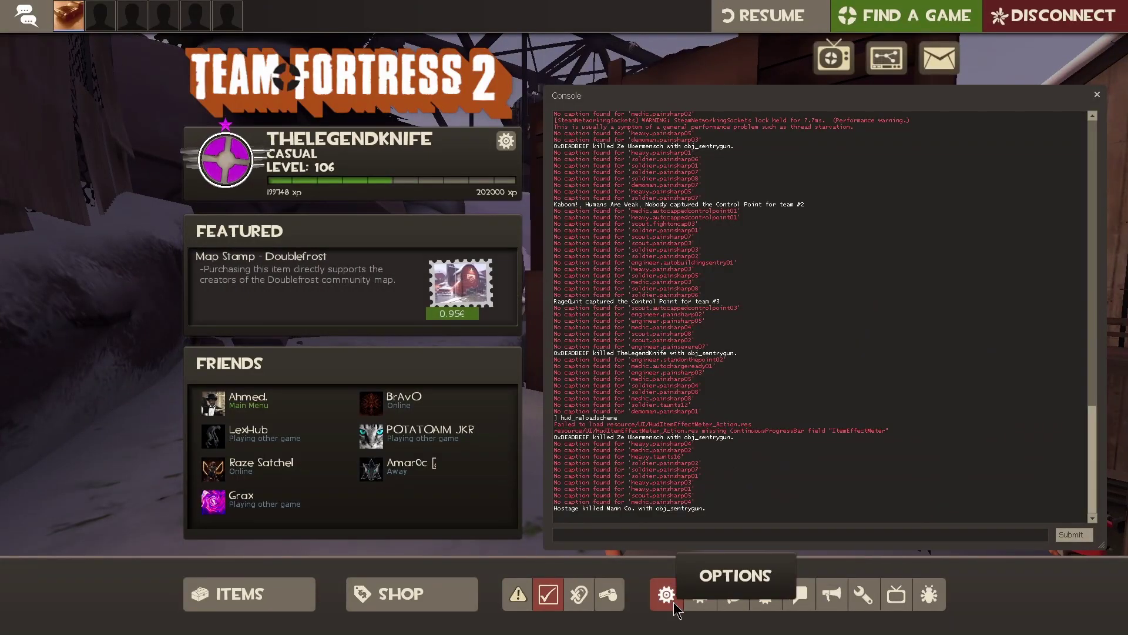
click(699, 594)
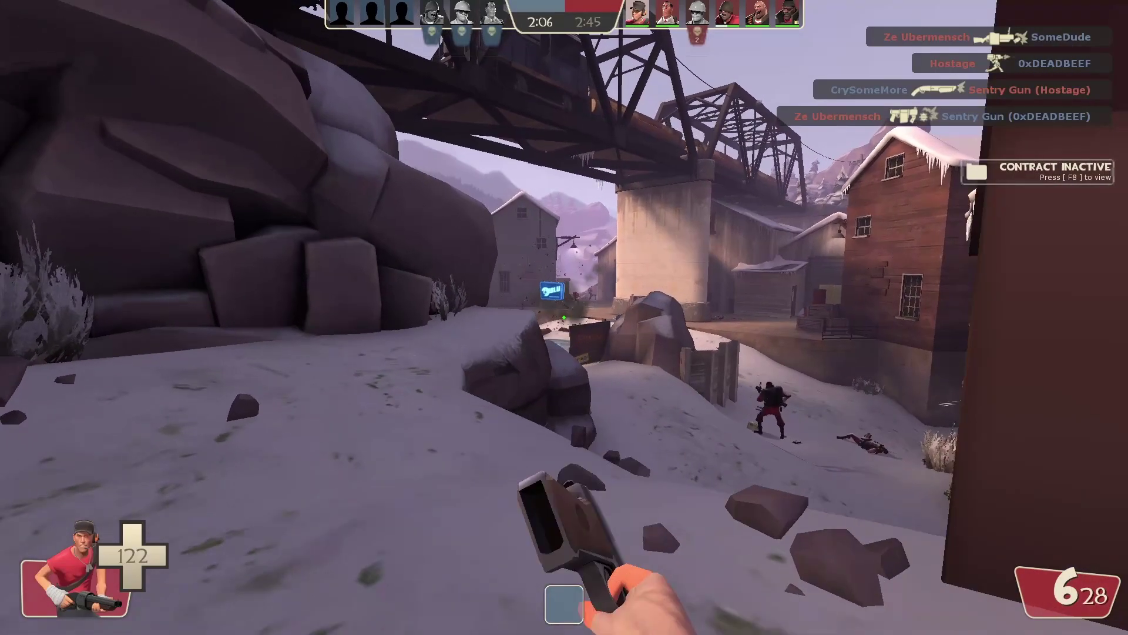
Step: Shoot enemies to show damage numbers like -79 and -102, then reopen Advanced Options
click(565, 318)
click(564, 317)
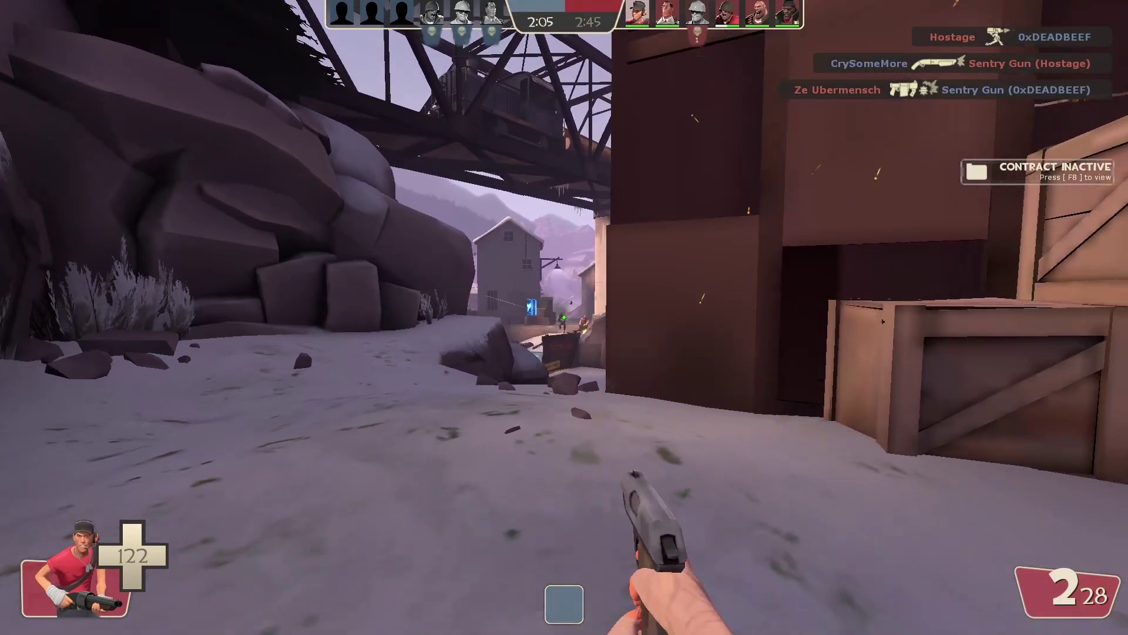
click(564, 317)
click(565, 317)
click(564, 318)
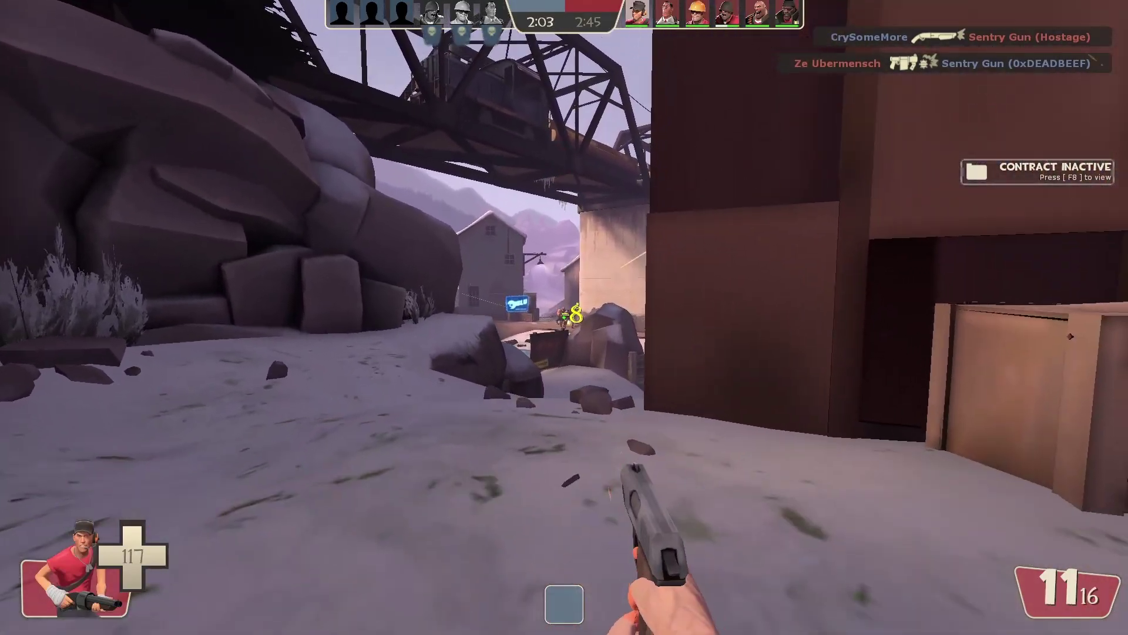
click(564, 317)
click(564, 318)
click(564, 318)
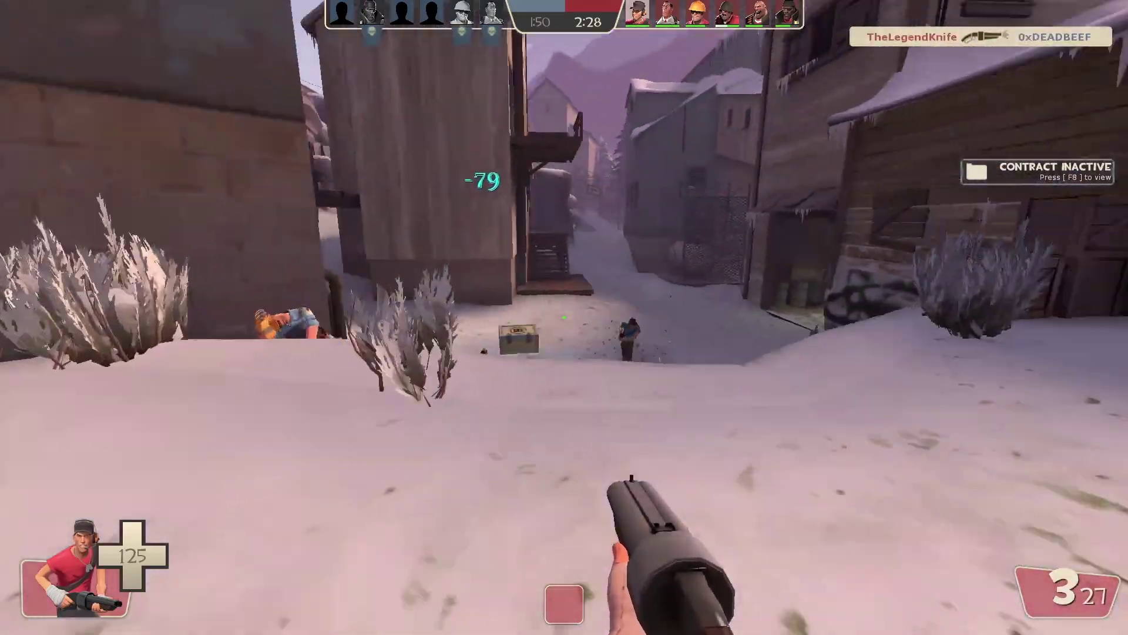
click(564, 318)
click(564, 318)
click(564, 317)
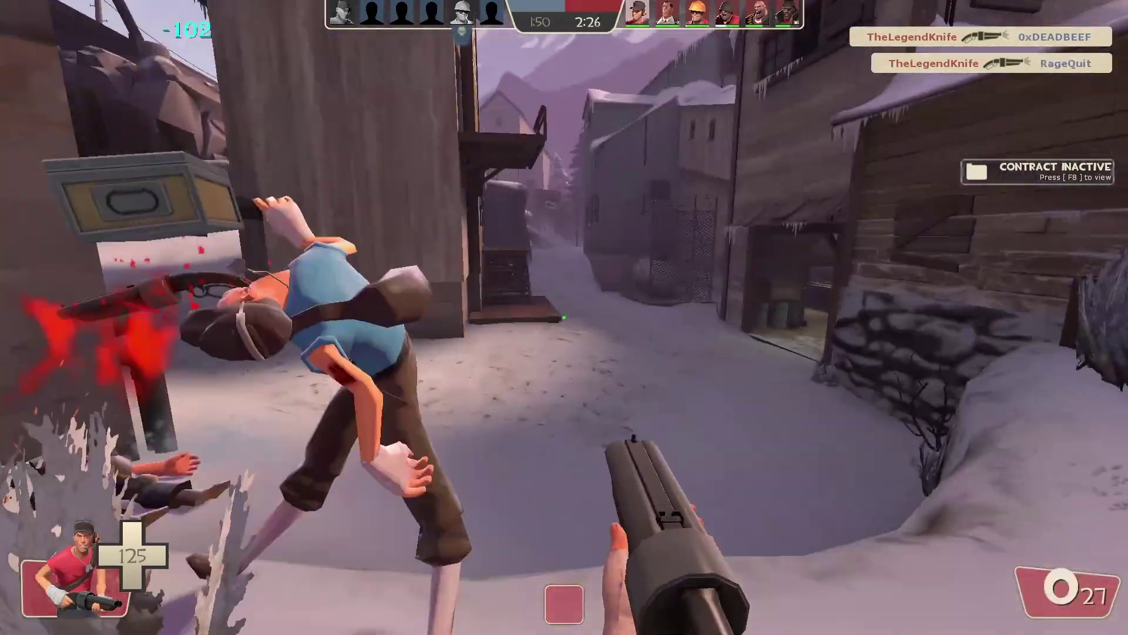
click(564, 317)
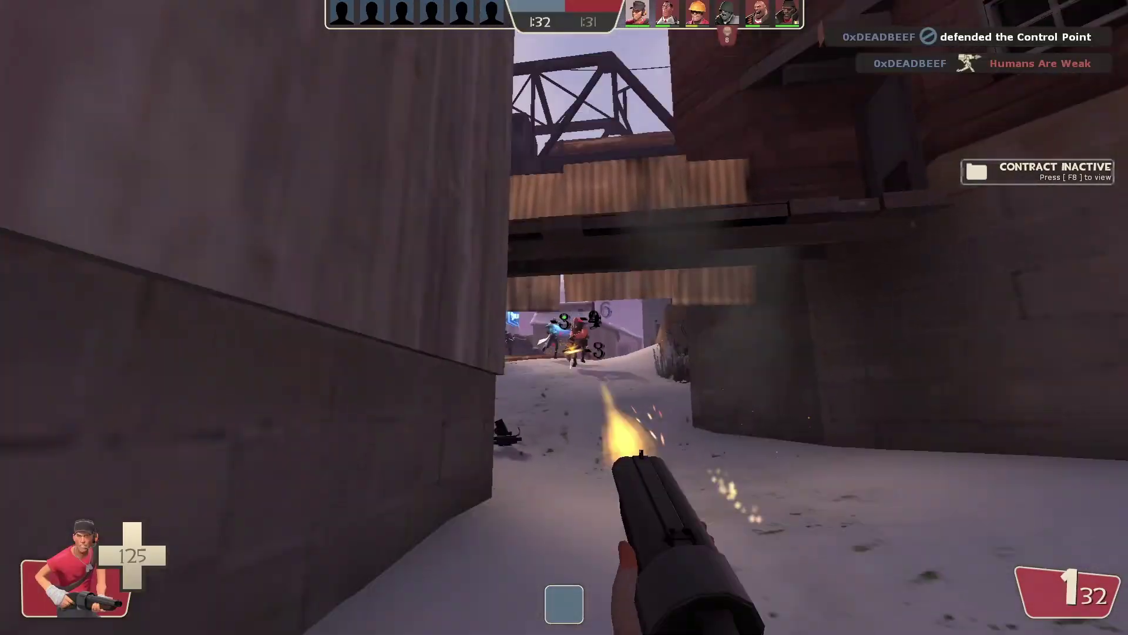
key(Escape)
click(707, 601)
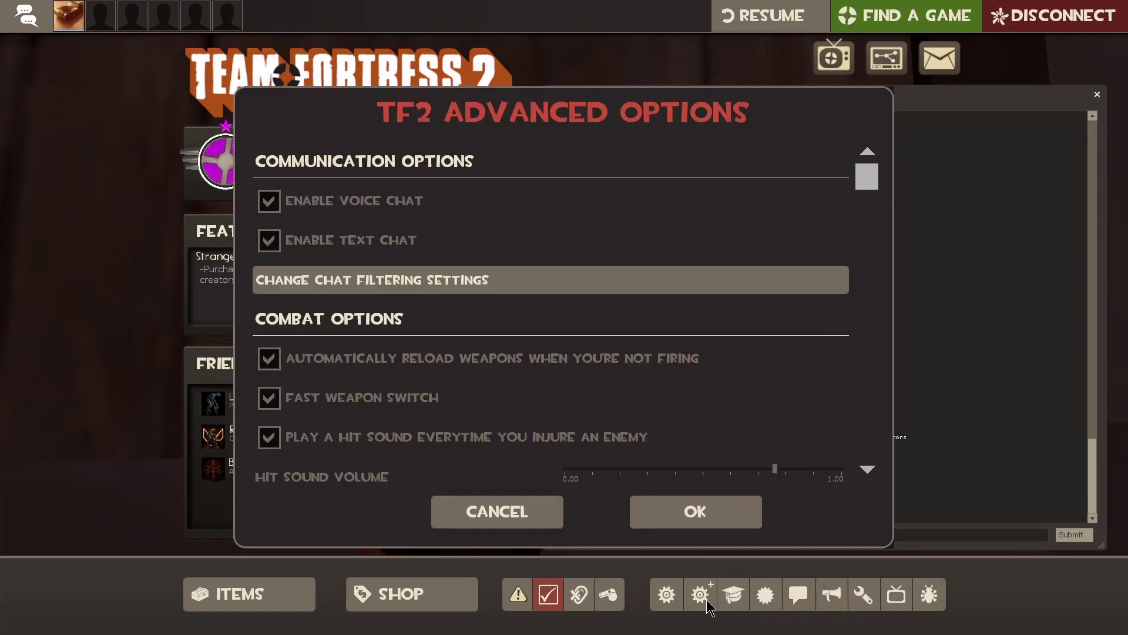
Step: Raise the combat text green channel to 255 with red and blue at minimum, apply, and resume the match
scroll(569, 388, down, 10)
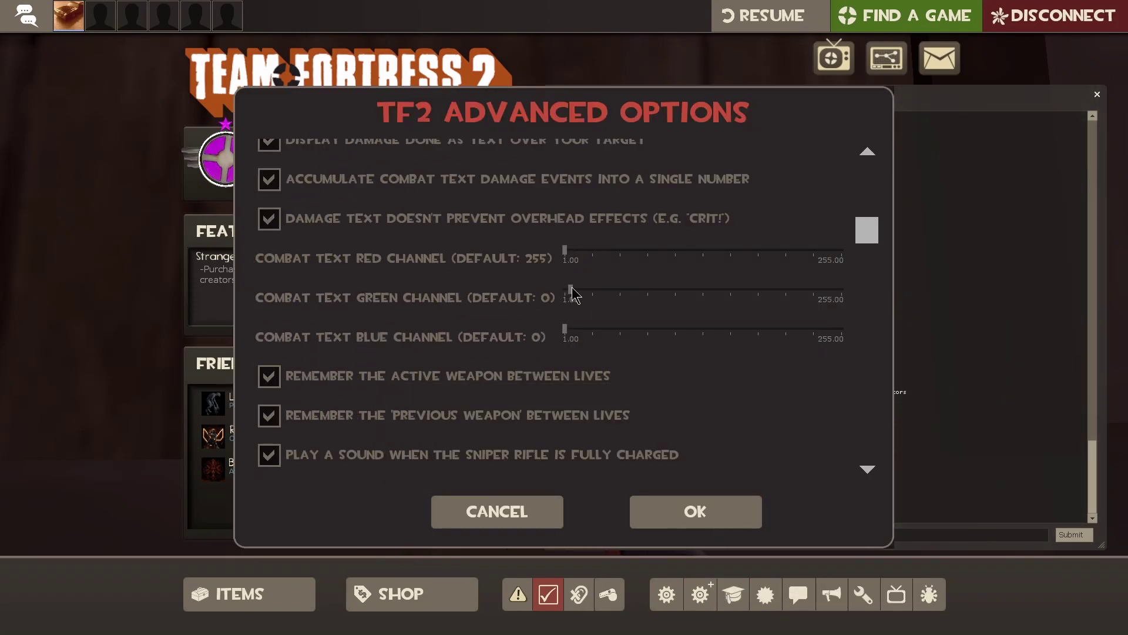
drag(694, 290, 863, 313)
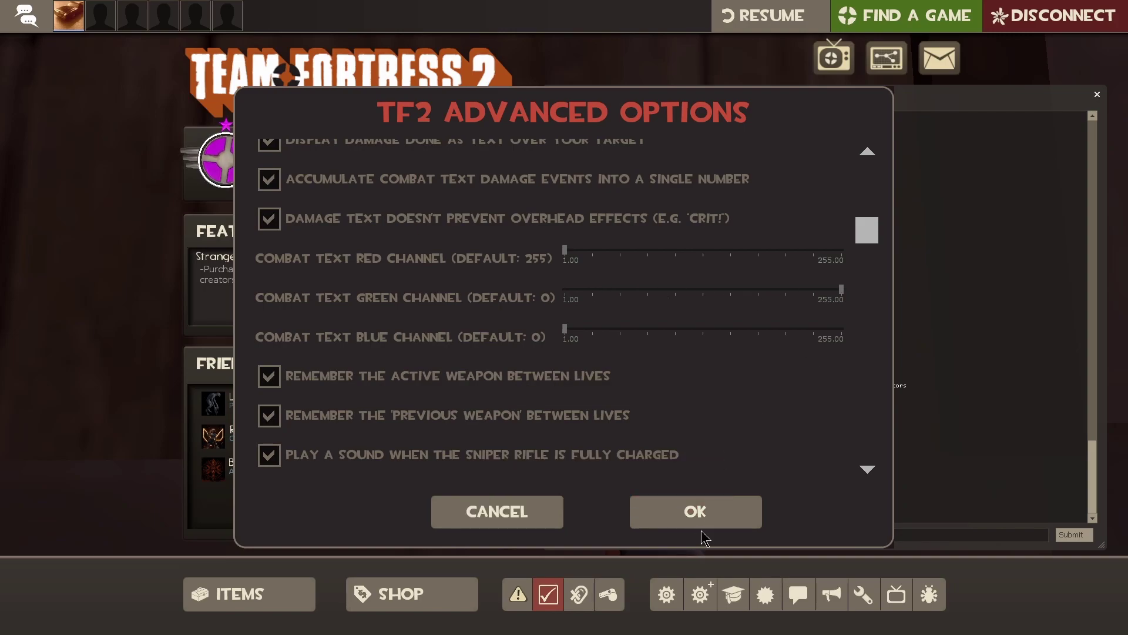
click(697, 516)
key(Escape)
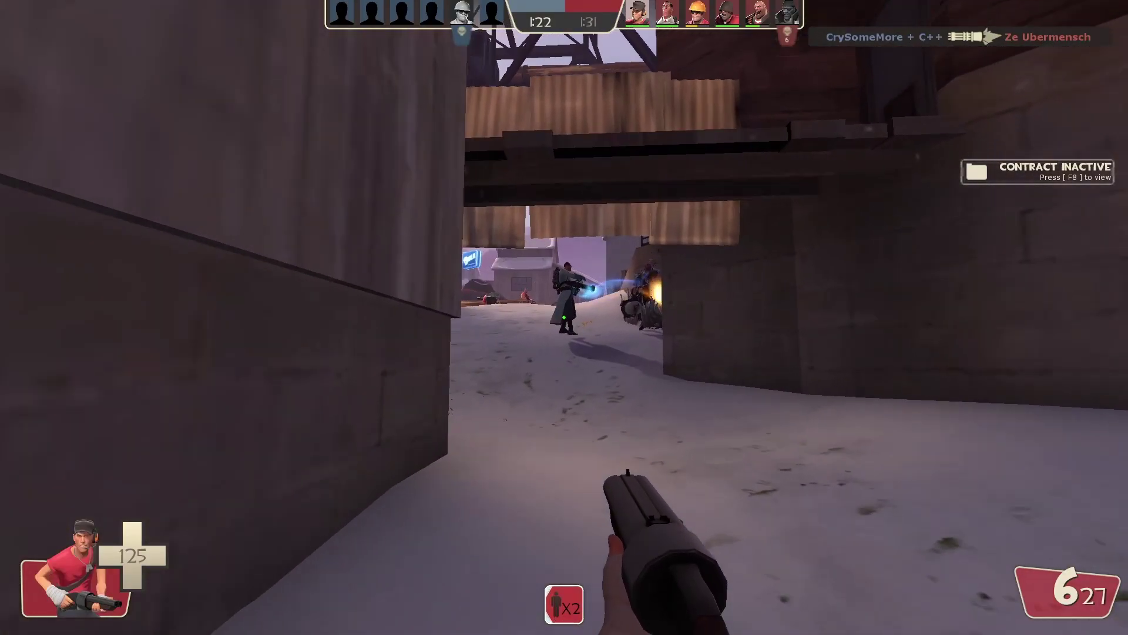